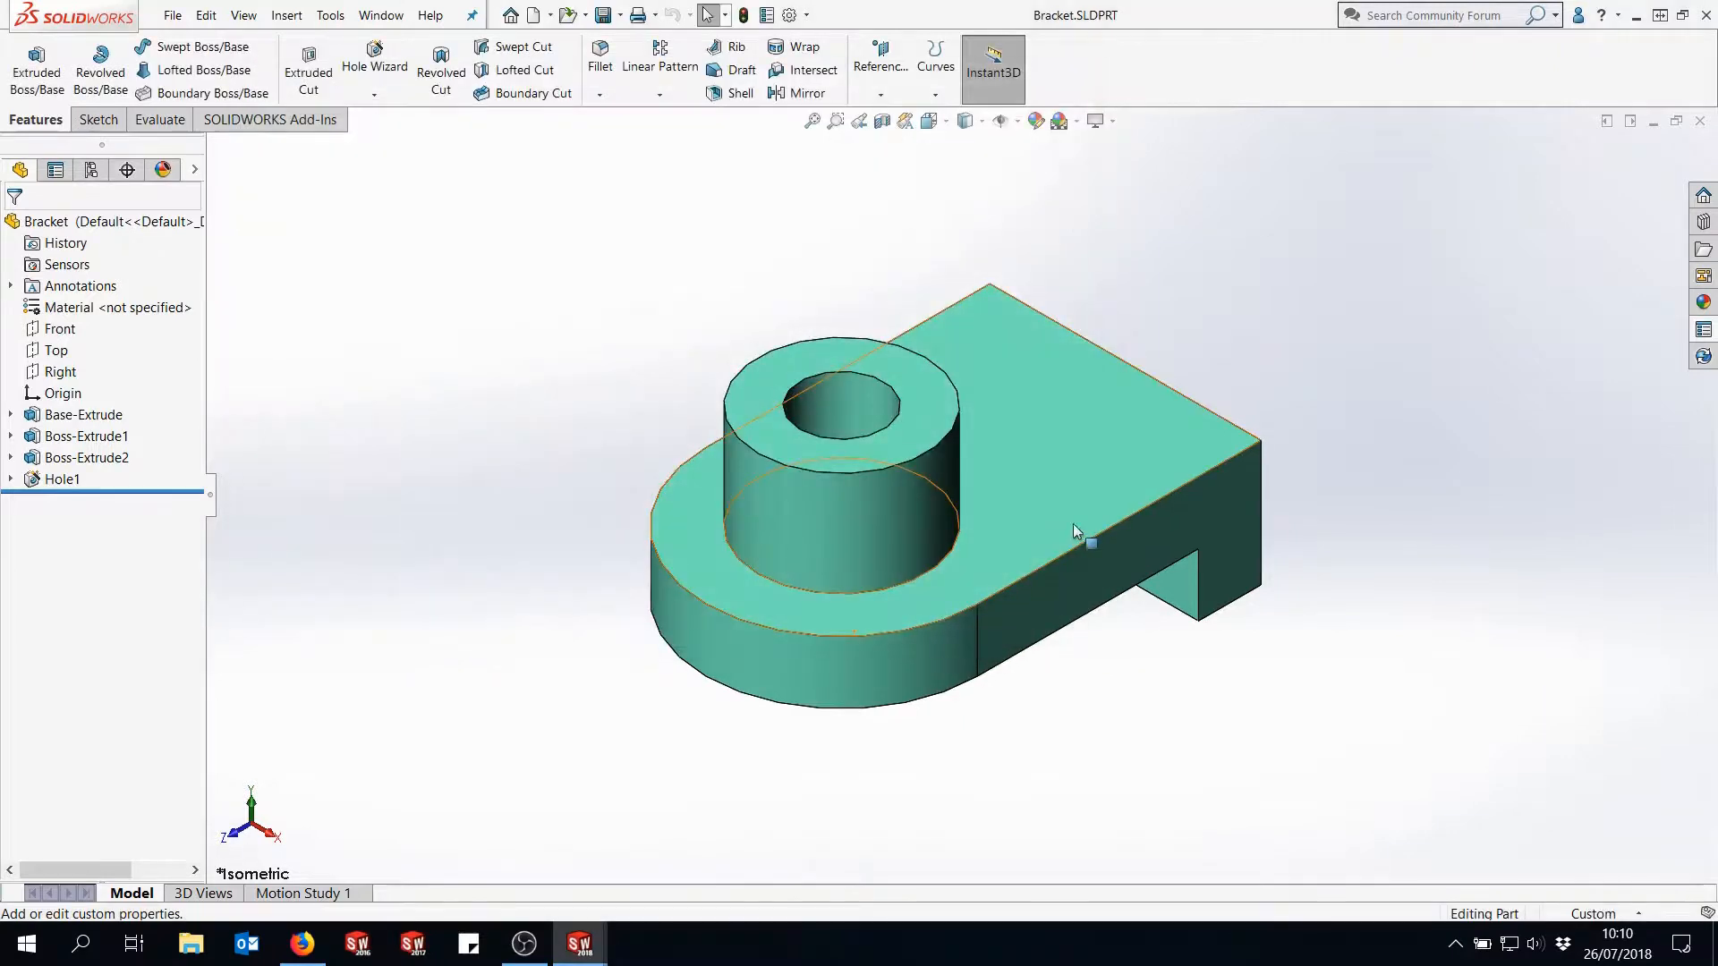
- Open the part's file properties and compare the custom property list with the configuration-specific one
click(1703, 332)
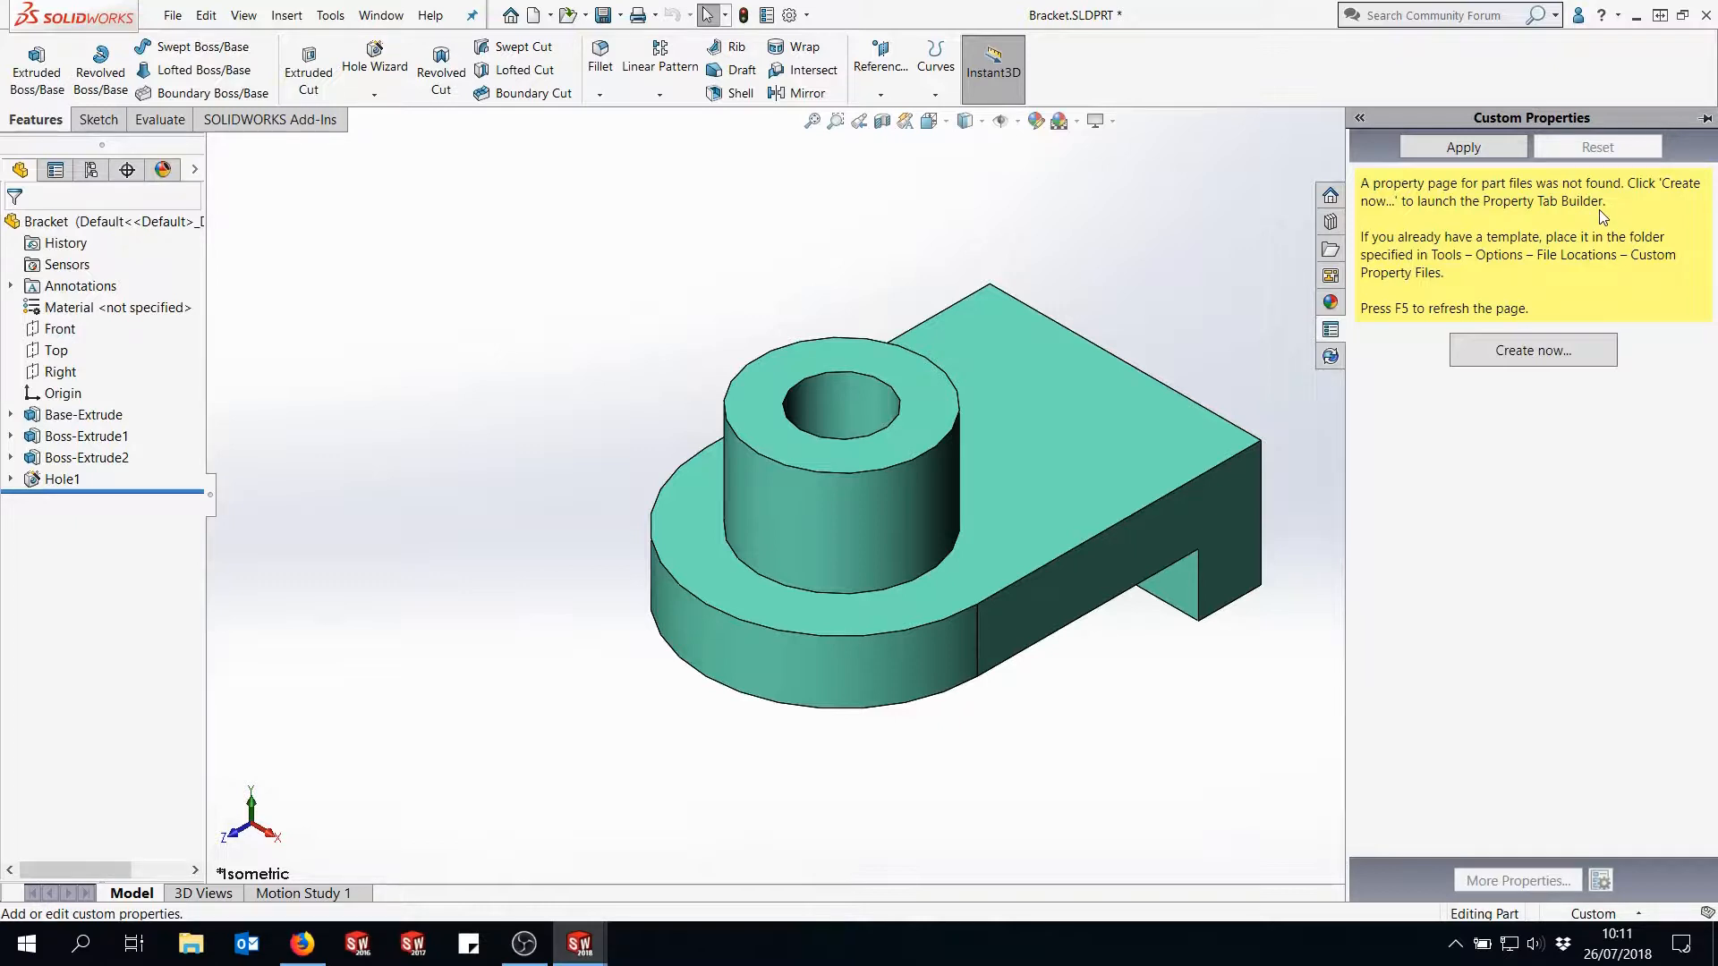
click(174, 20)
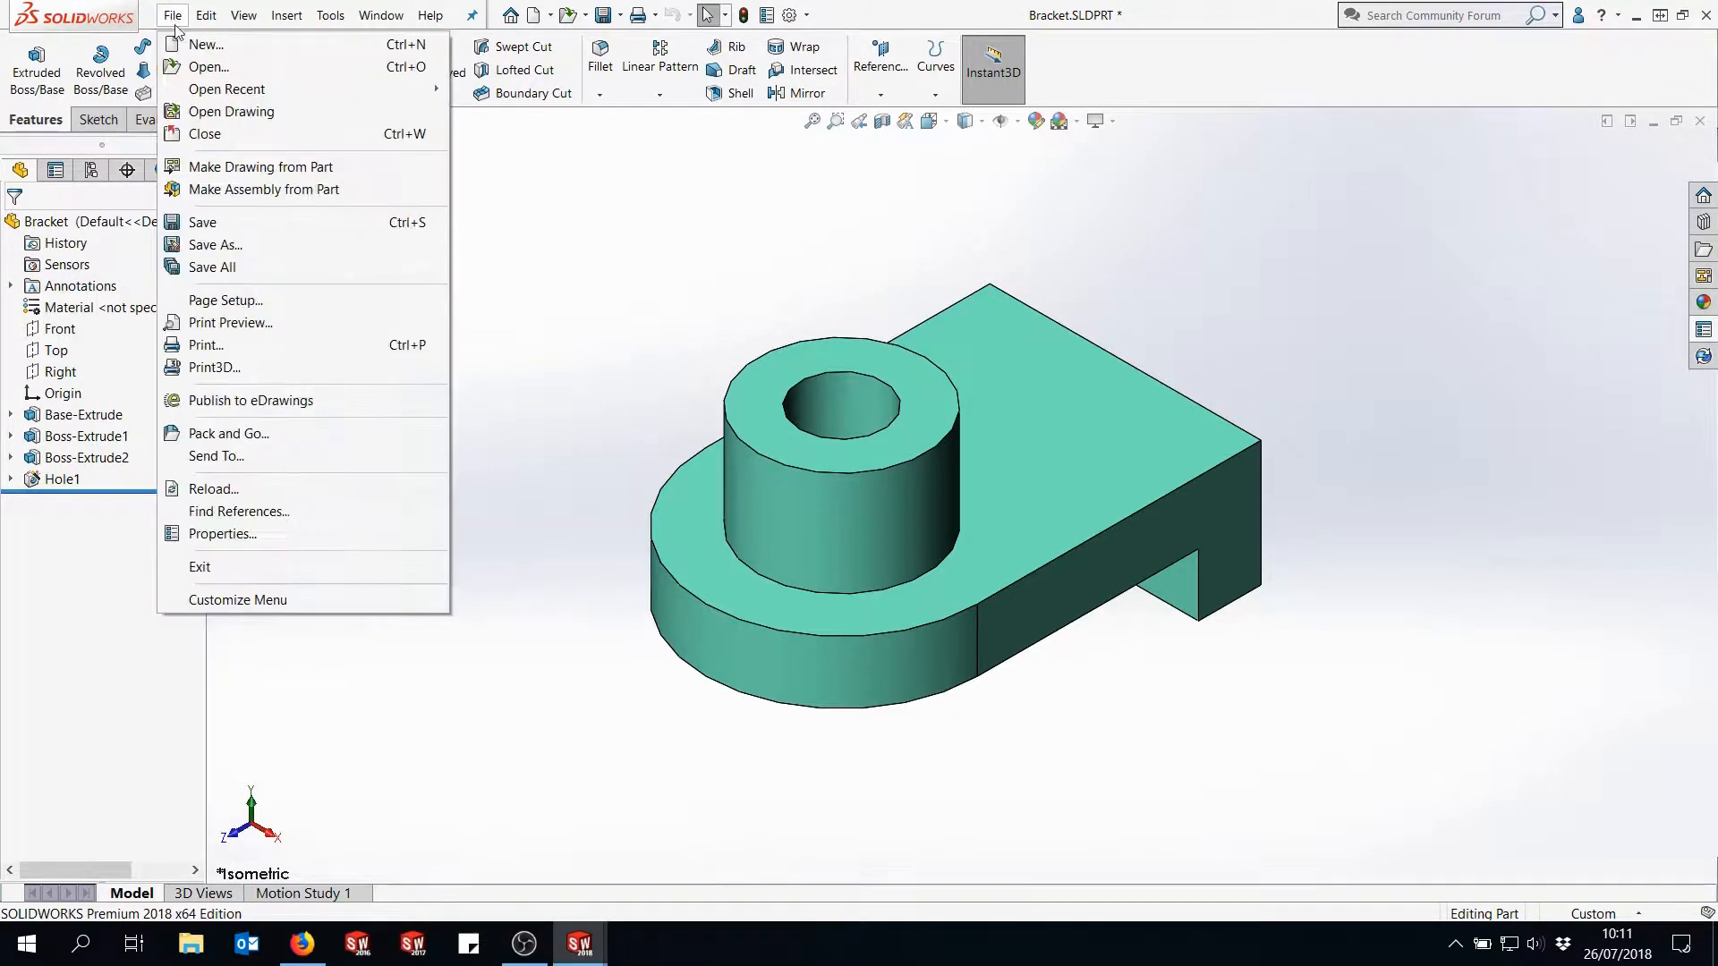
click(247, 535)
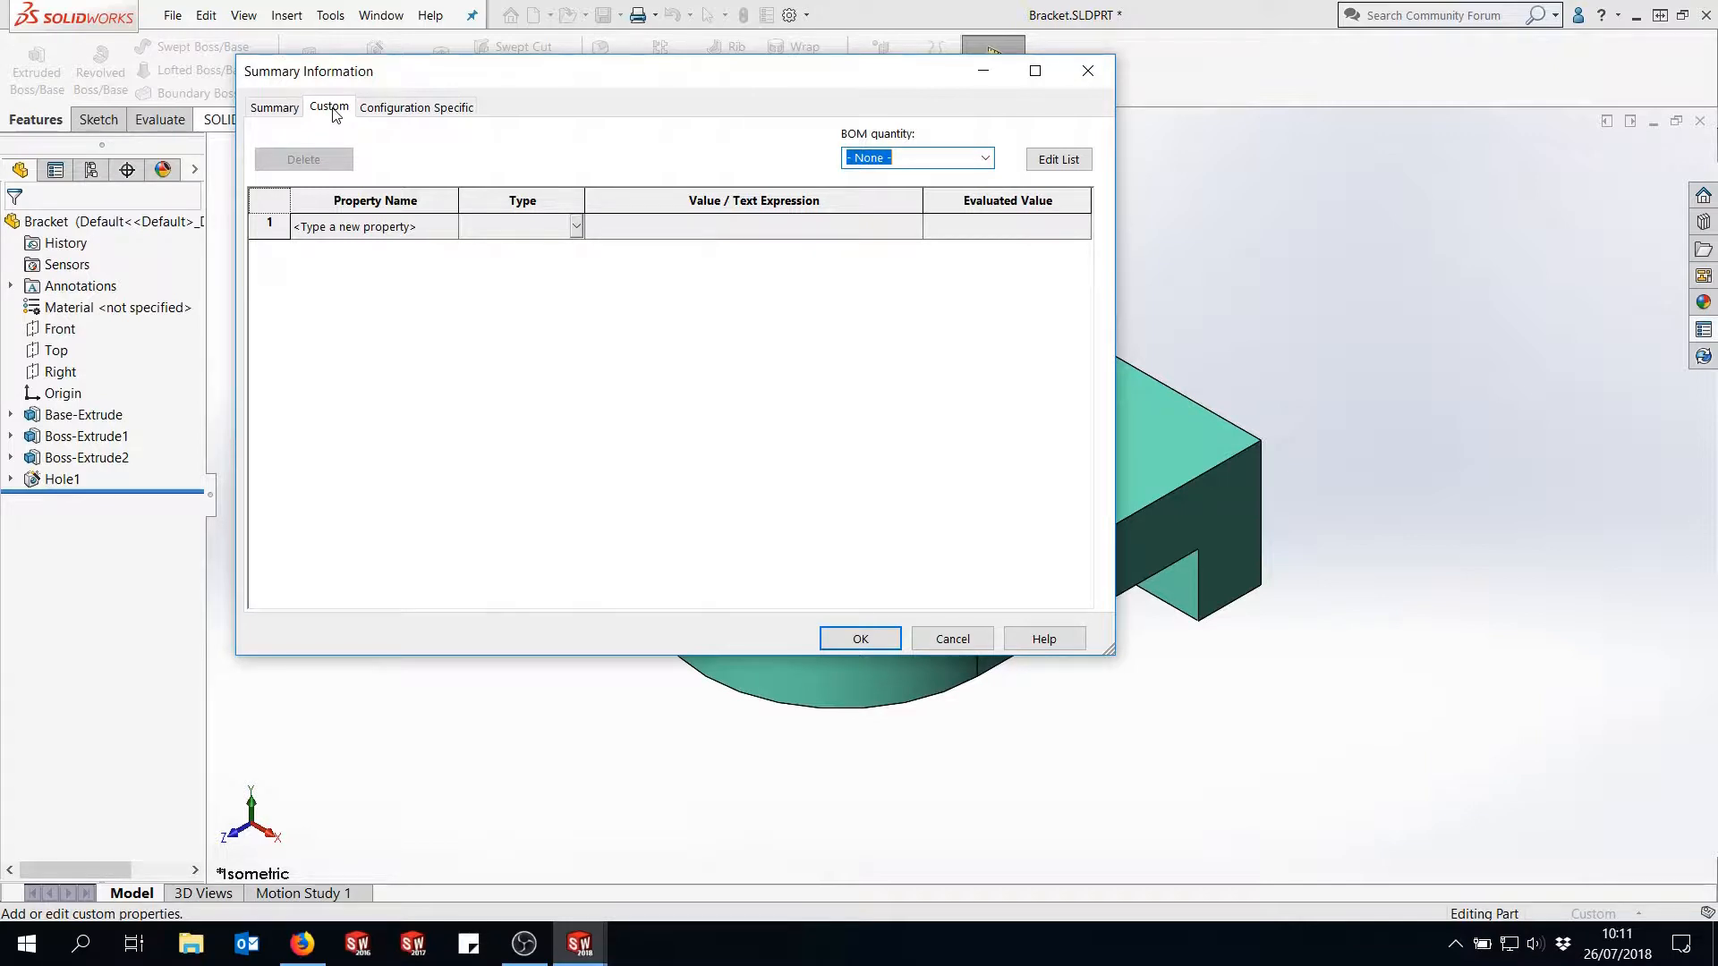
click(415, 112)
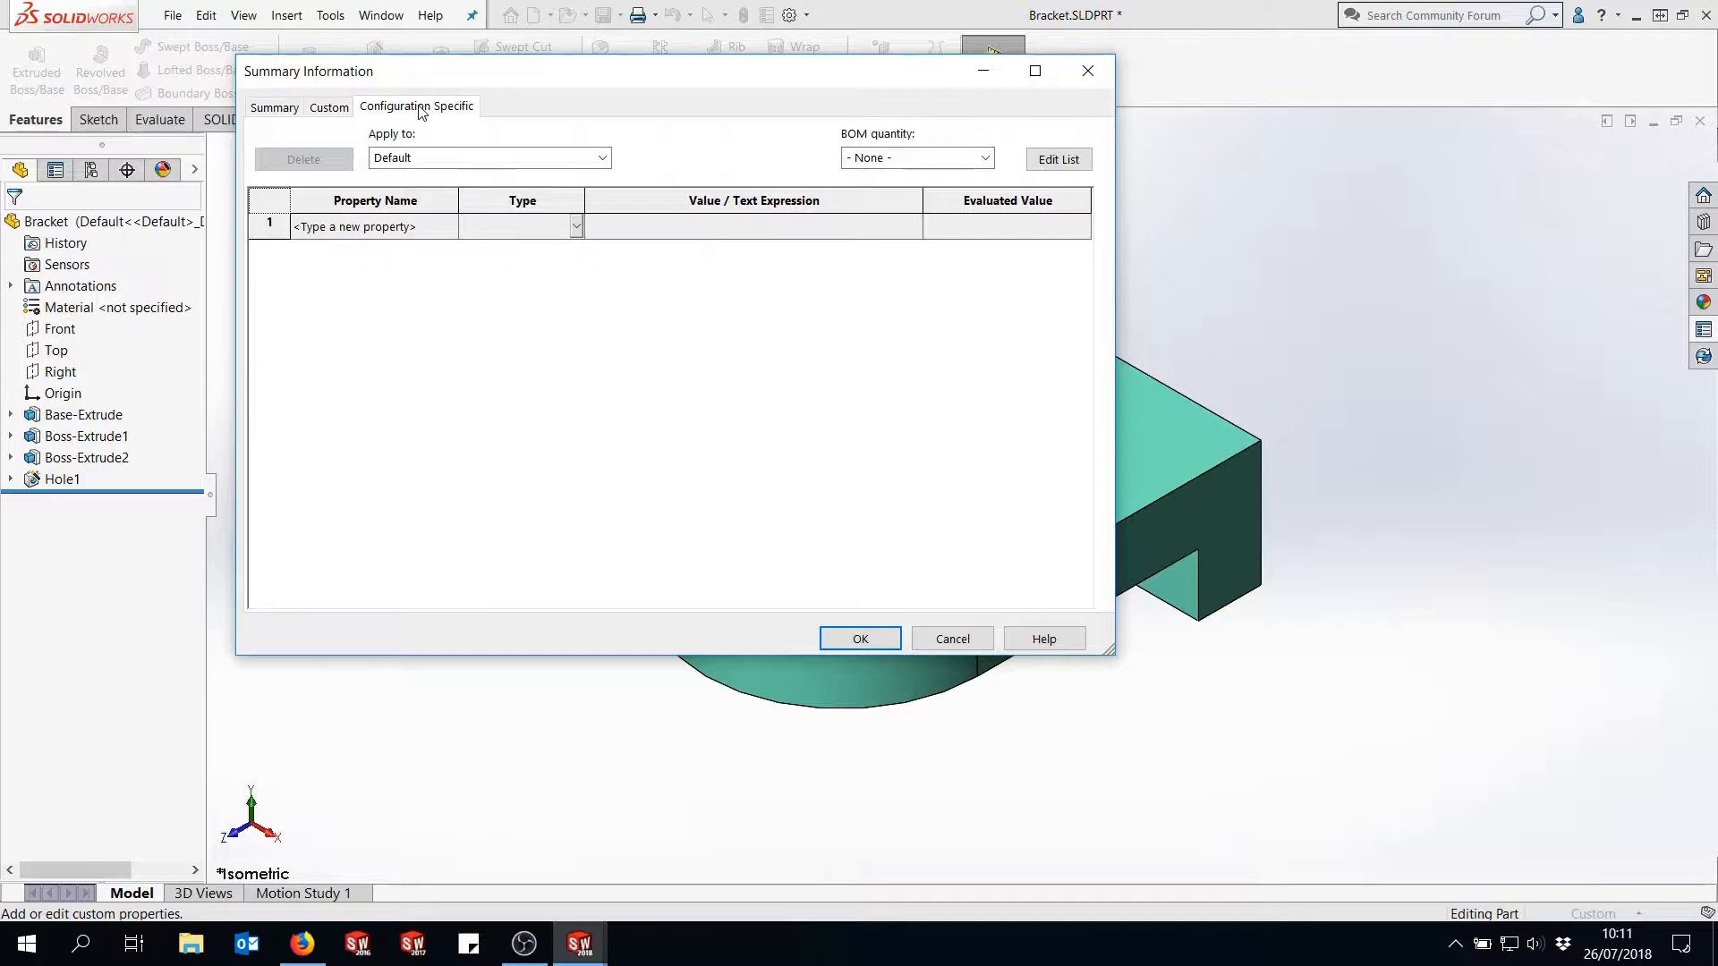
click(339, 109)
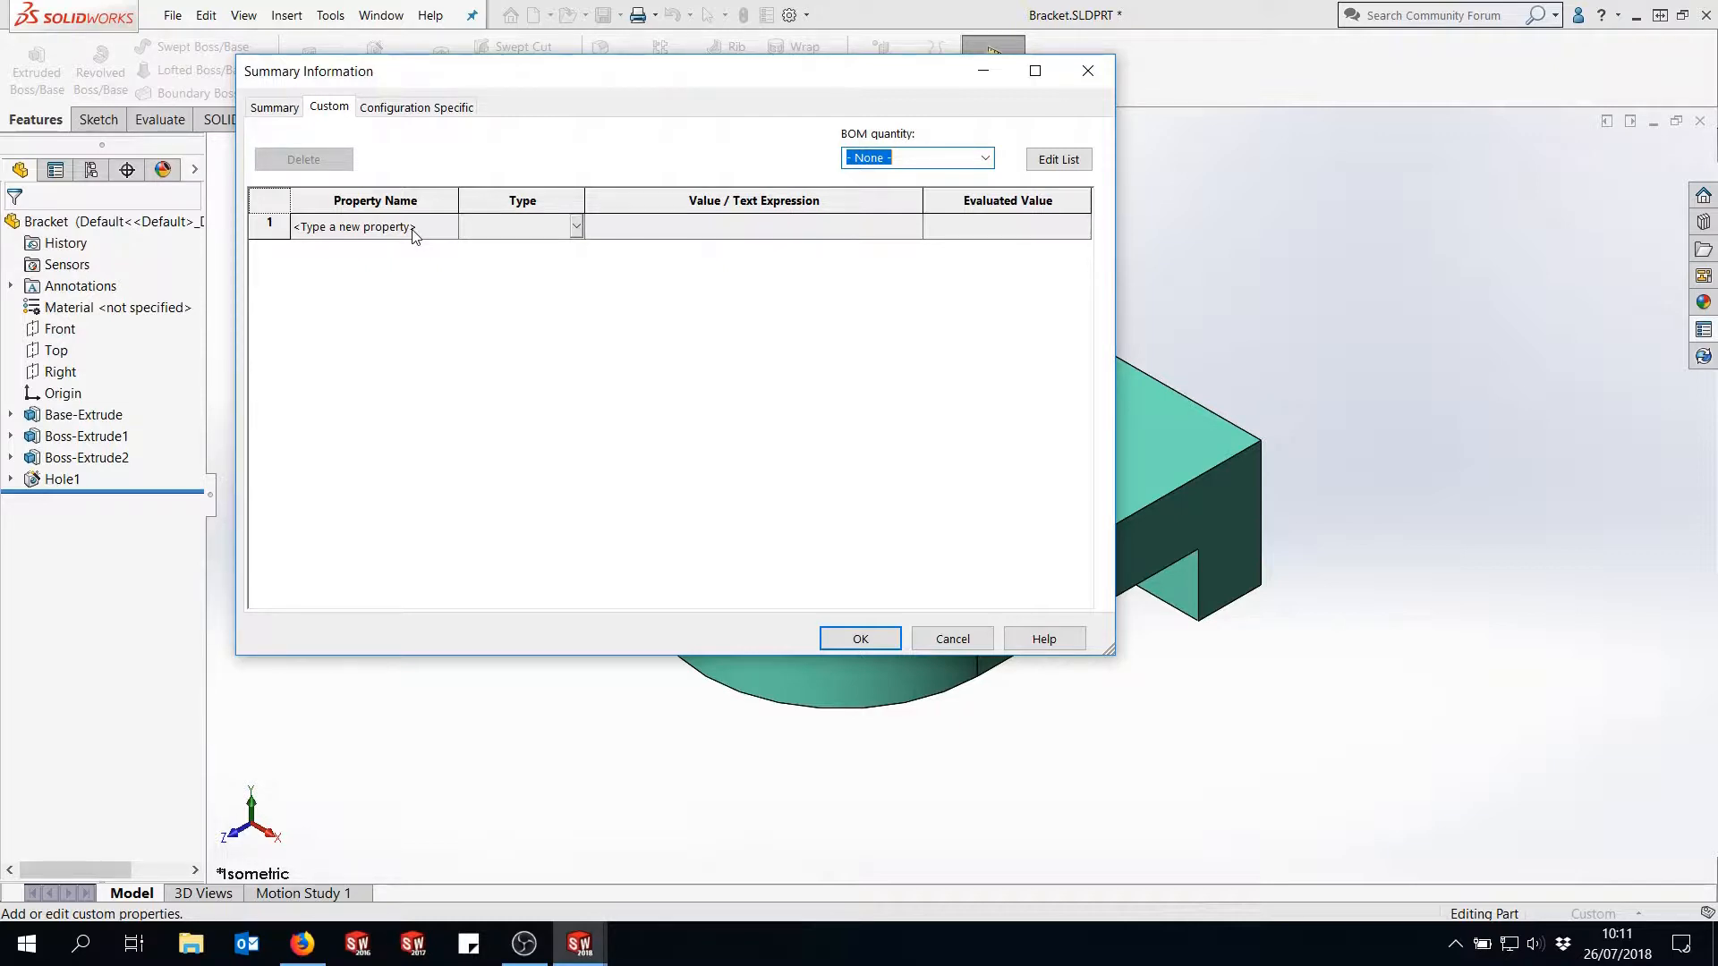
click(431, 109)
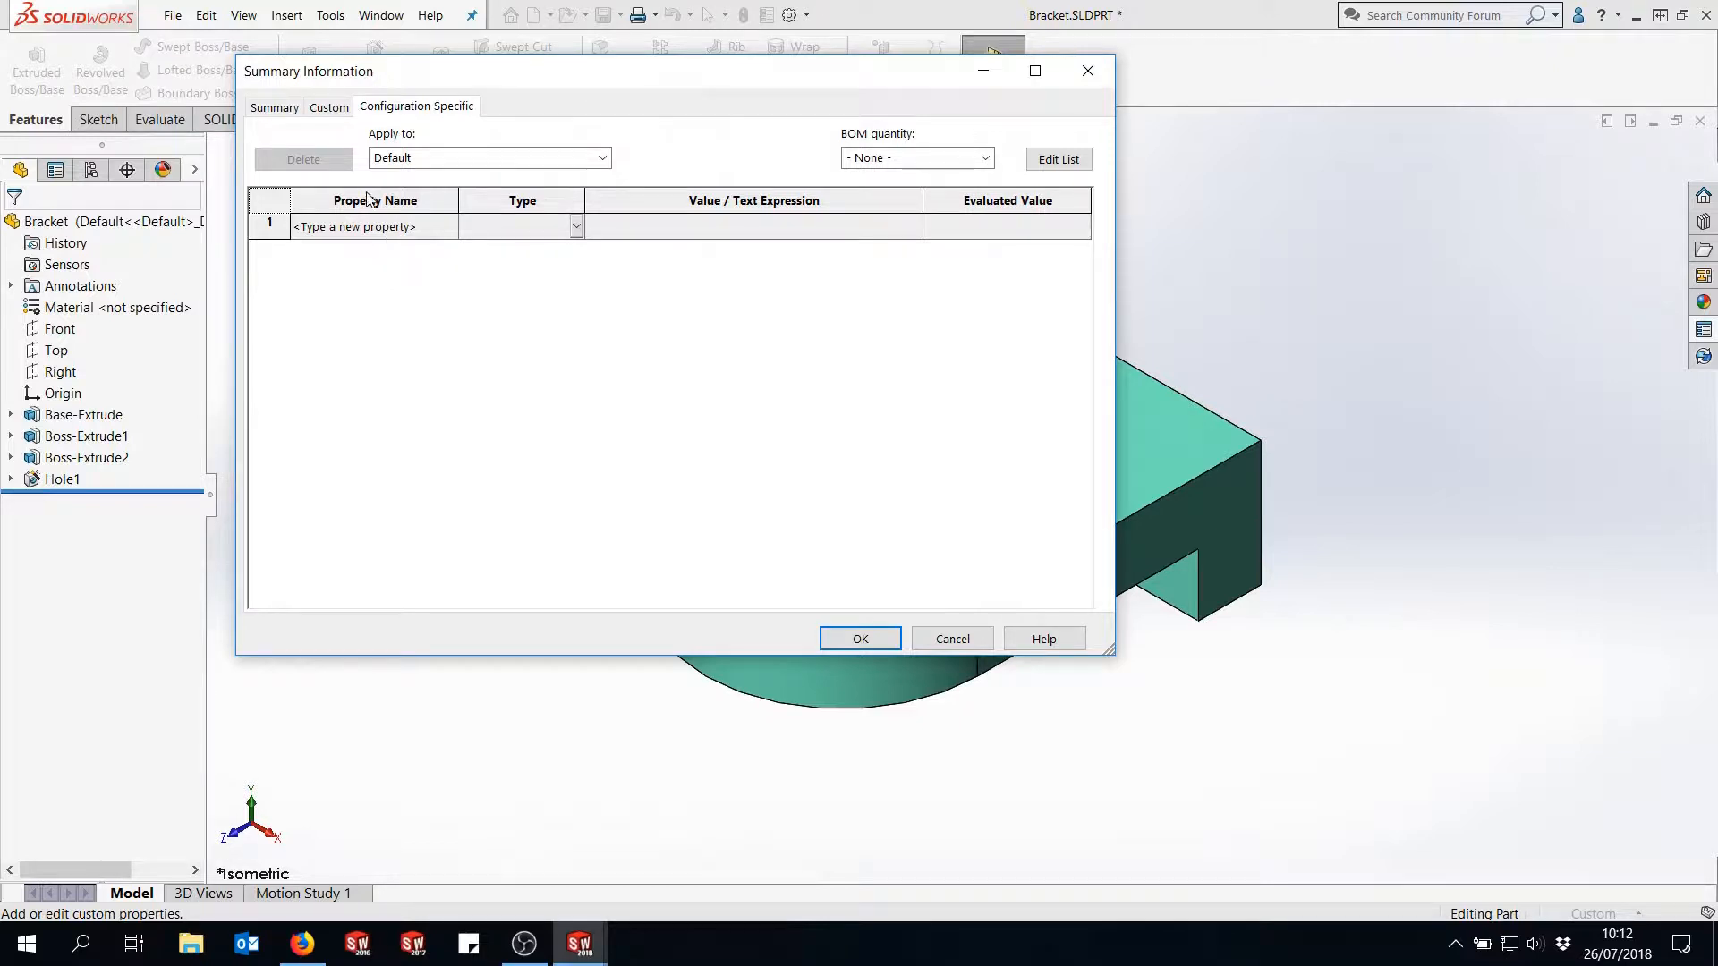
click(329, 107)
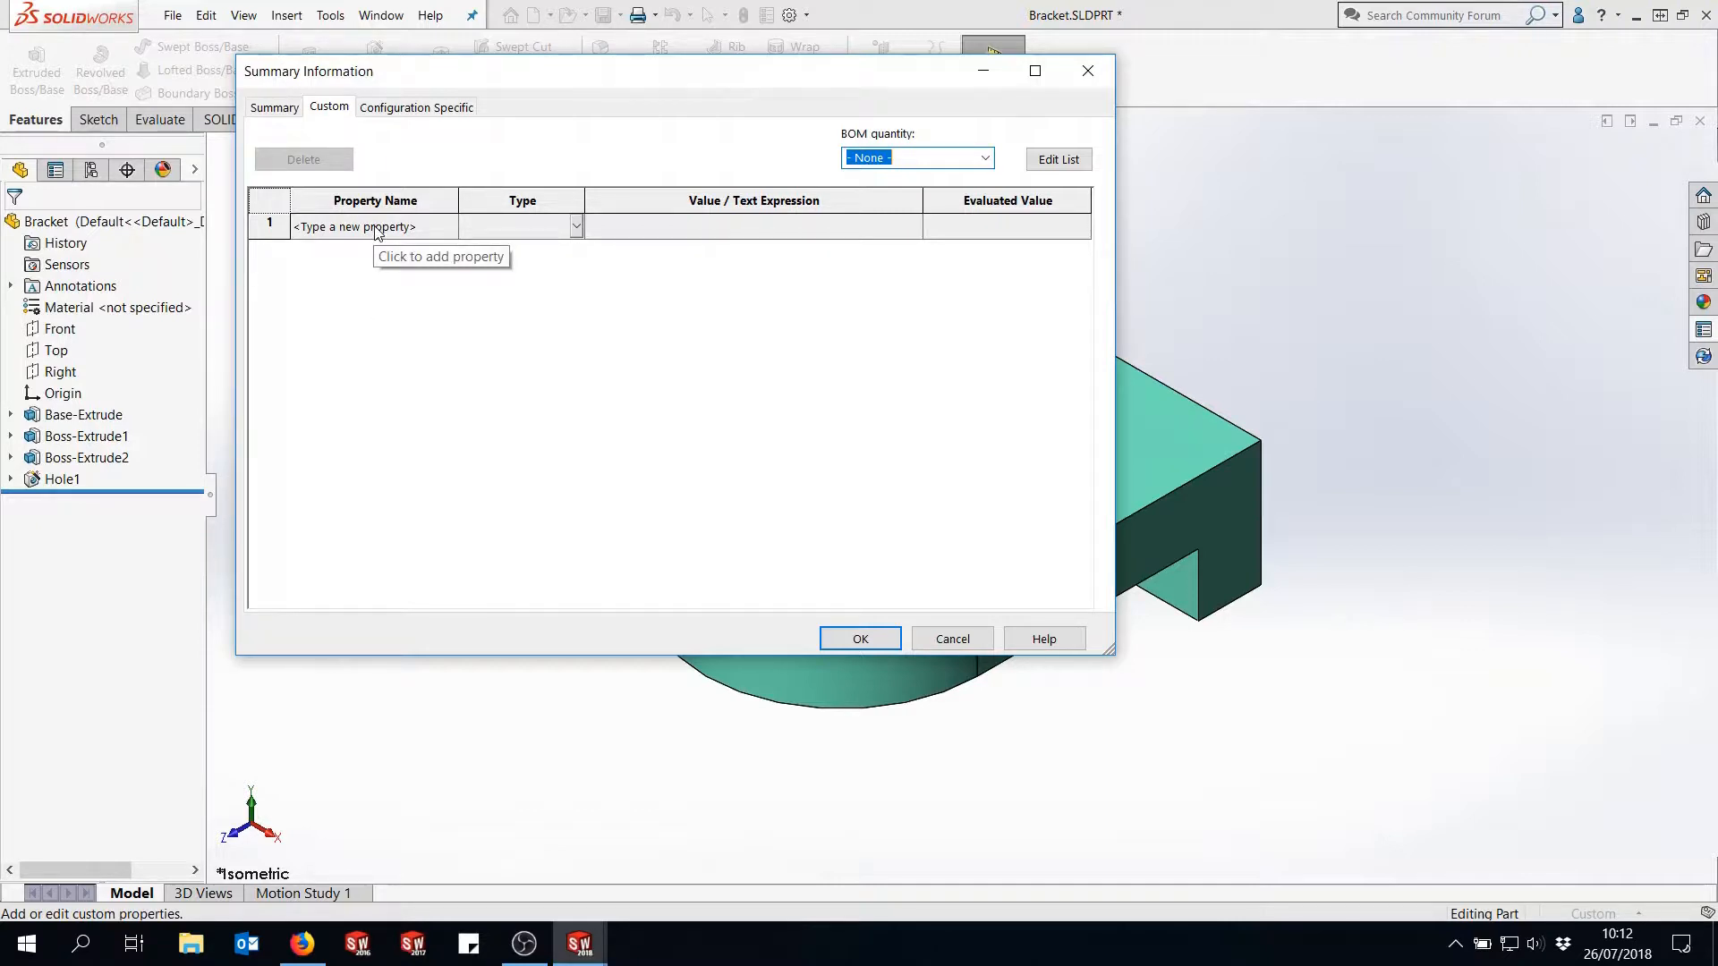
- Add a Material custom property of type Text with the value Steel and accept the file properties
click(376, 229)
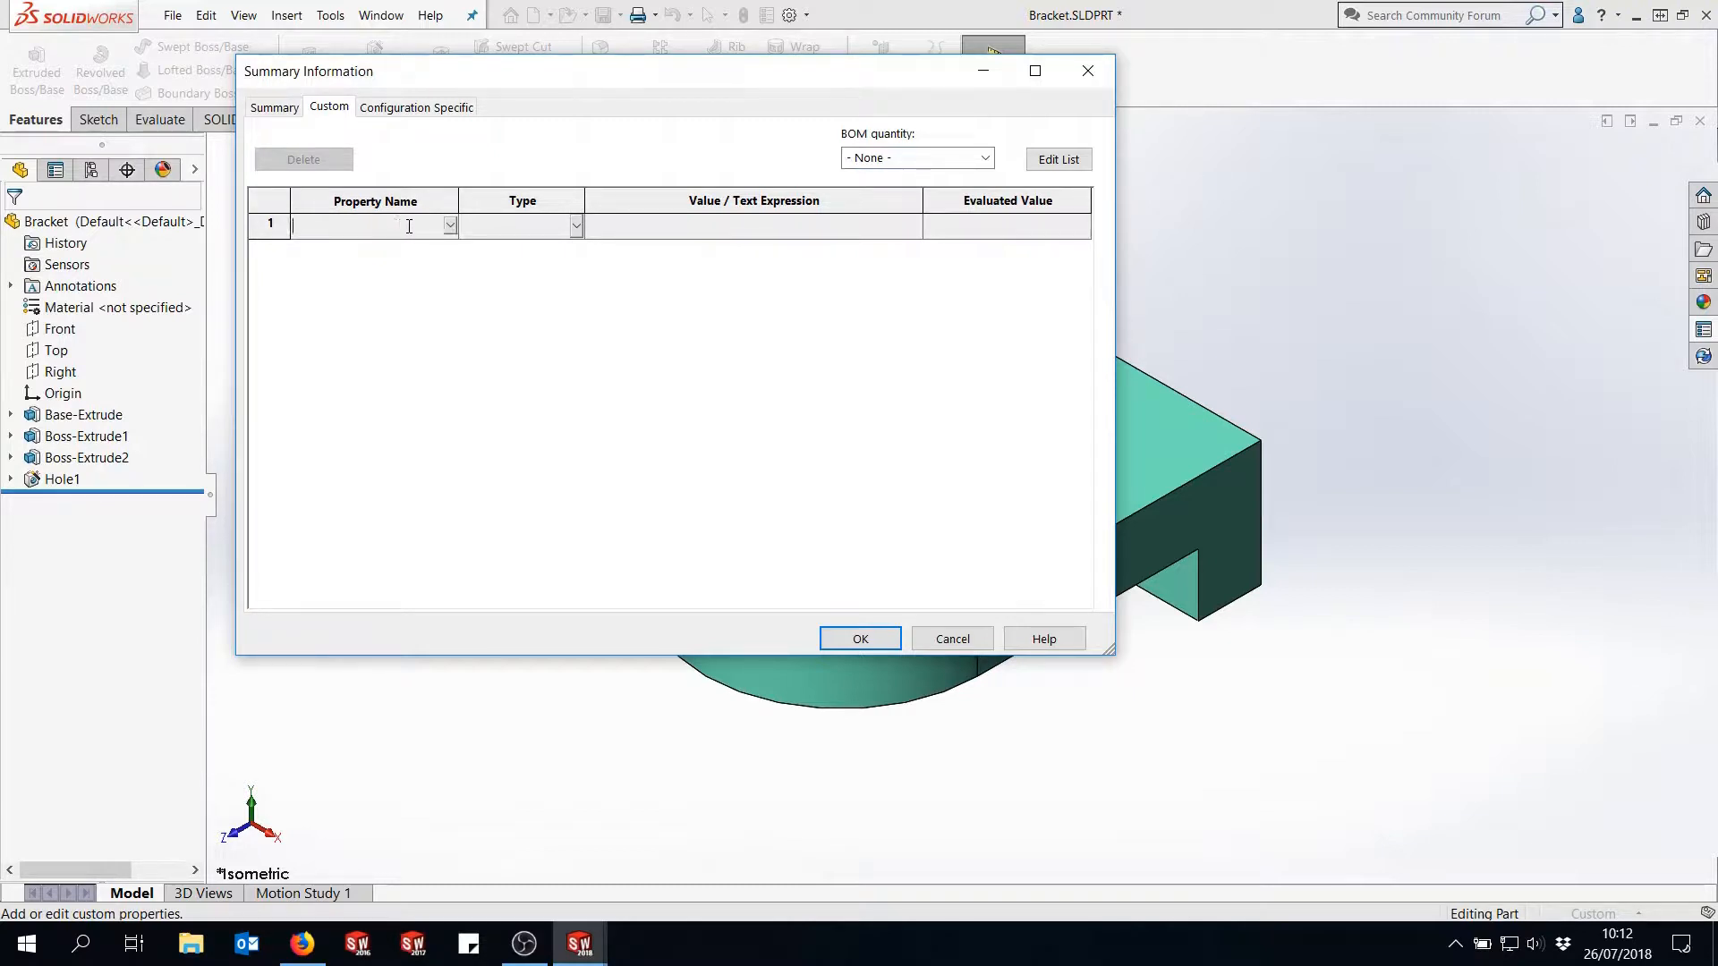
click(450, 226)
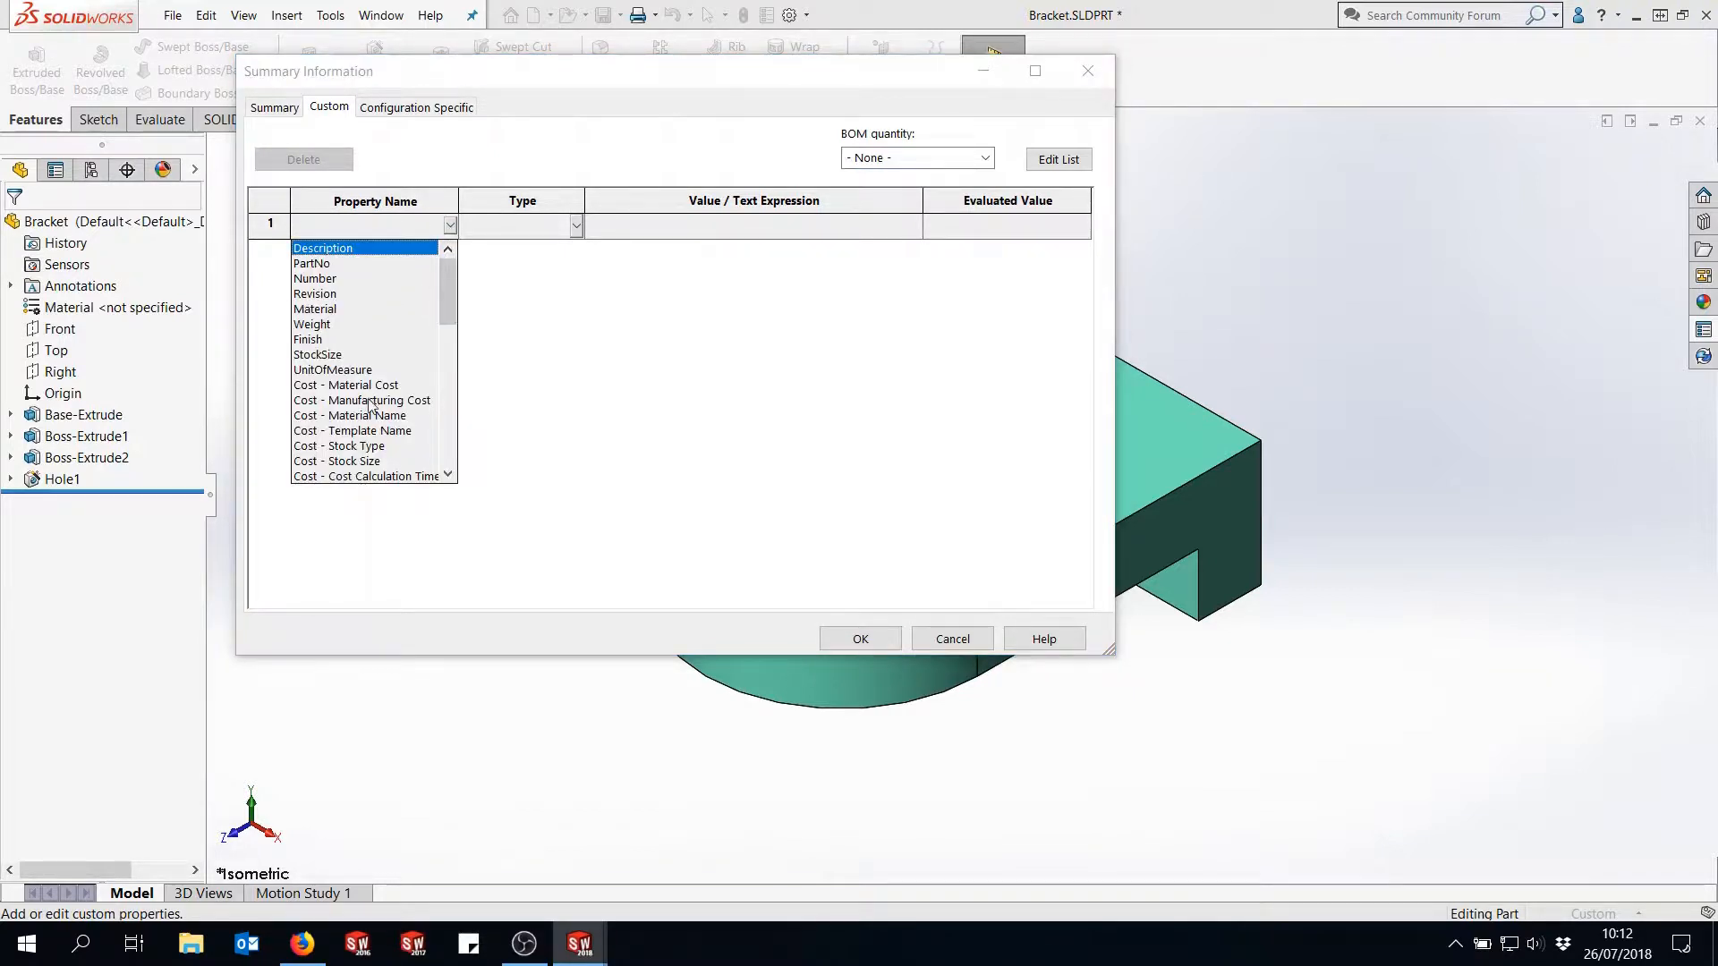
click(318, 310)
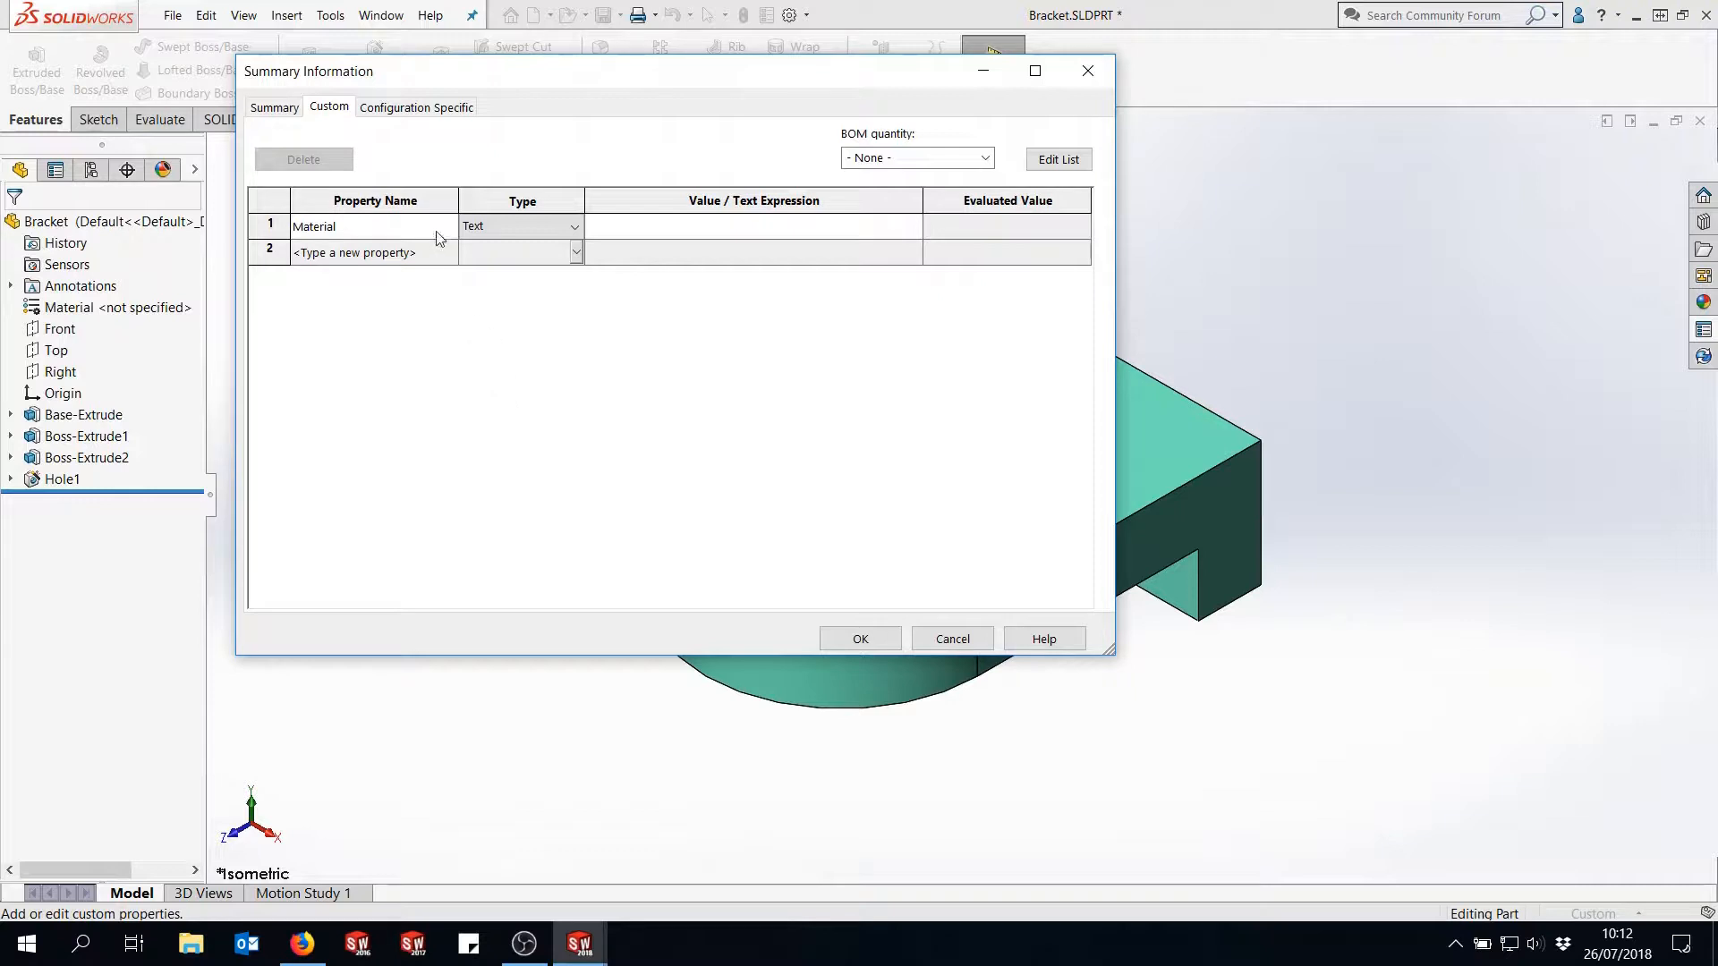
click(723, 228)
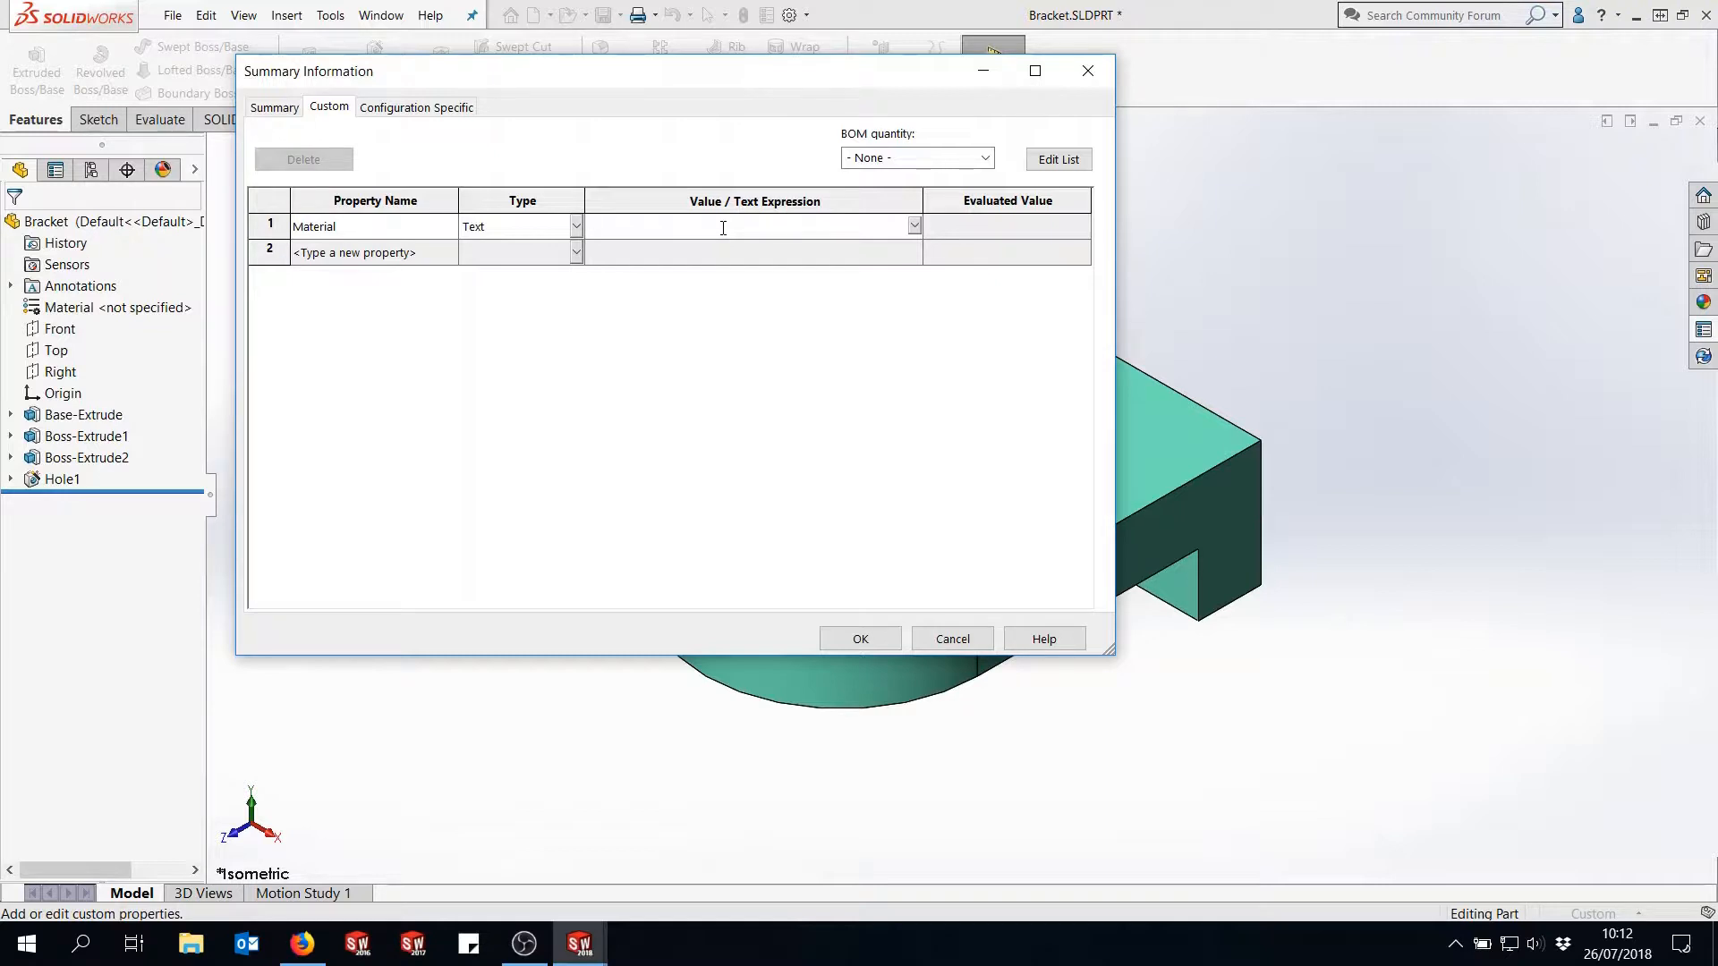
text(Stell)
key(BackSpace)
text(eel)
click(904, 254)
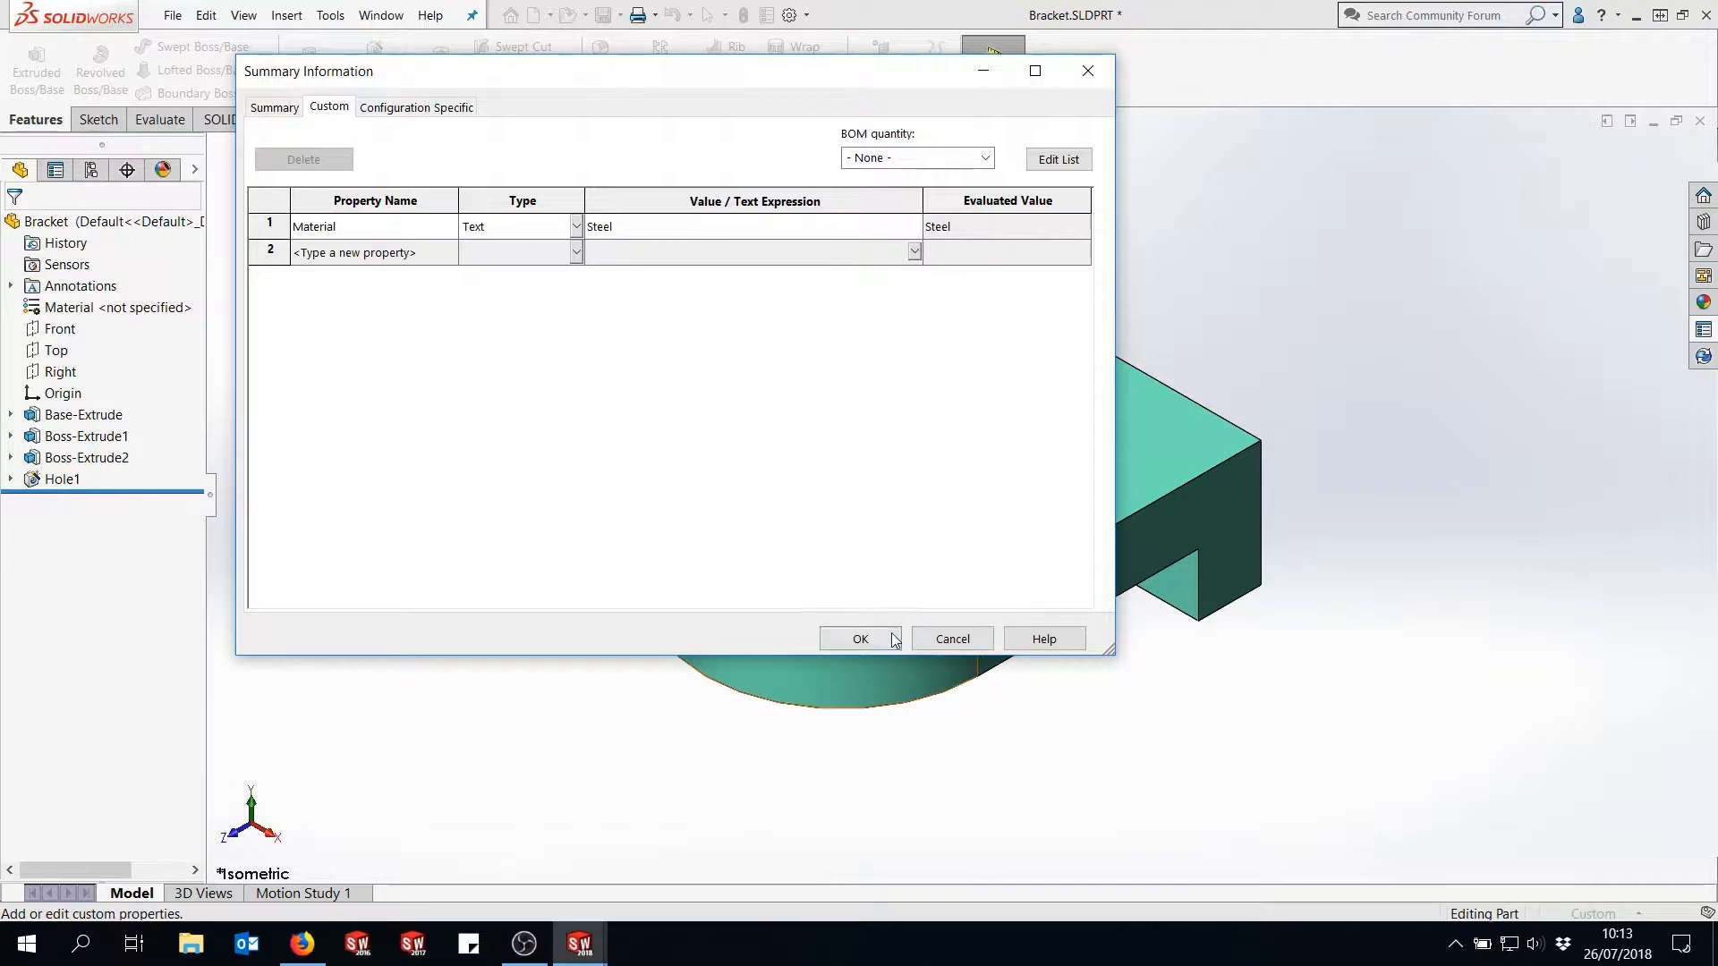
click(864, 639)
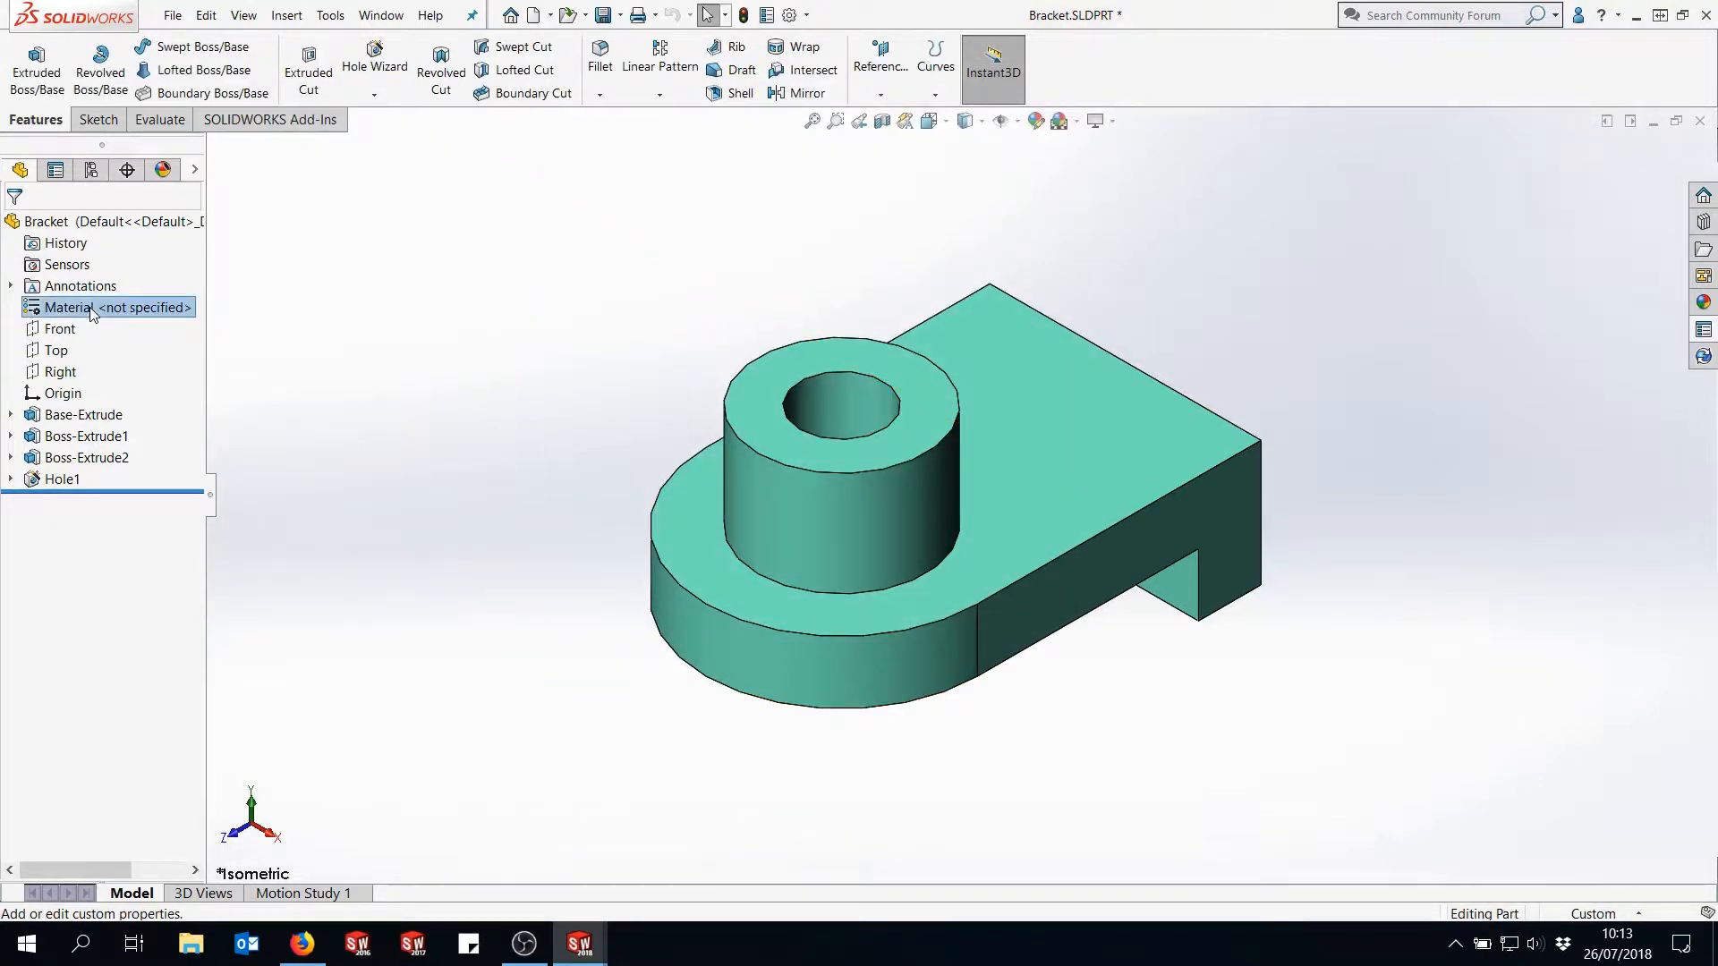
- Assign Brass as the part's material and reopen the file properties to check the Material value
right_click(80, 309)
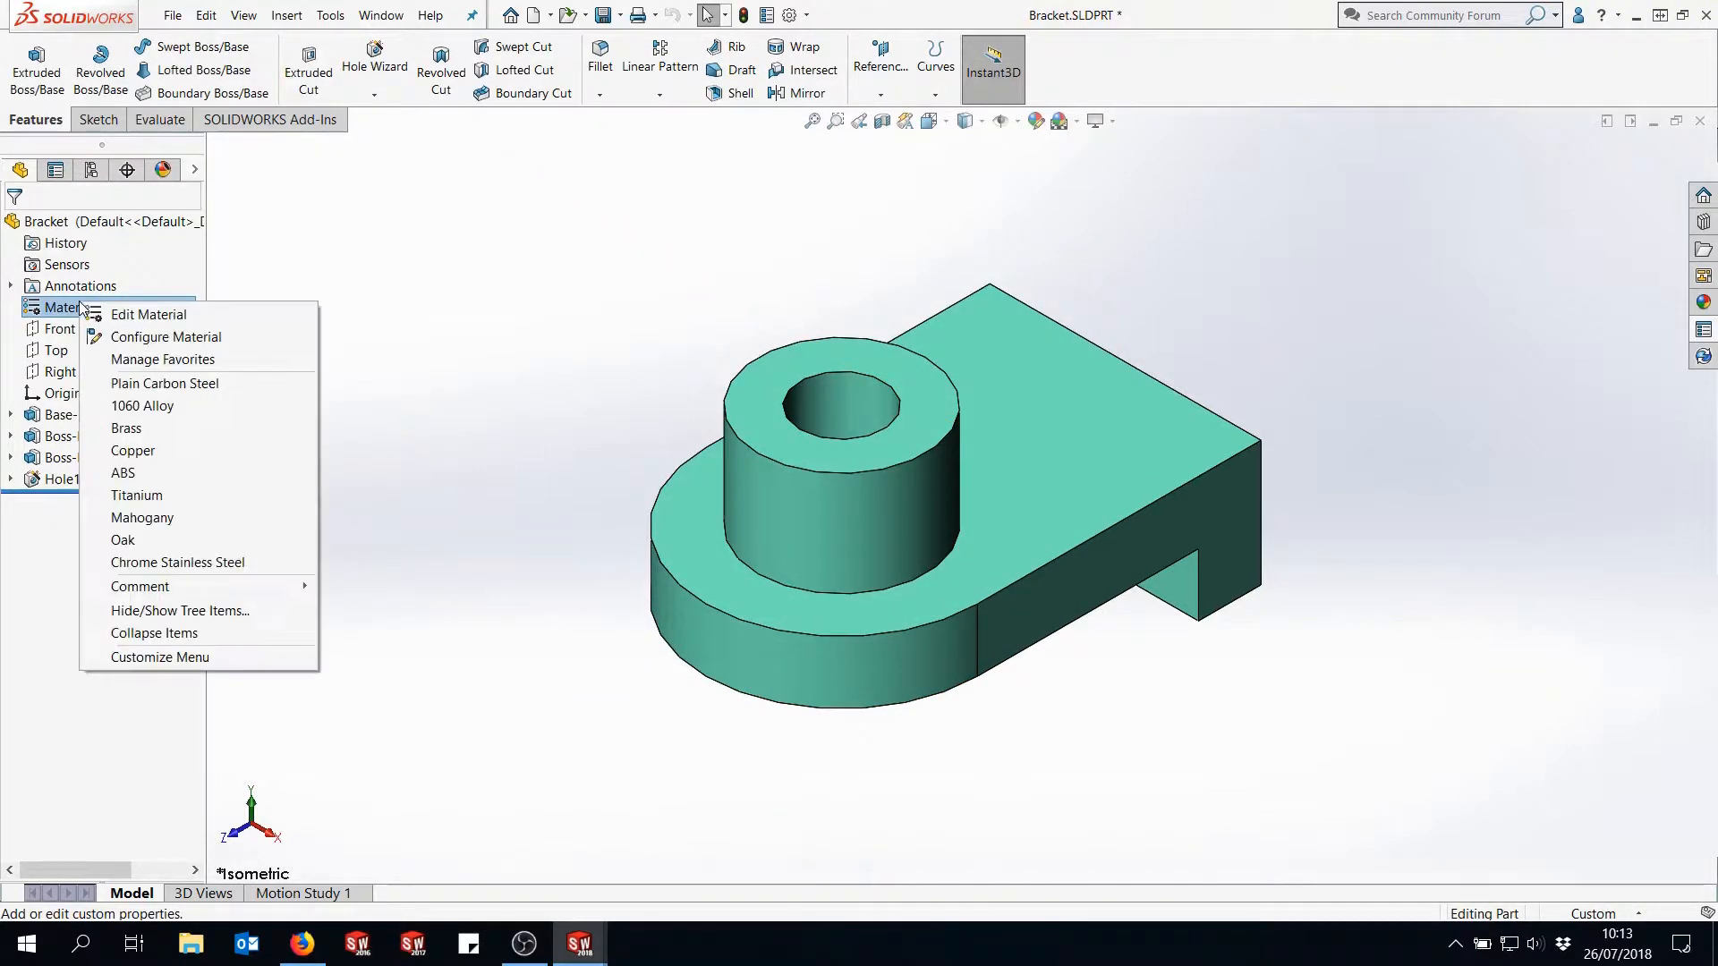
click(164, 433)
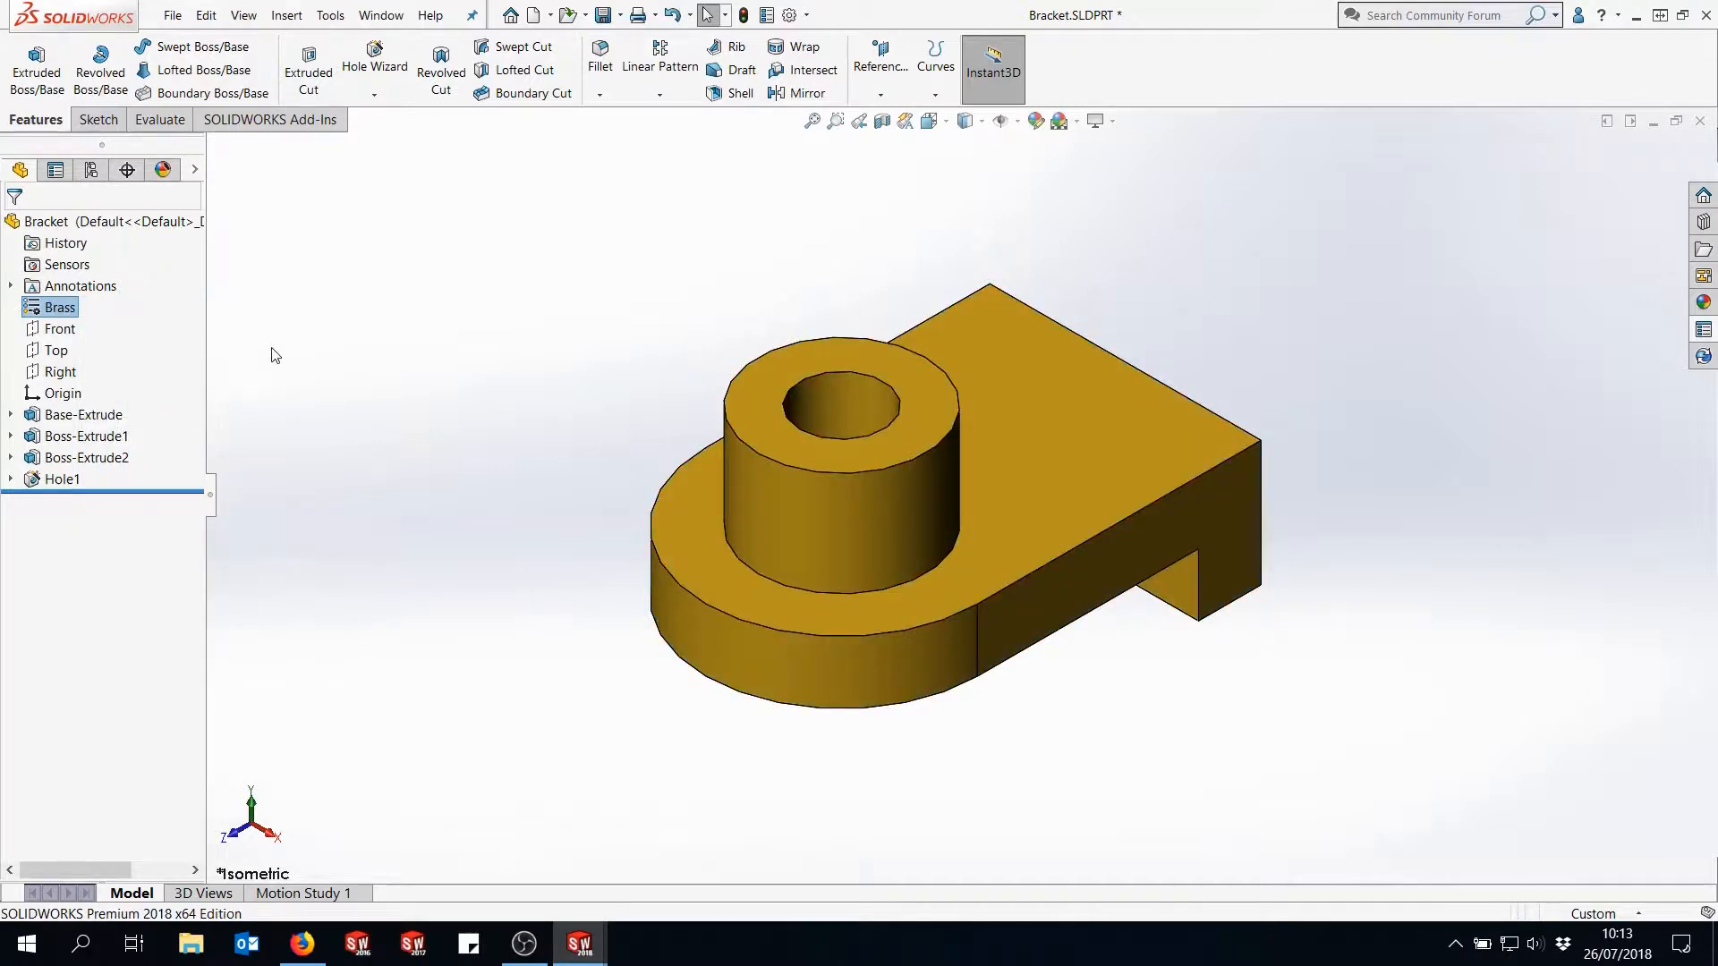
click(174, 15)
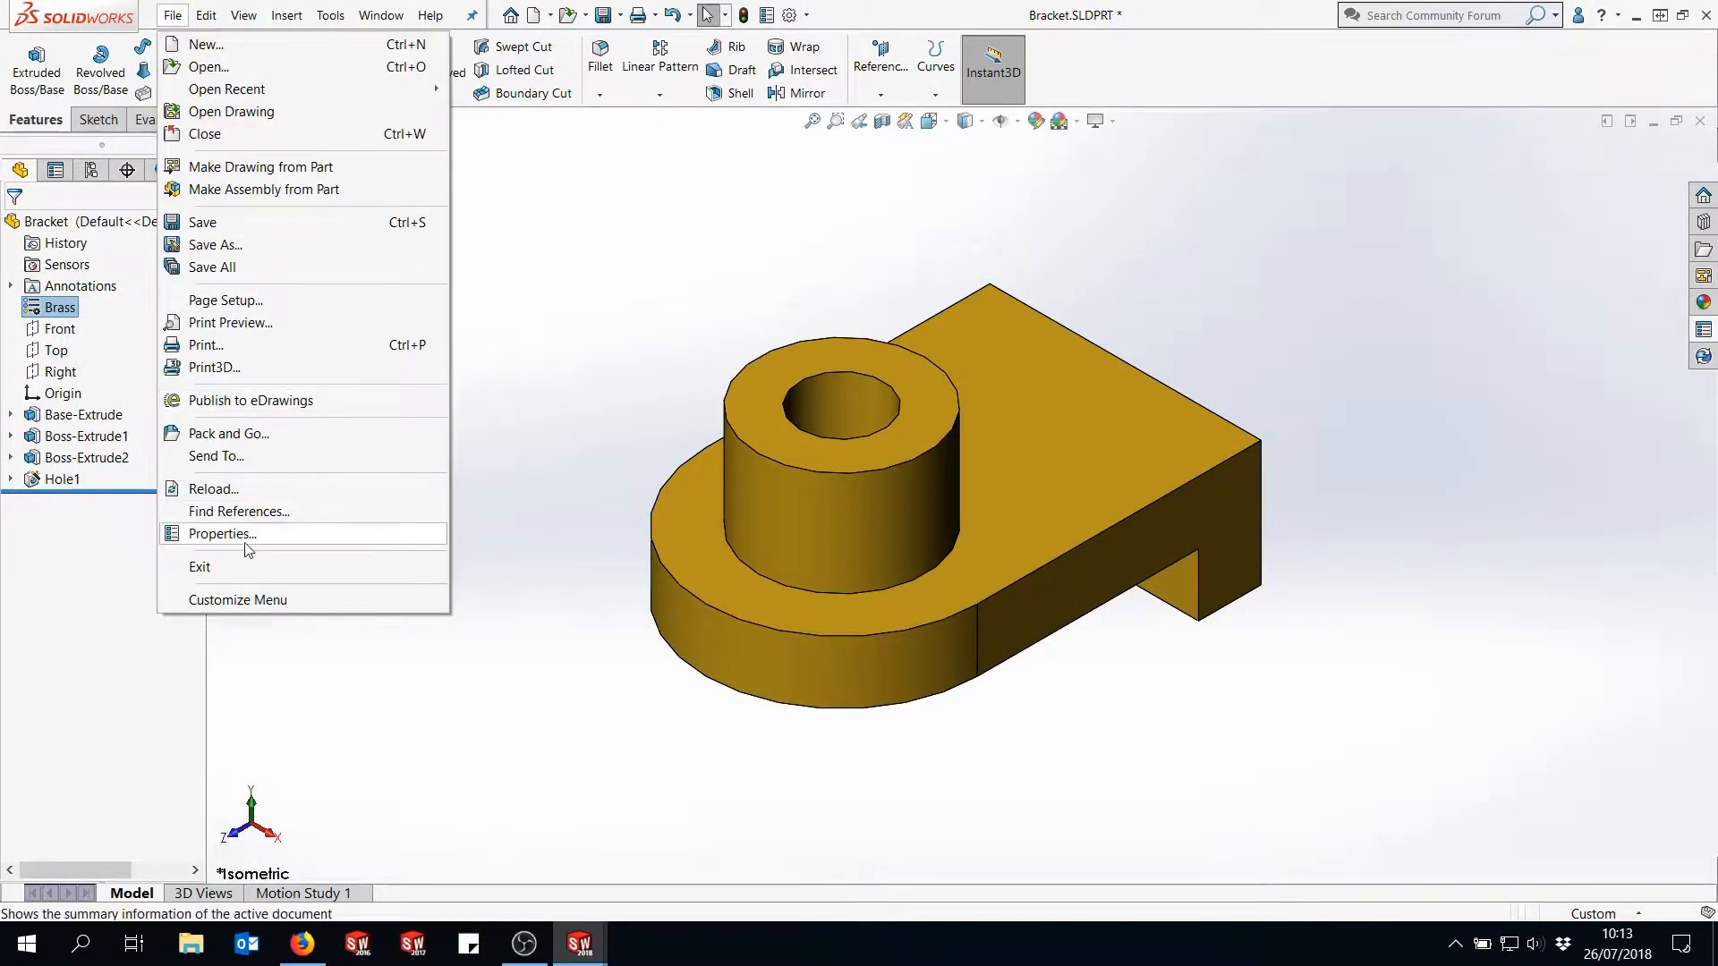
click(286, 531)
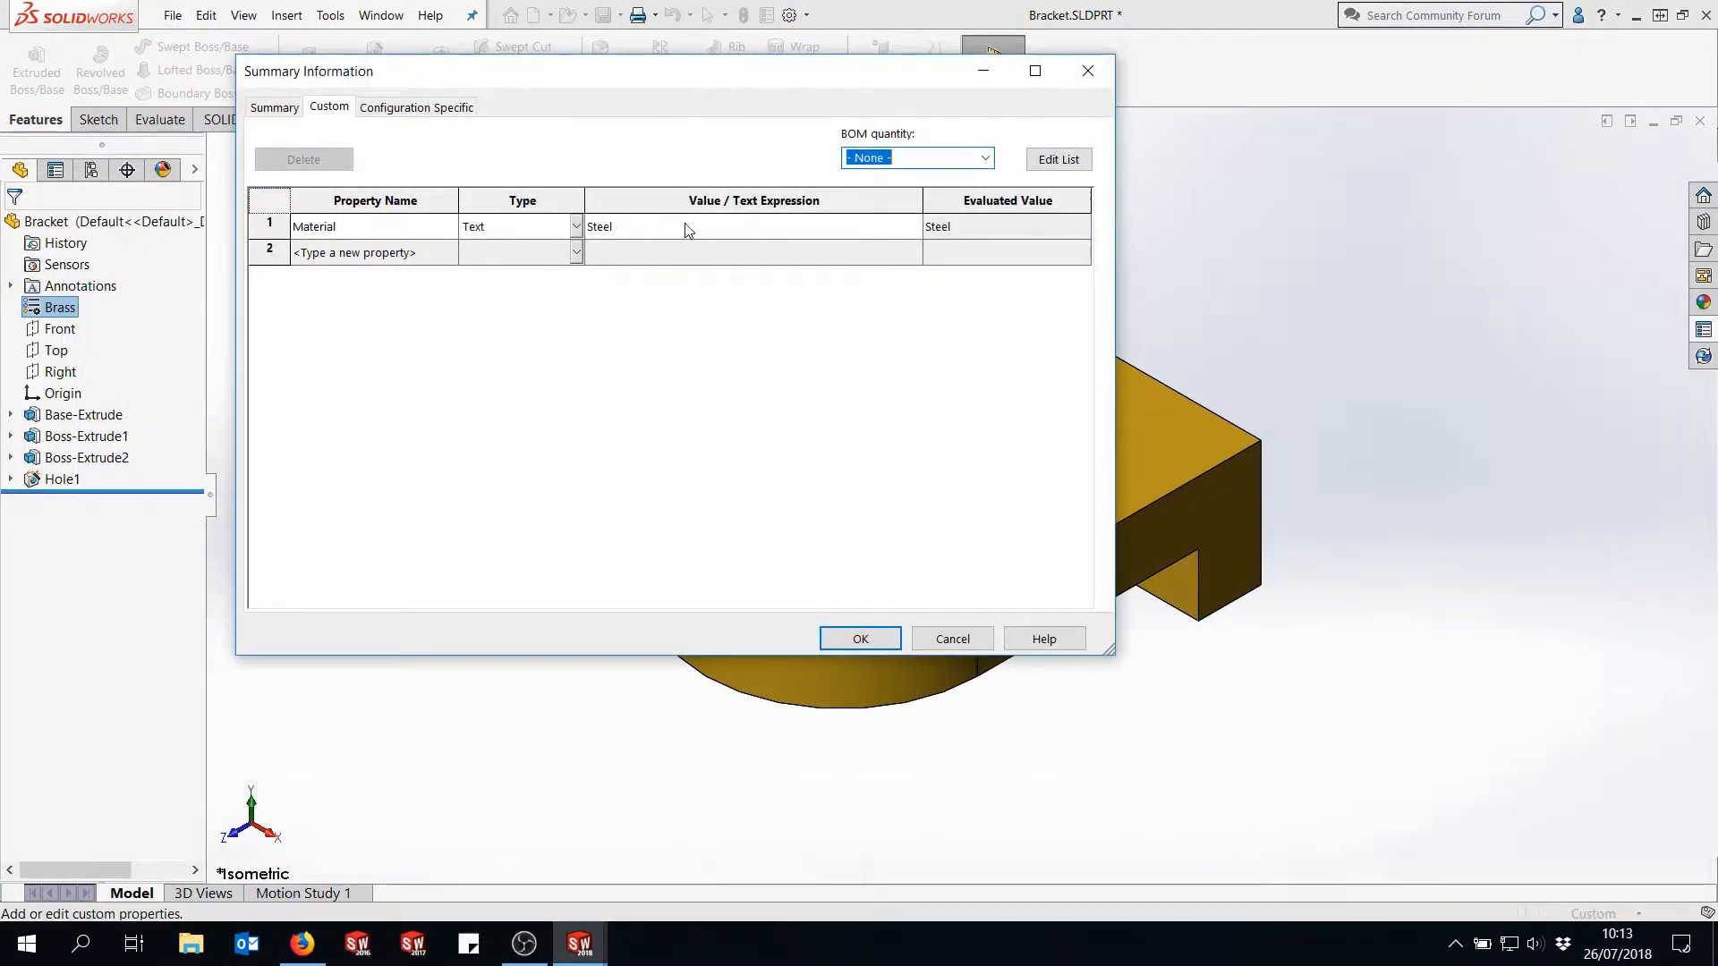
click(692, 227)
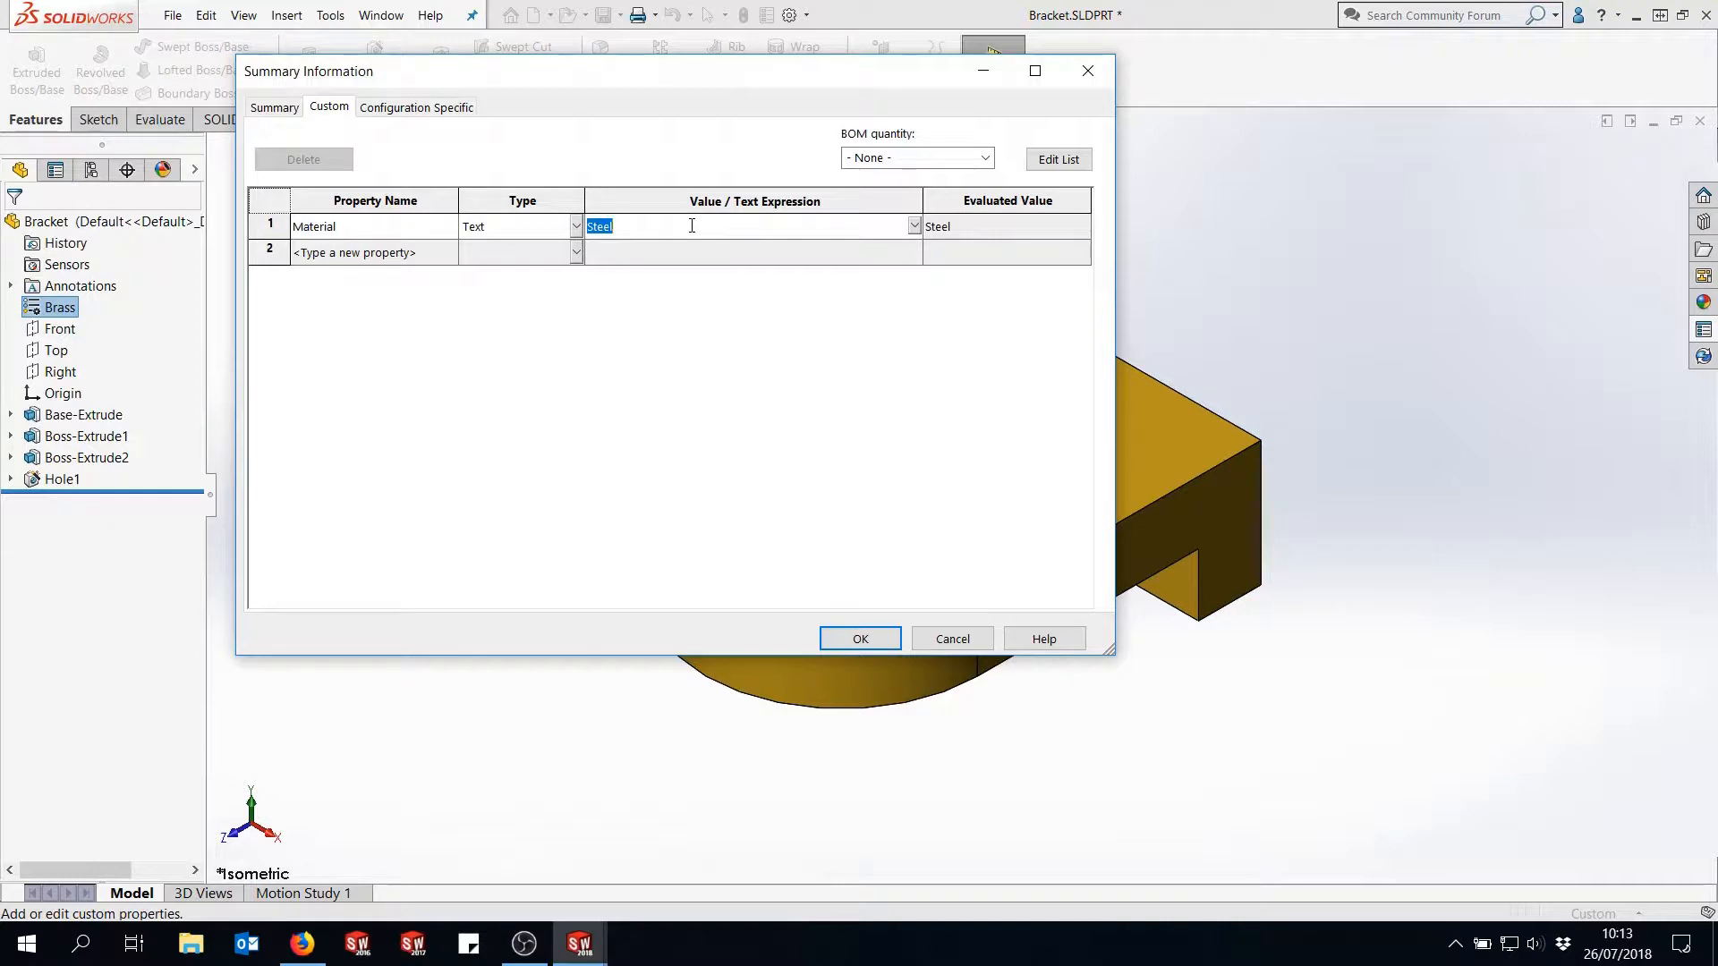
key(Delete)
click(915, 226)
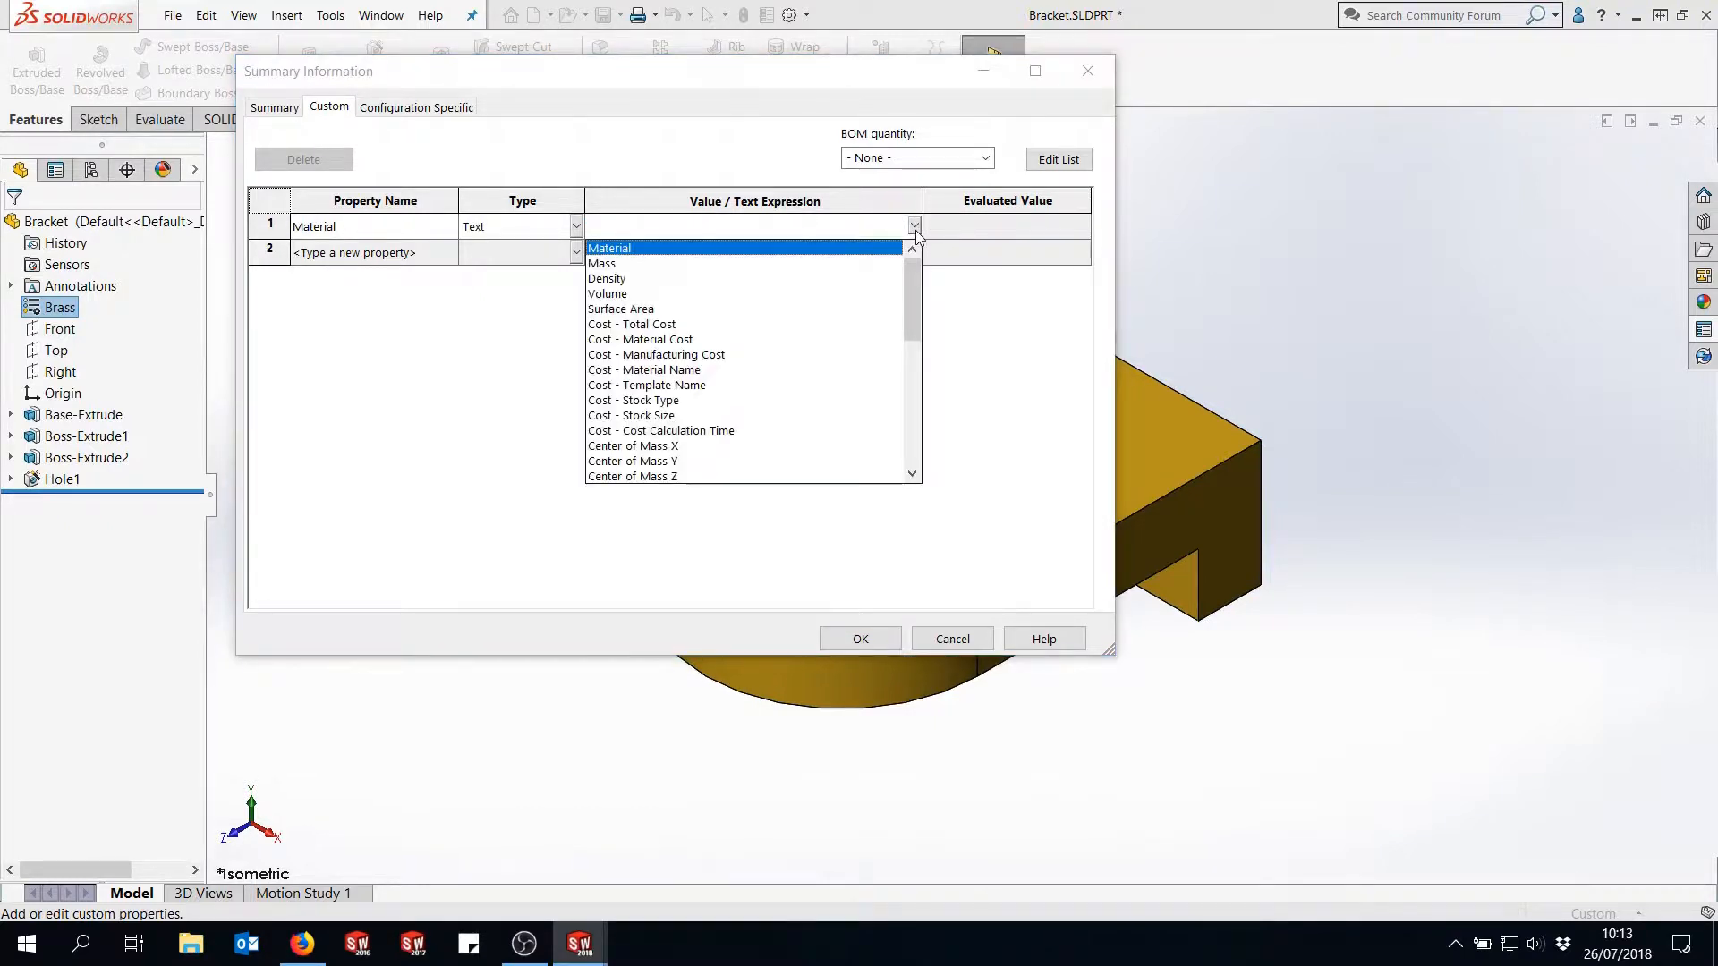
click(640, 249)
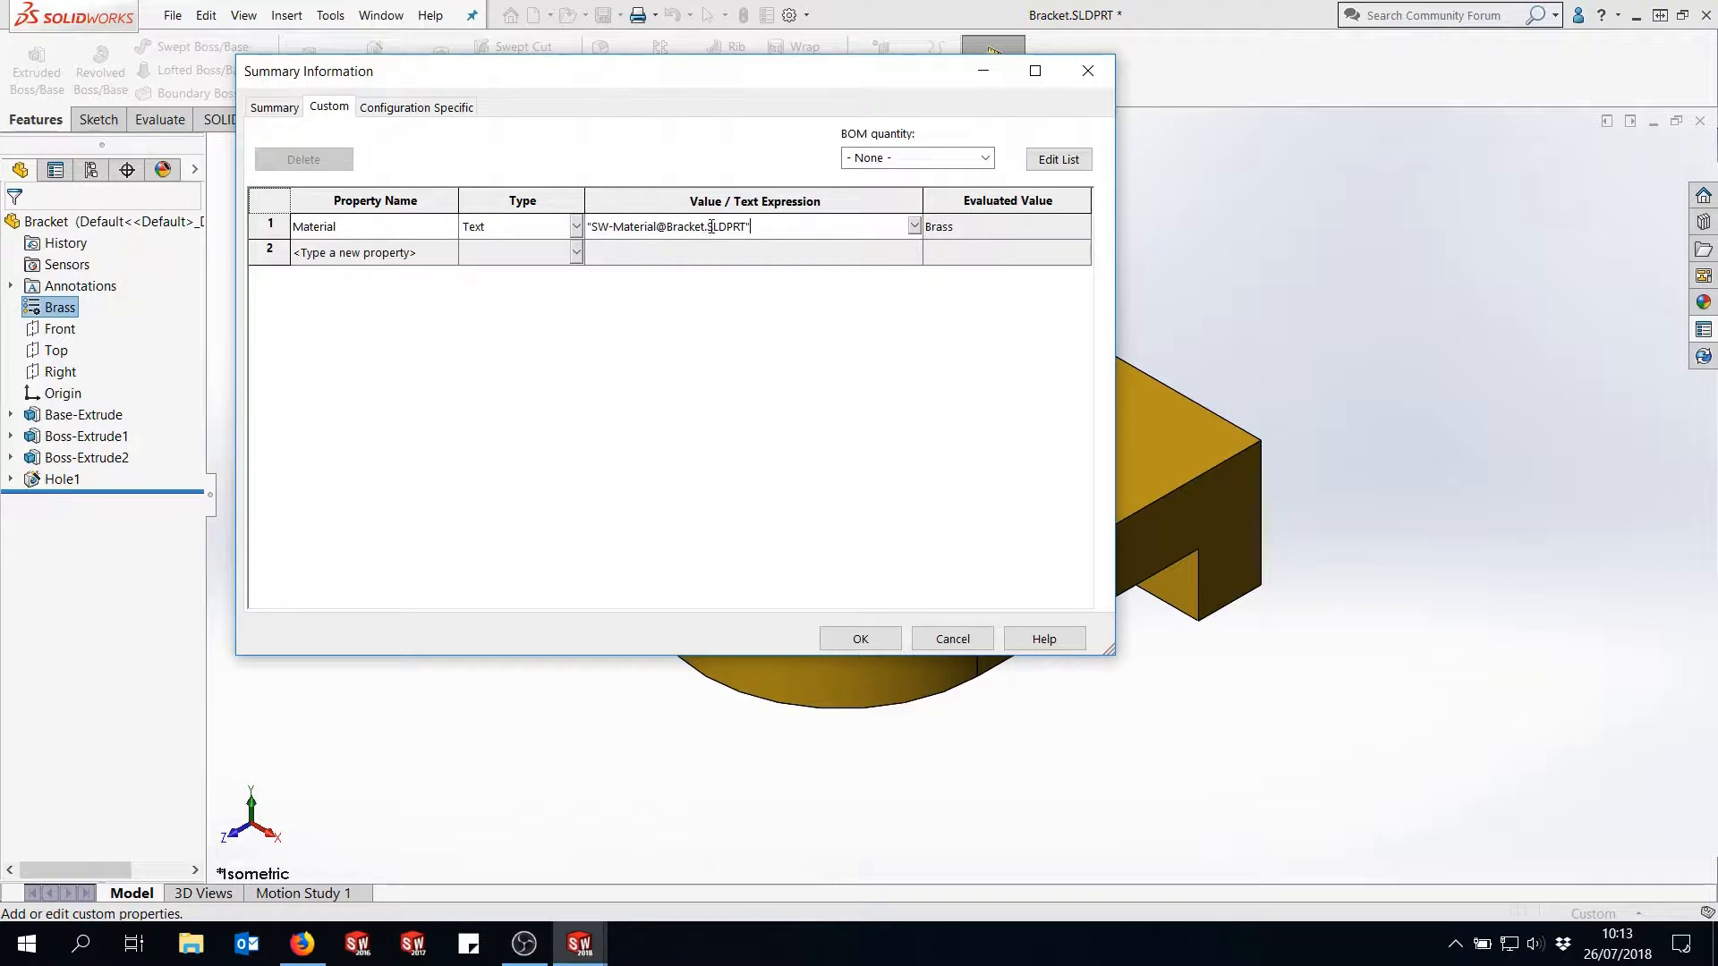
click(968, 229)
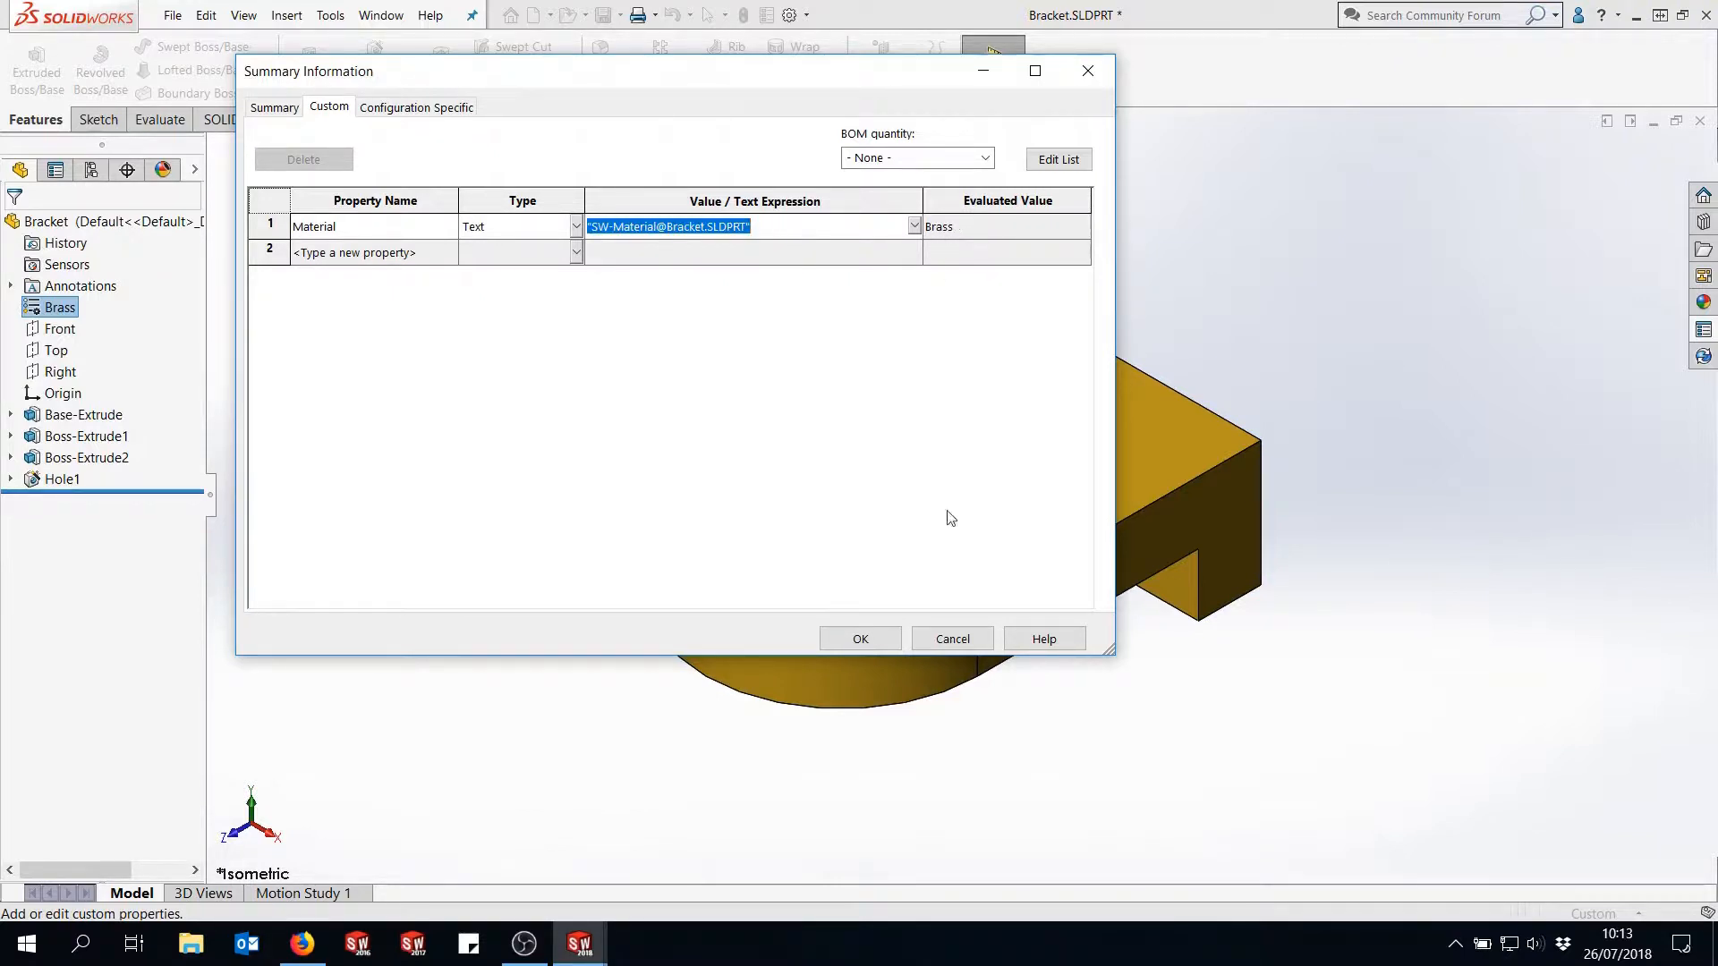
click(866, 639)
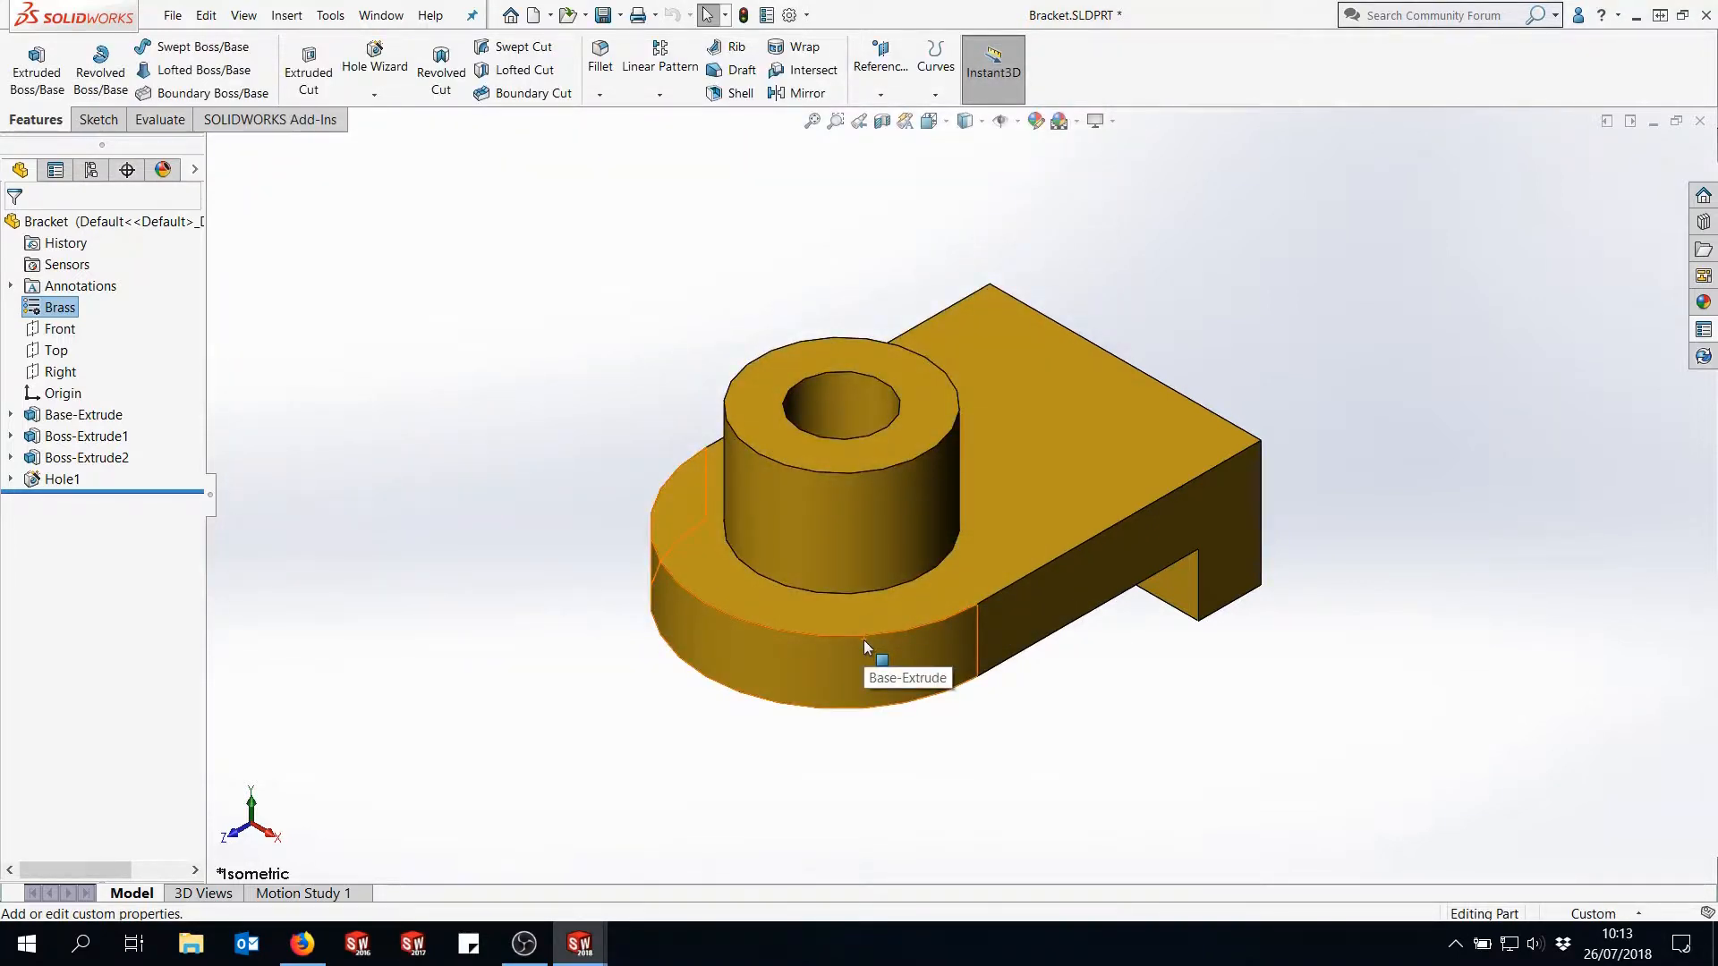
- Change the part's material to 1060 Alloy and check the Material property's evaluated value in the file properties
right_click(71, 311)
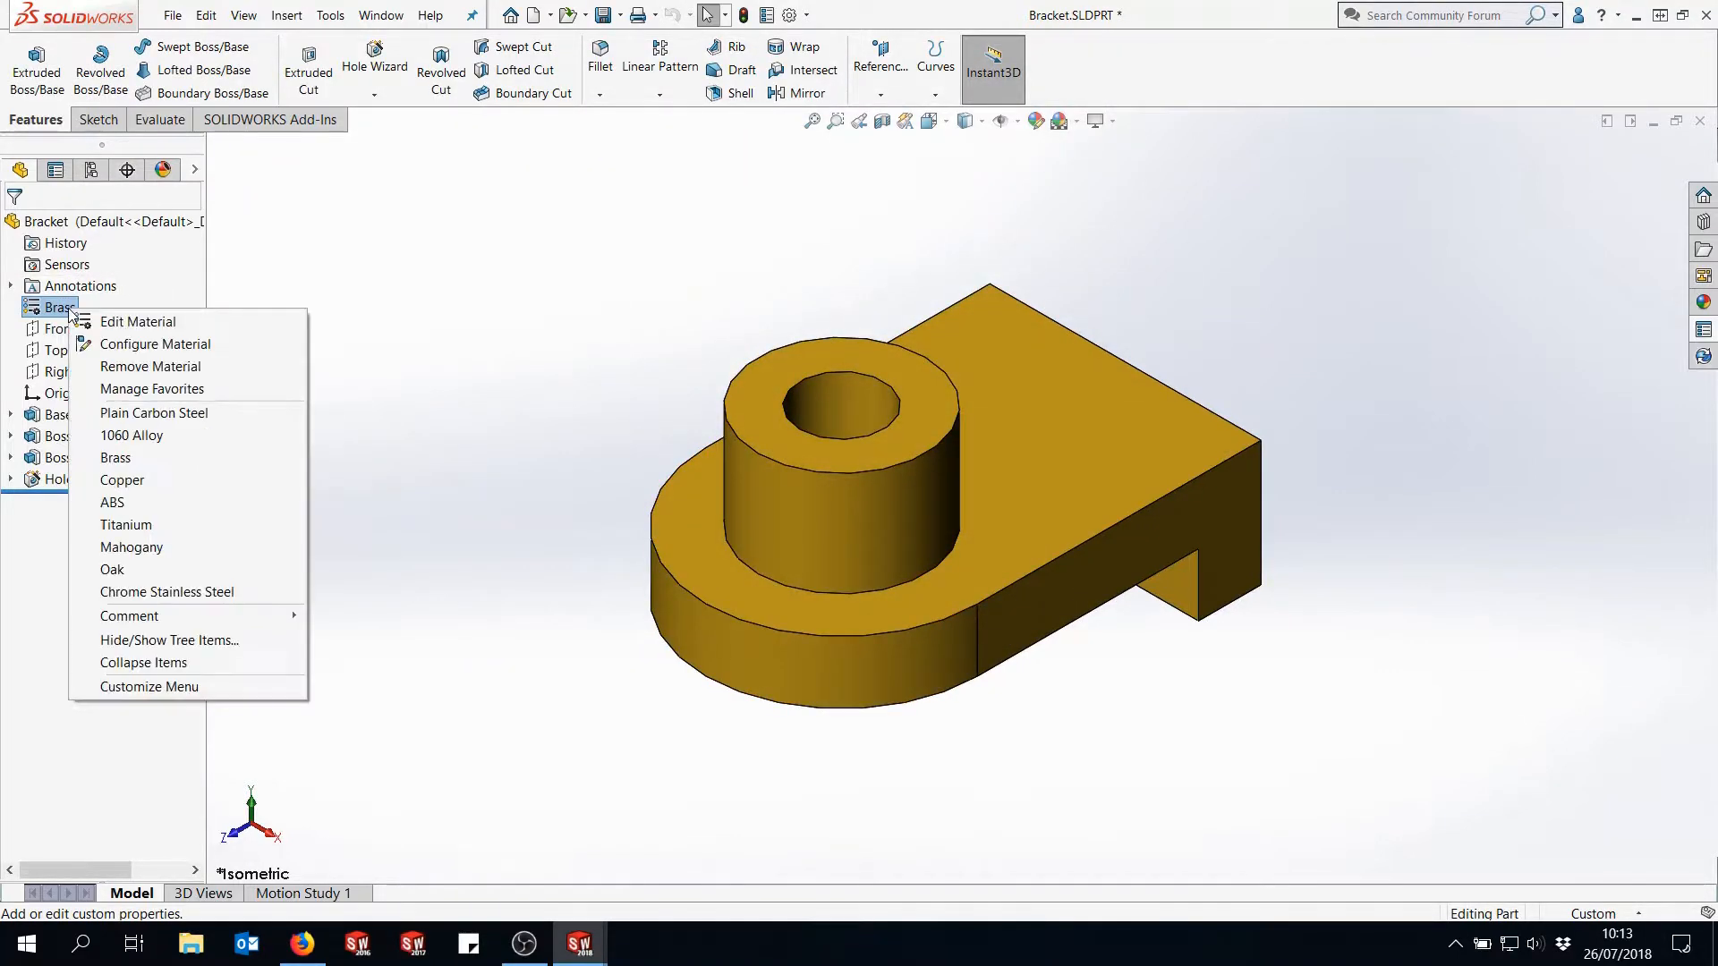
click(153, 438)
click(173, 20)
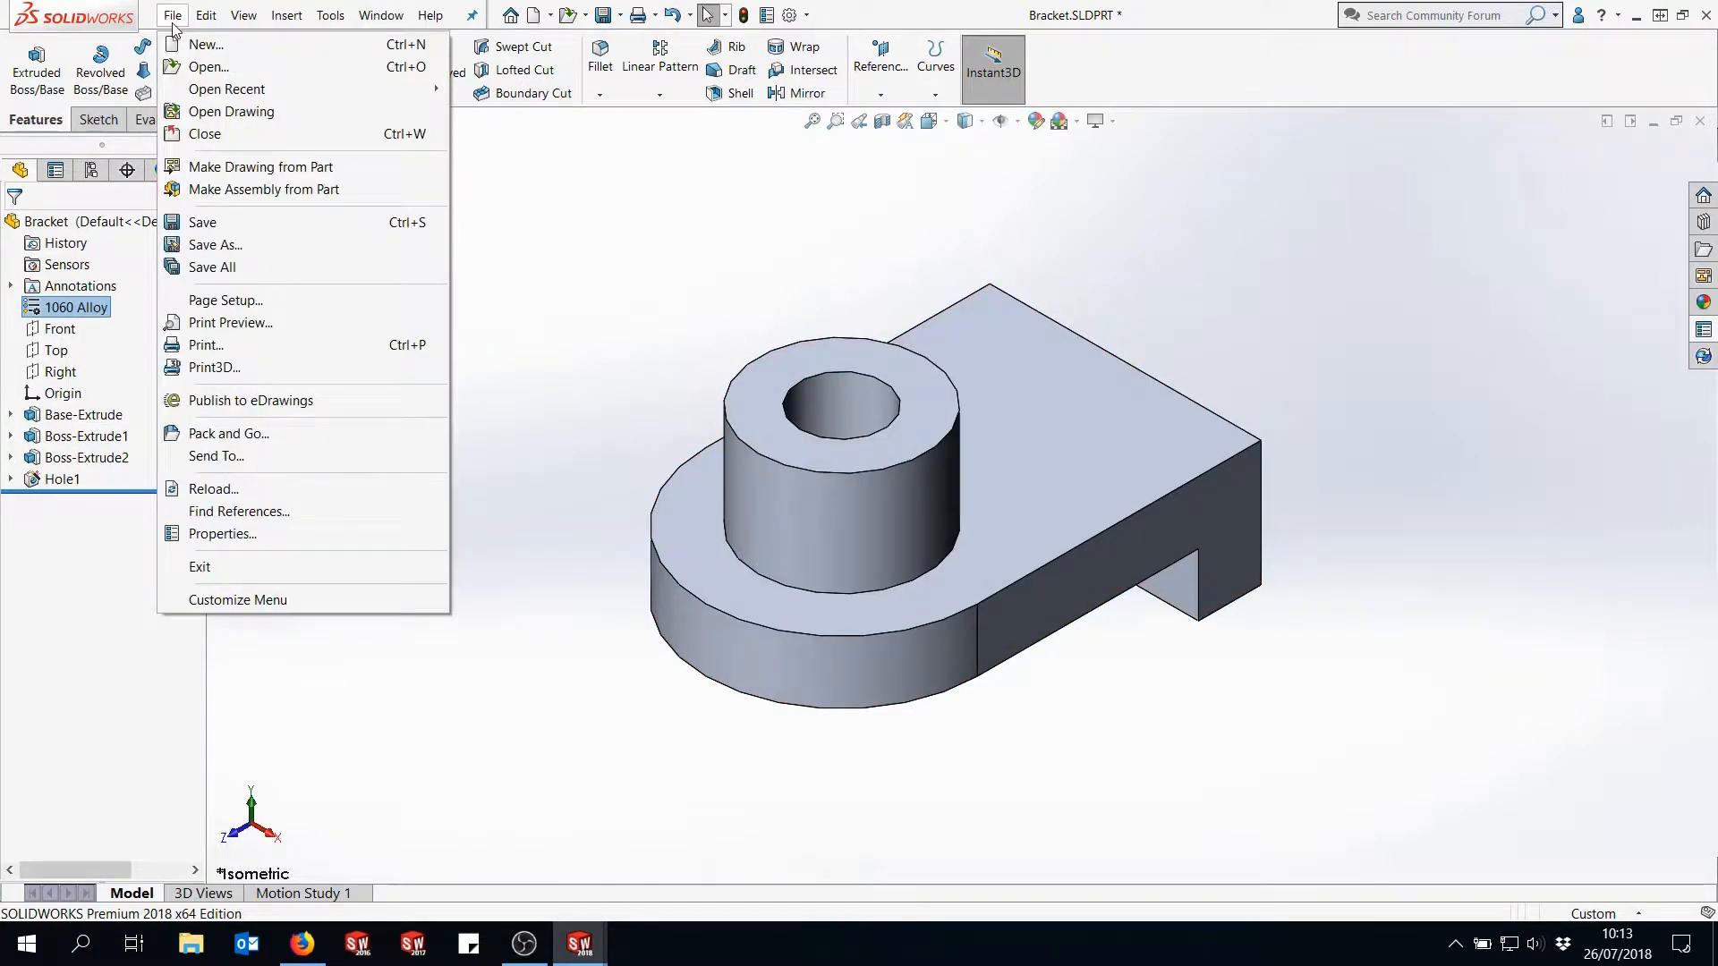
click(236, 533)
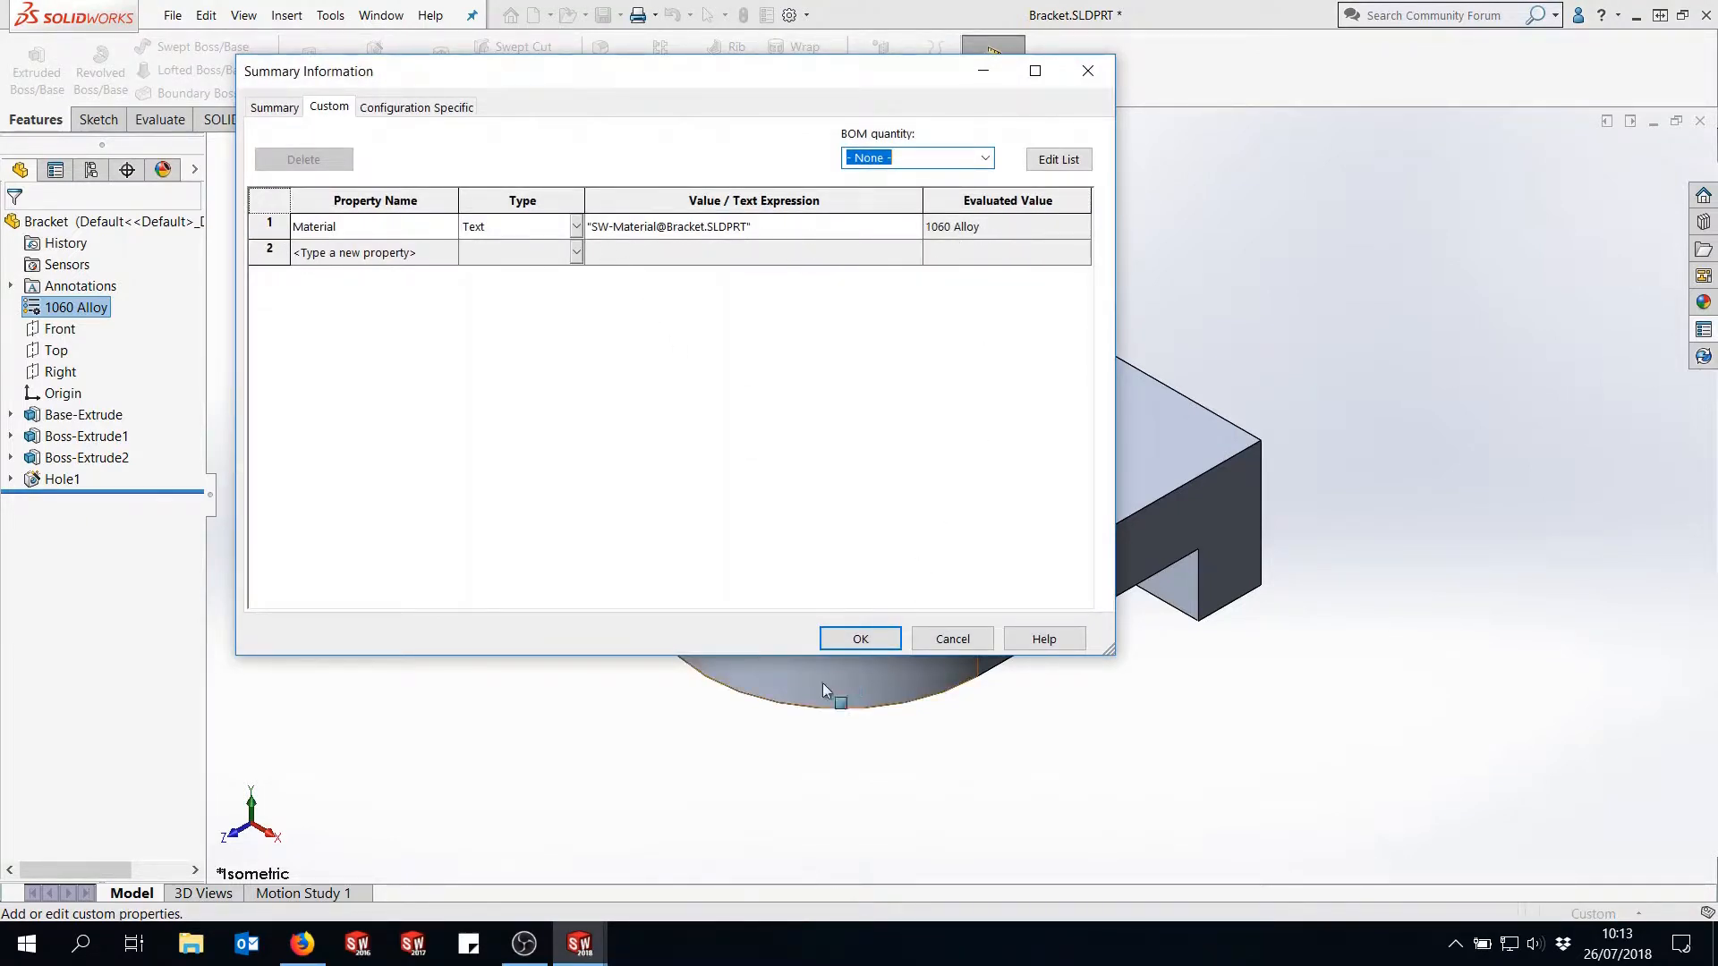
click(860, 639)
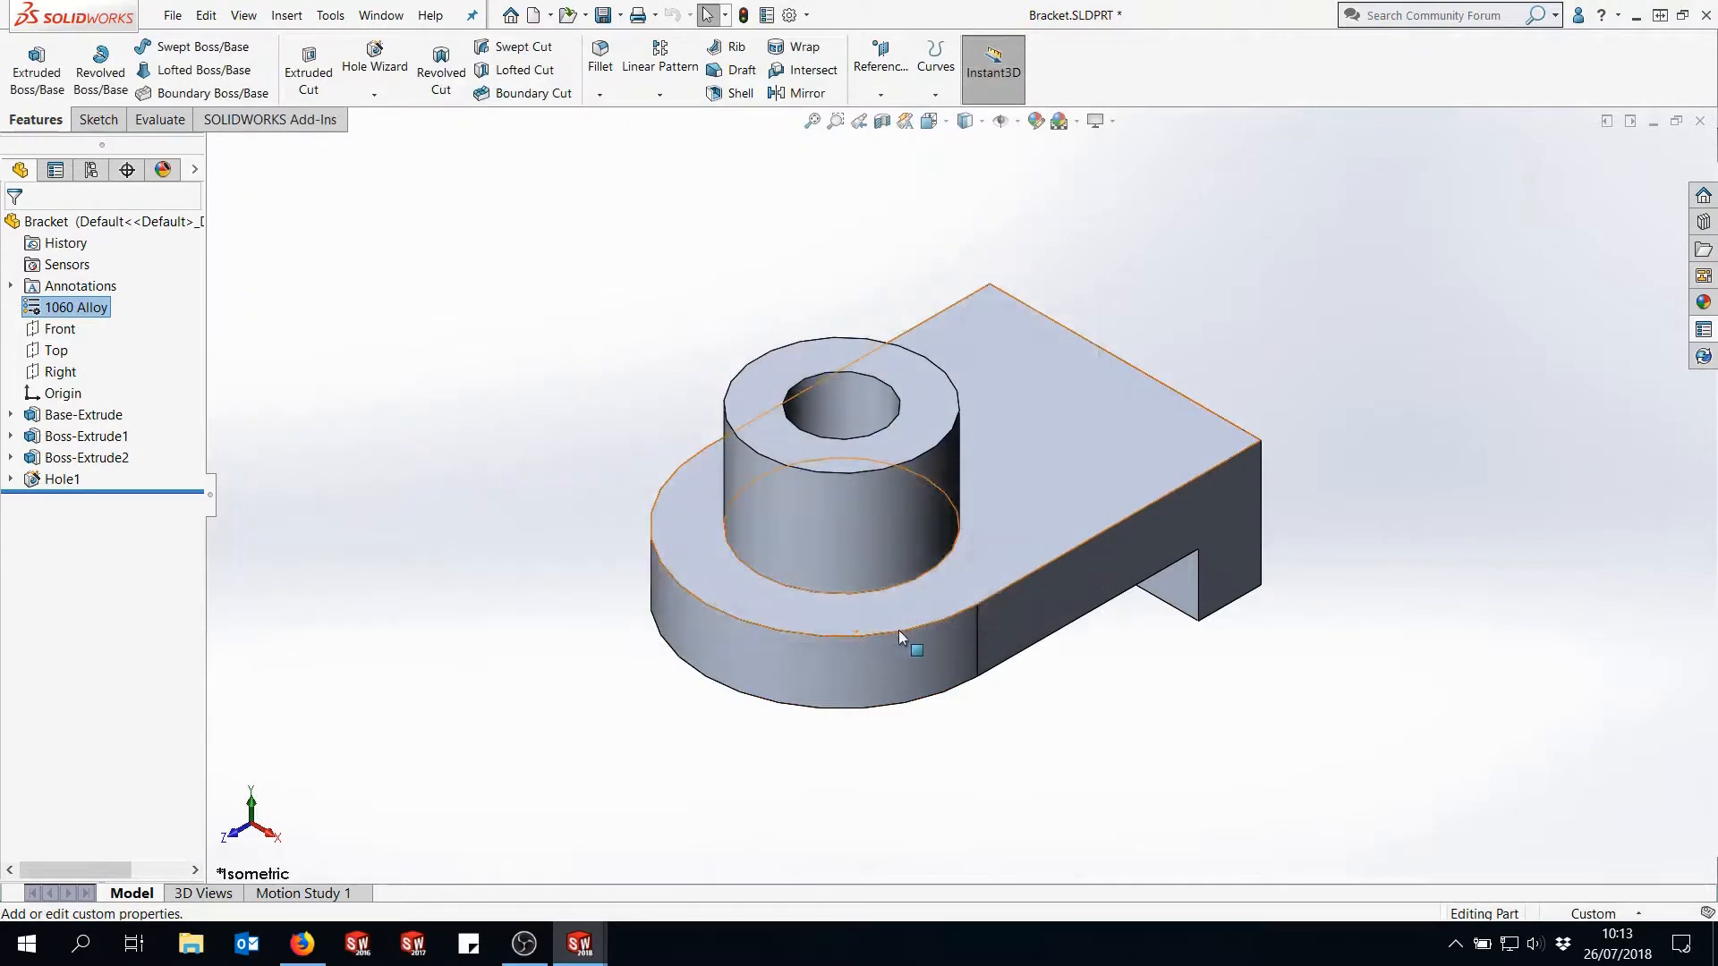
- Switch to the Bracket drawing and examine the material and weight fields in its title block
click(1653, 122)
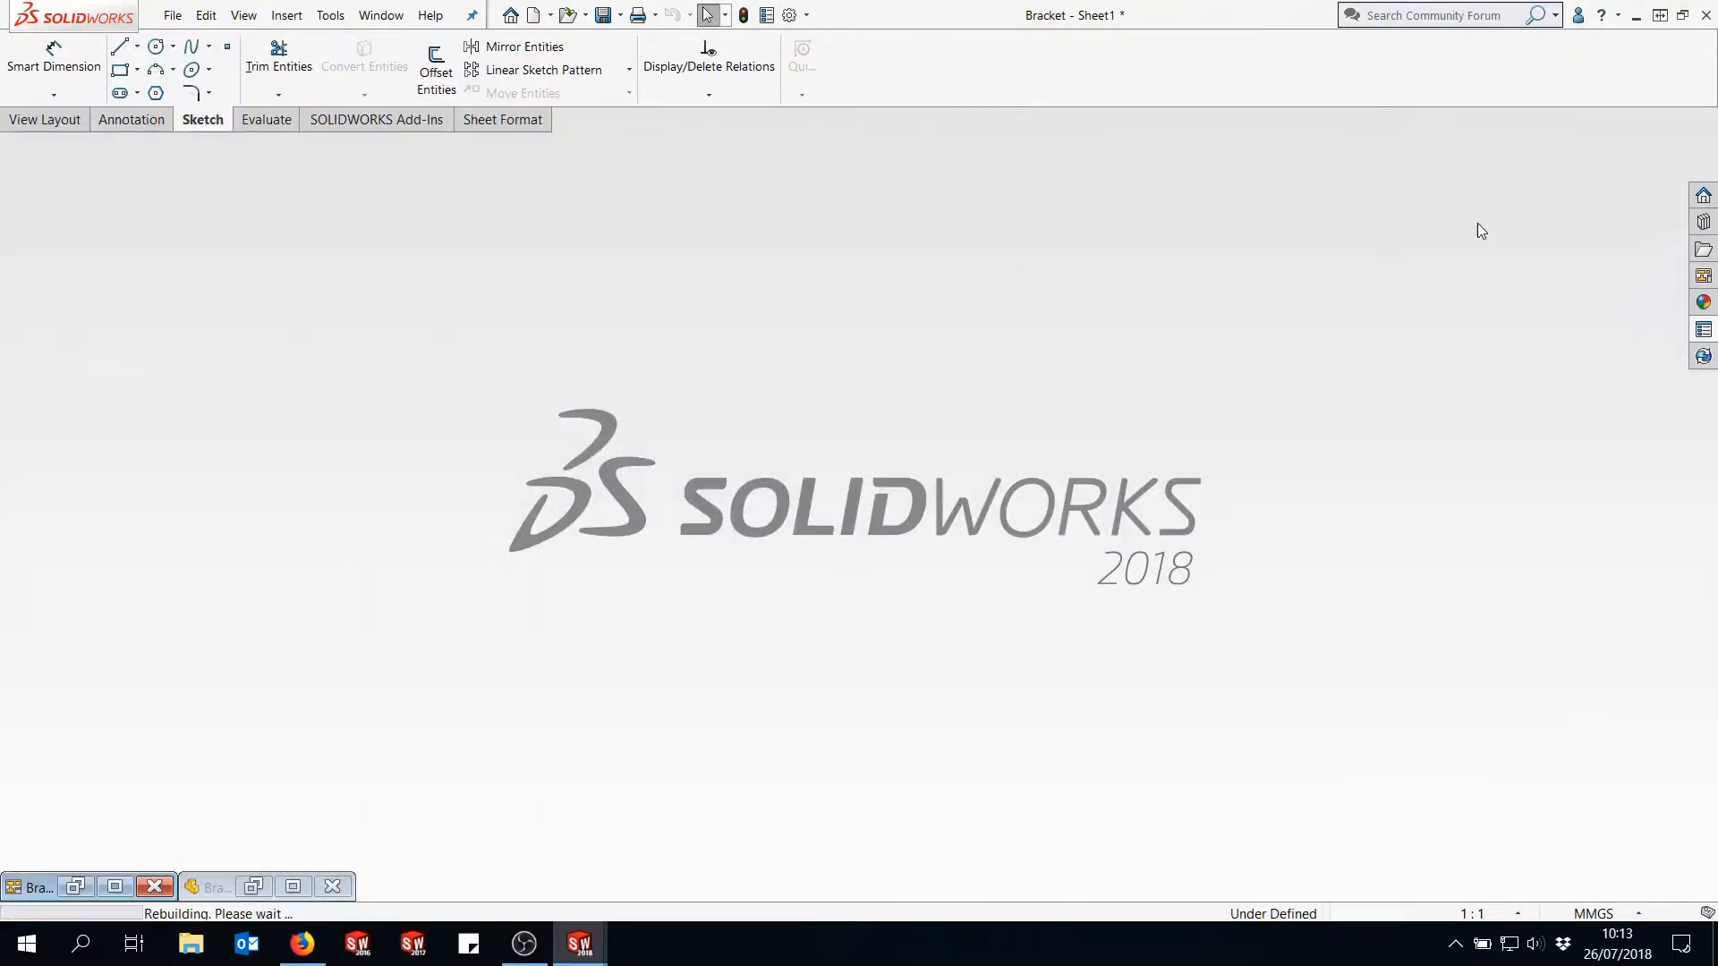
click(115, 886)
scroll(1058, 680, down, 5)
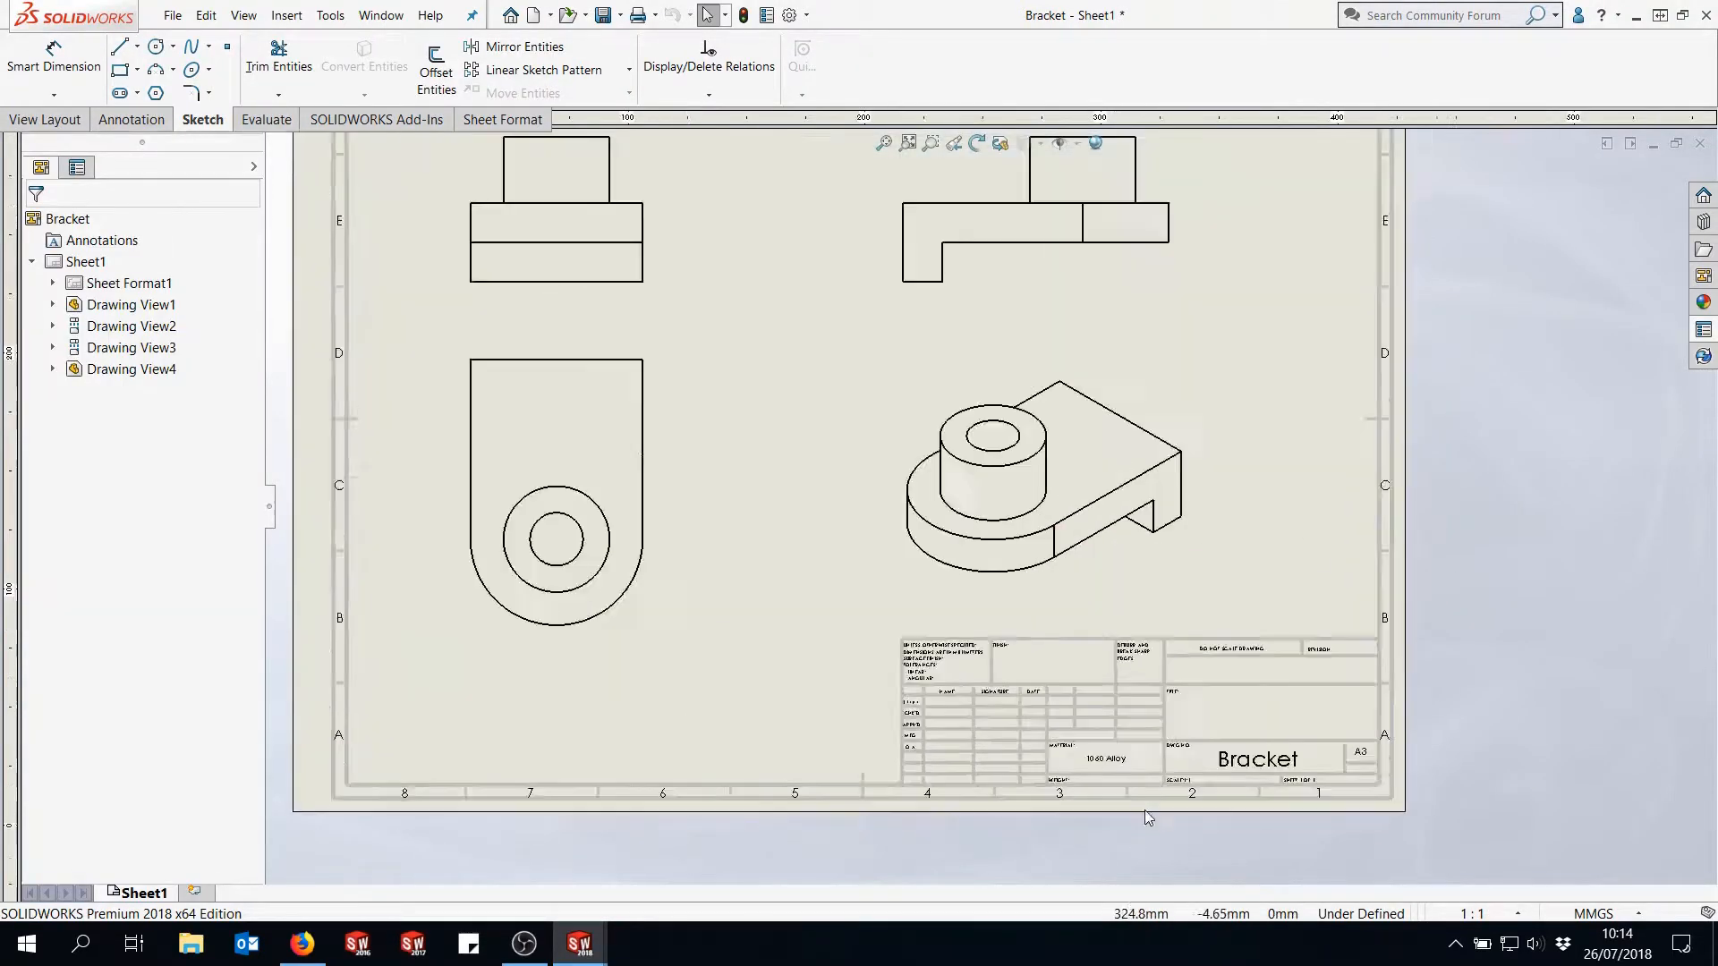
scroll(1059, 680, down, 3)
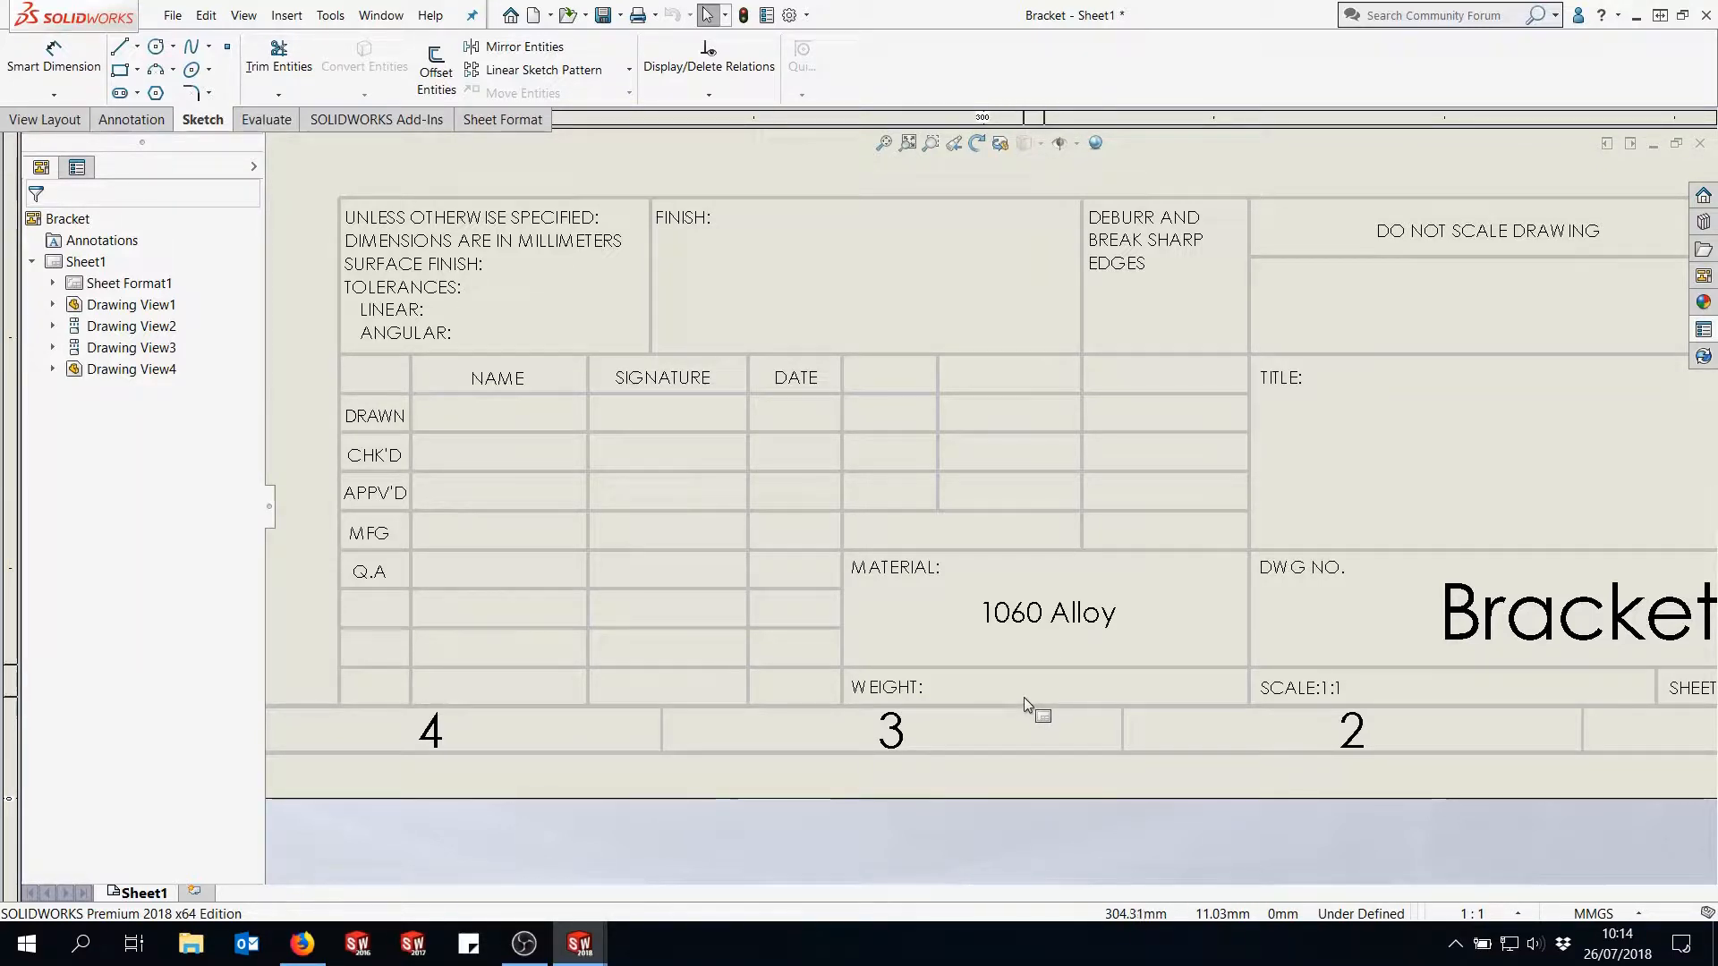
- Switch to the Bracket part and add a Weight property to its custom file properties
mouse_move(579, 944)
click(497, 853)
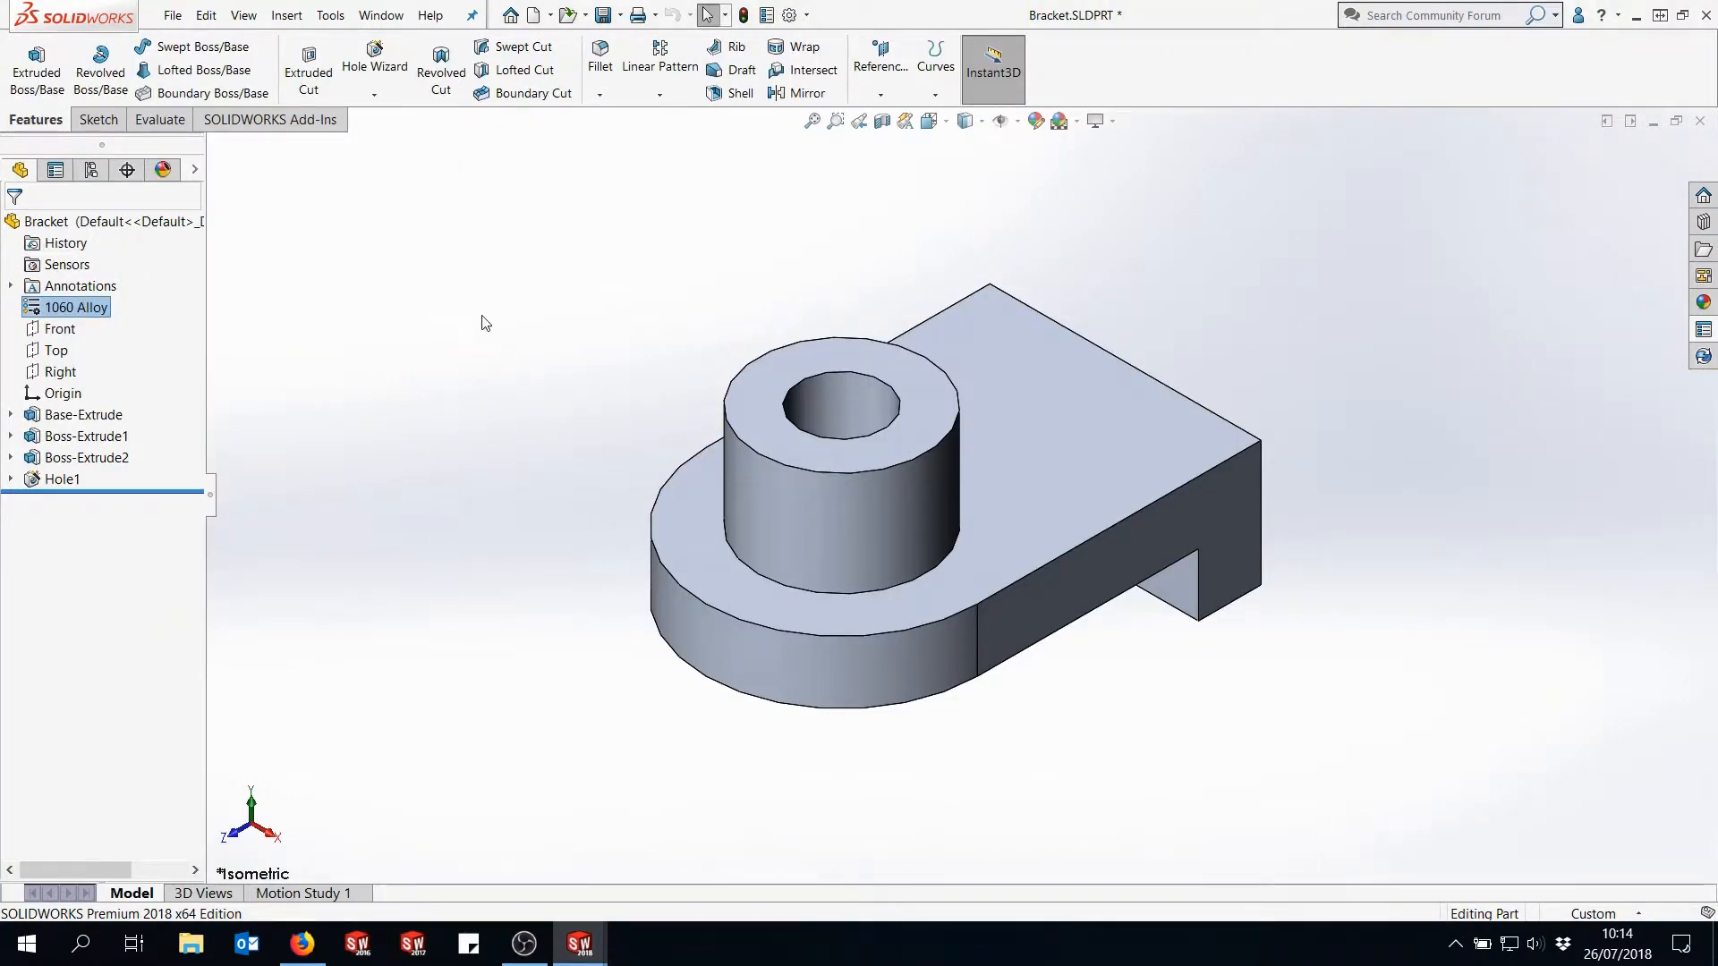
click(173, 16)
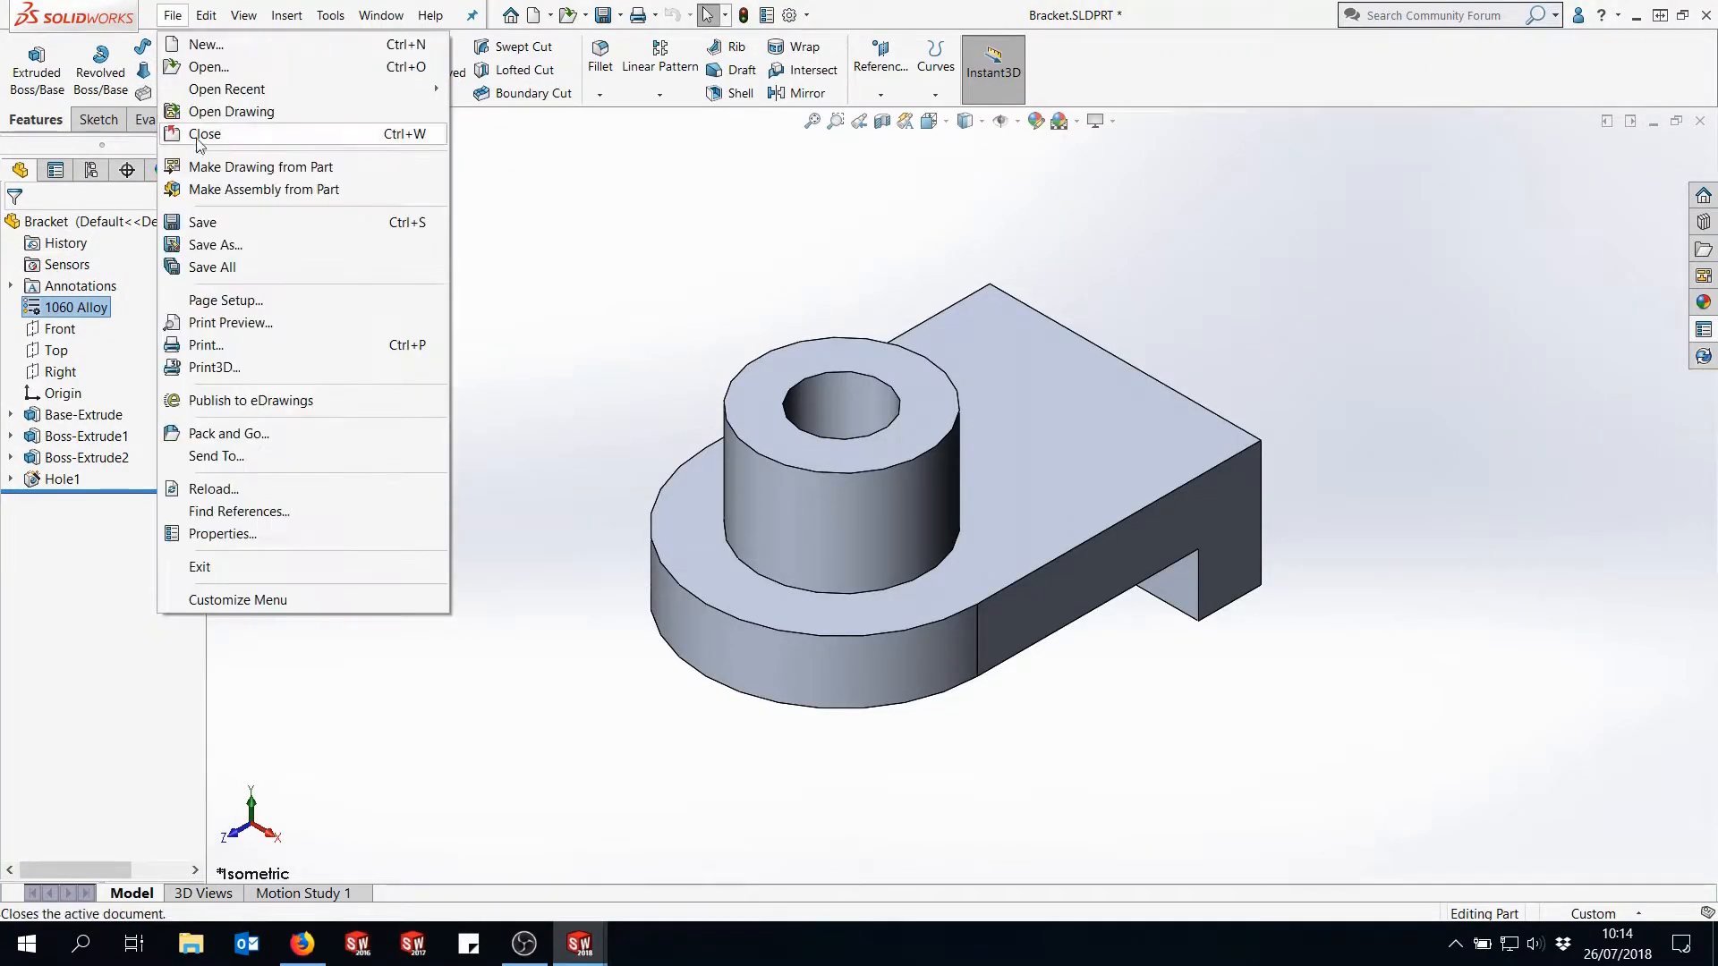
click(247, 540)
click(401, 253)
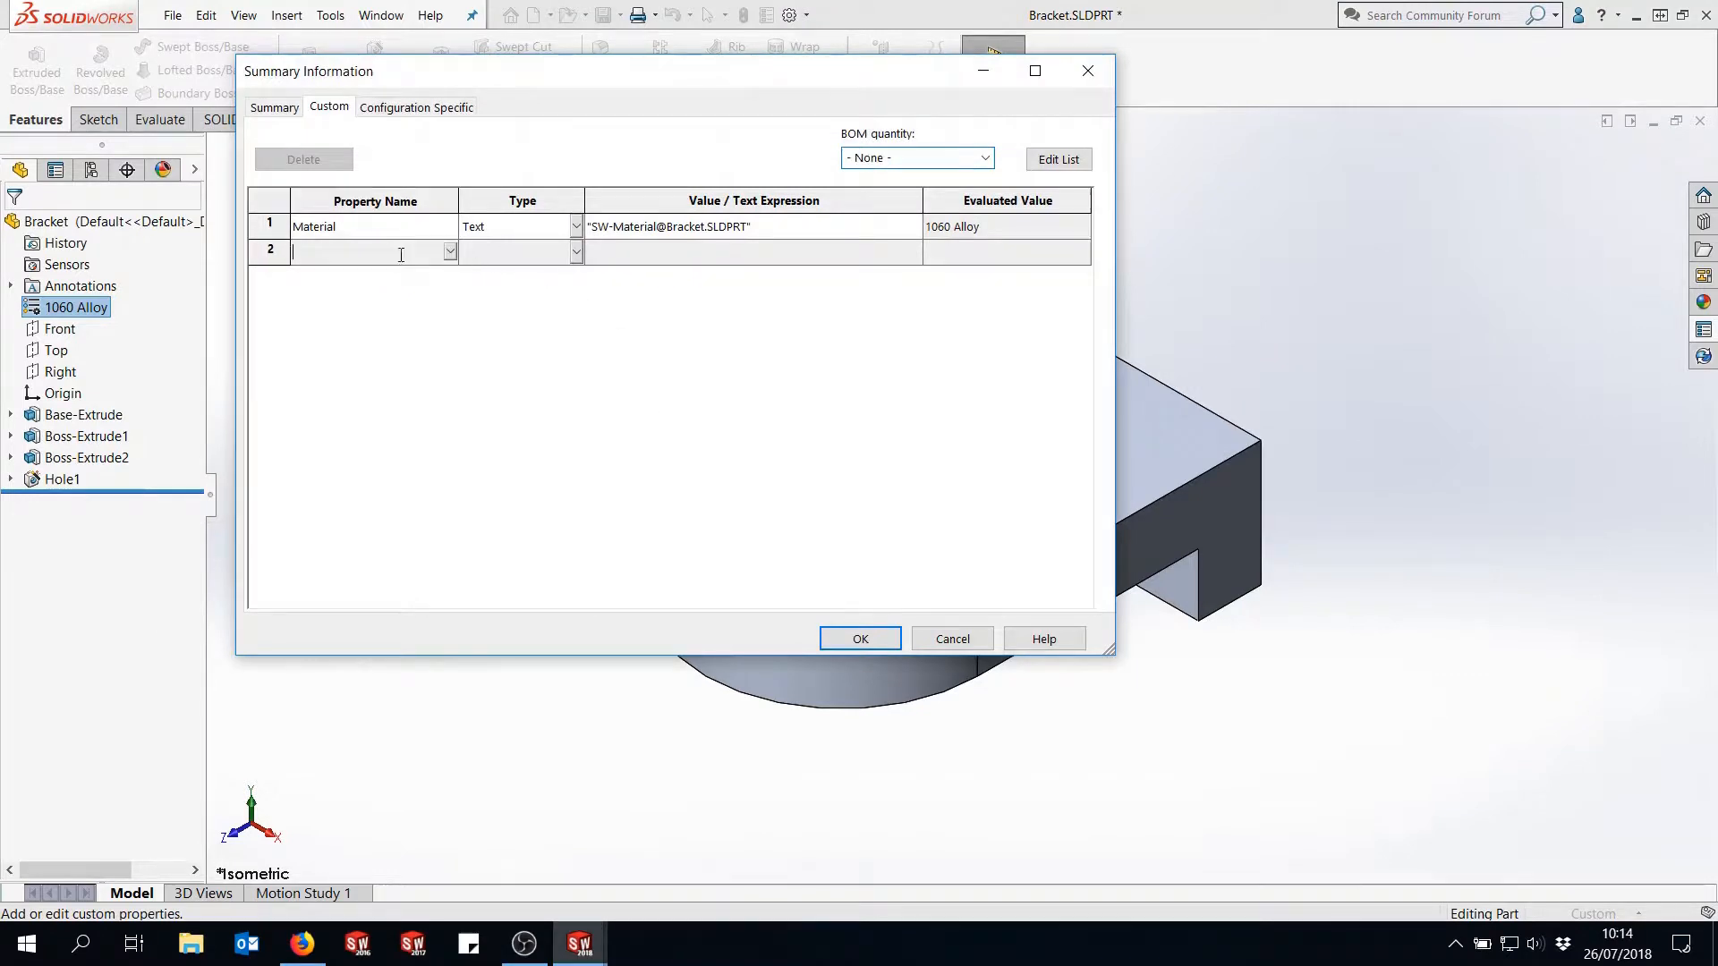
click(450, 253)
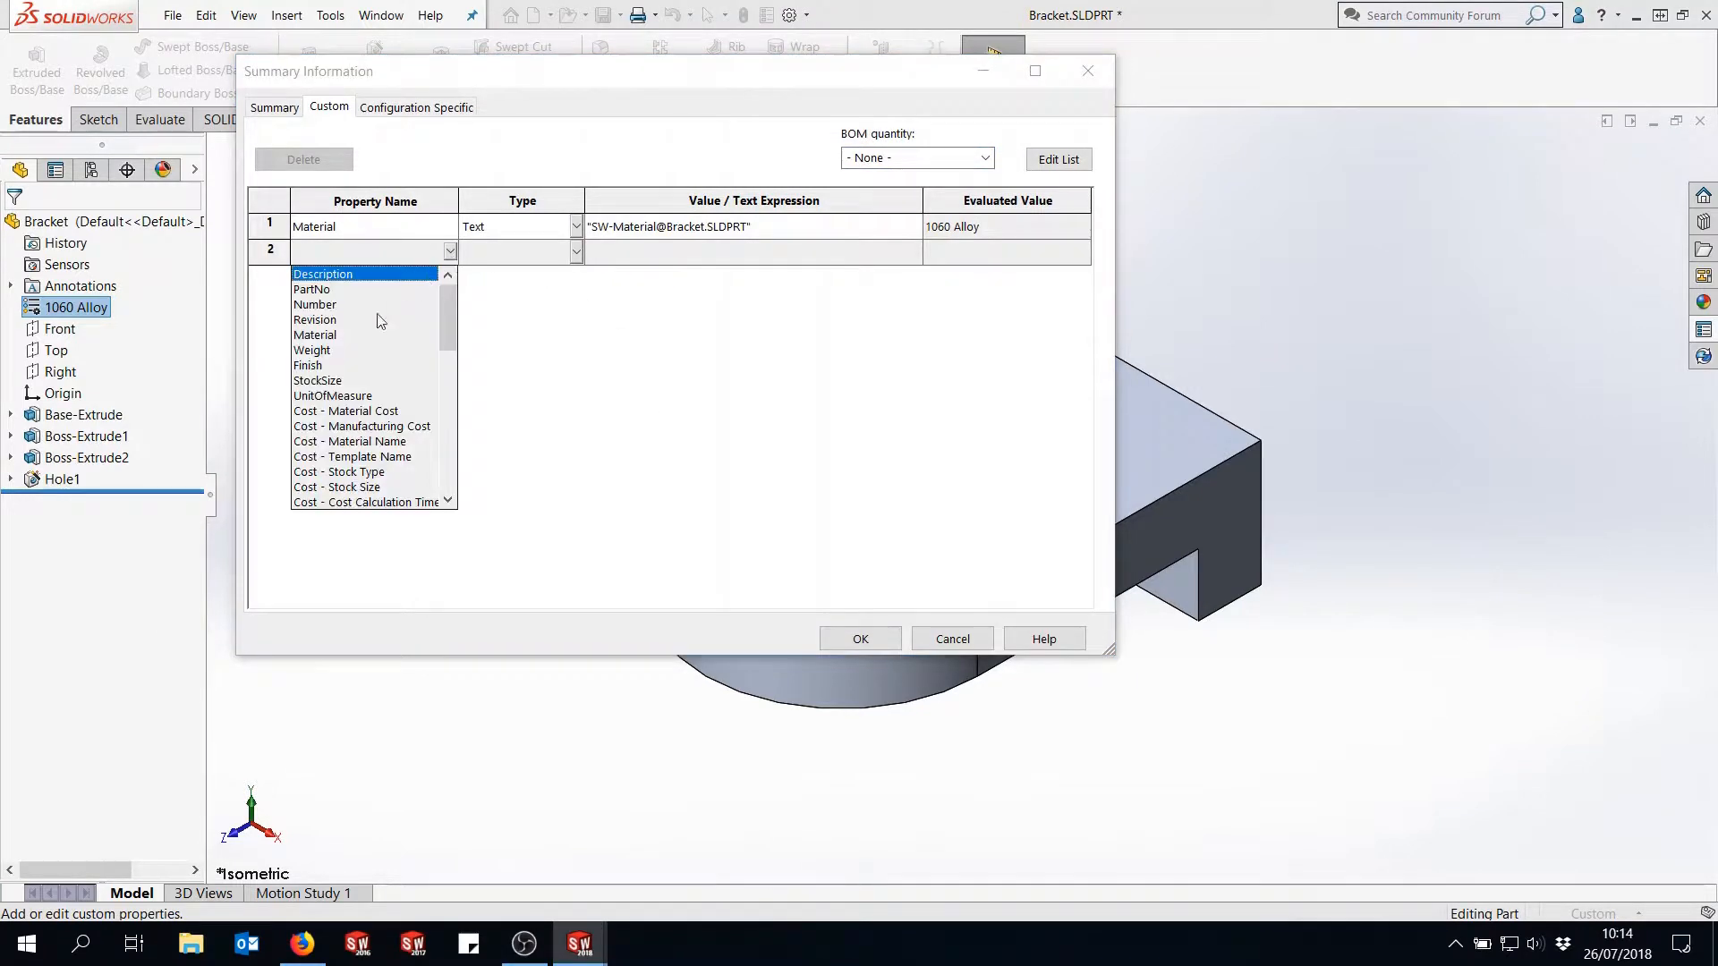
click(311, 350)
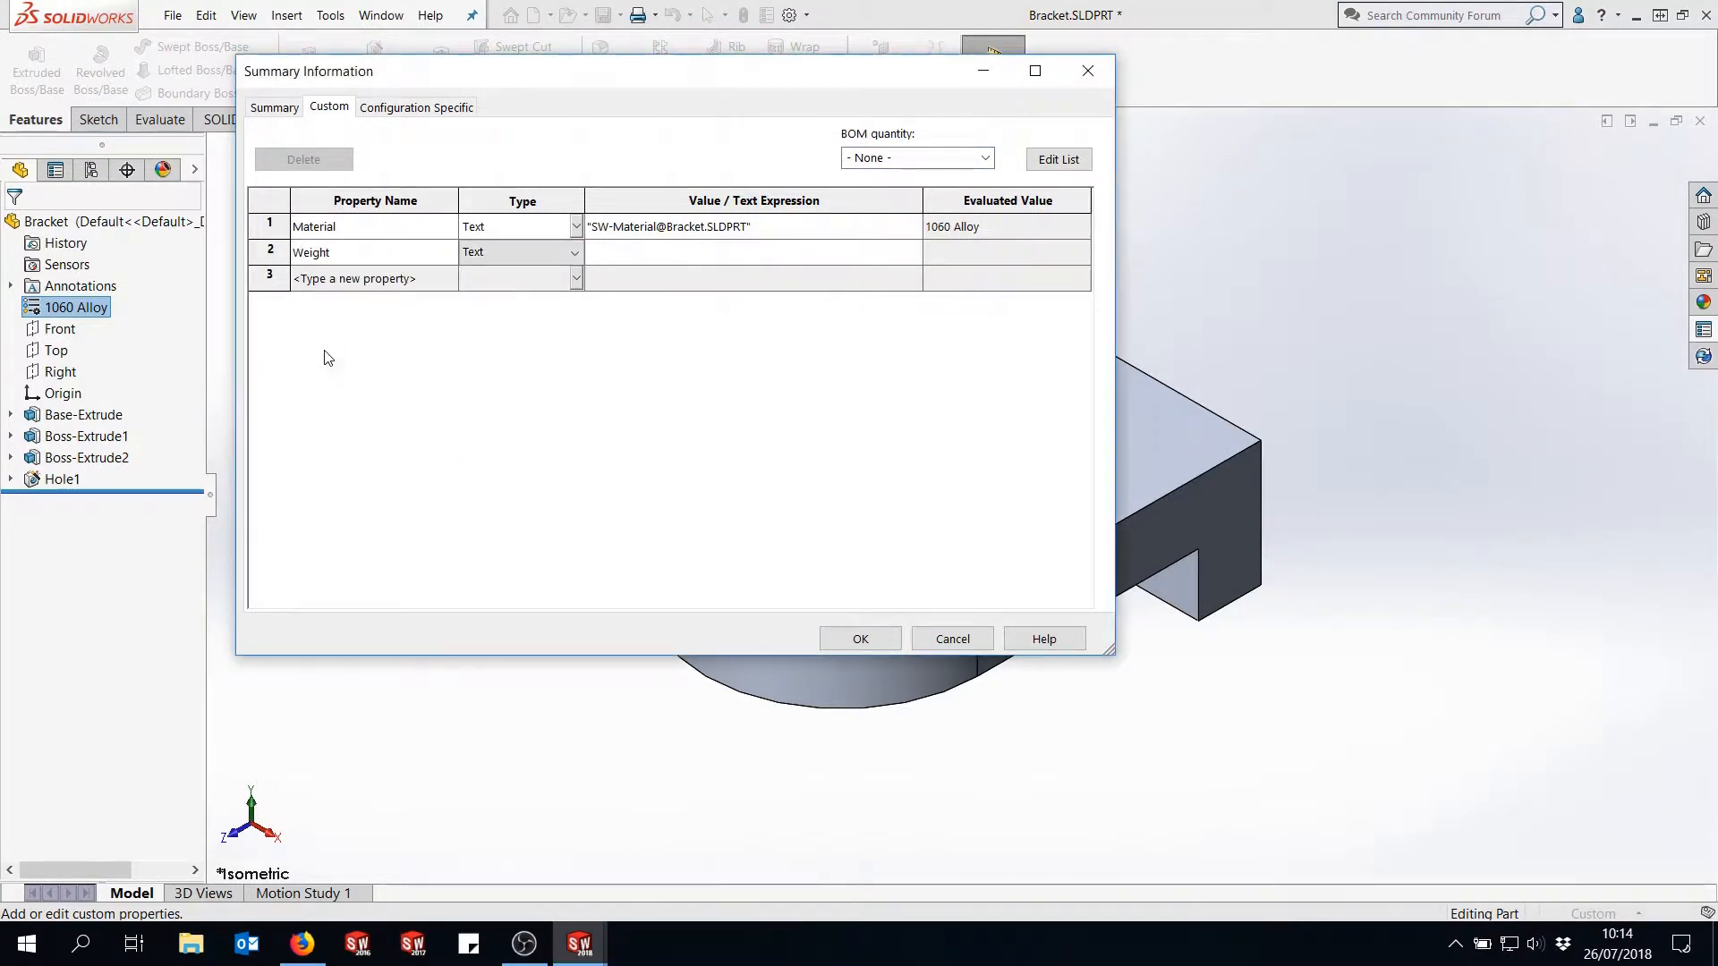
- Link the Weight property's value to the part's Mass and accept the file properties
click(700, 255)
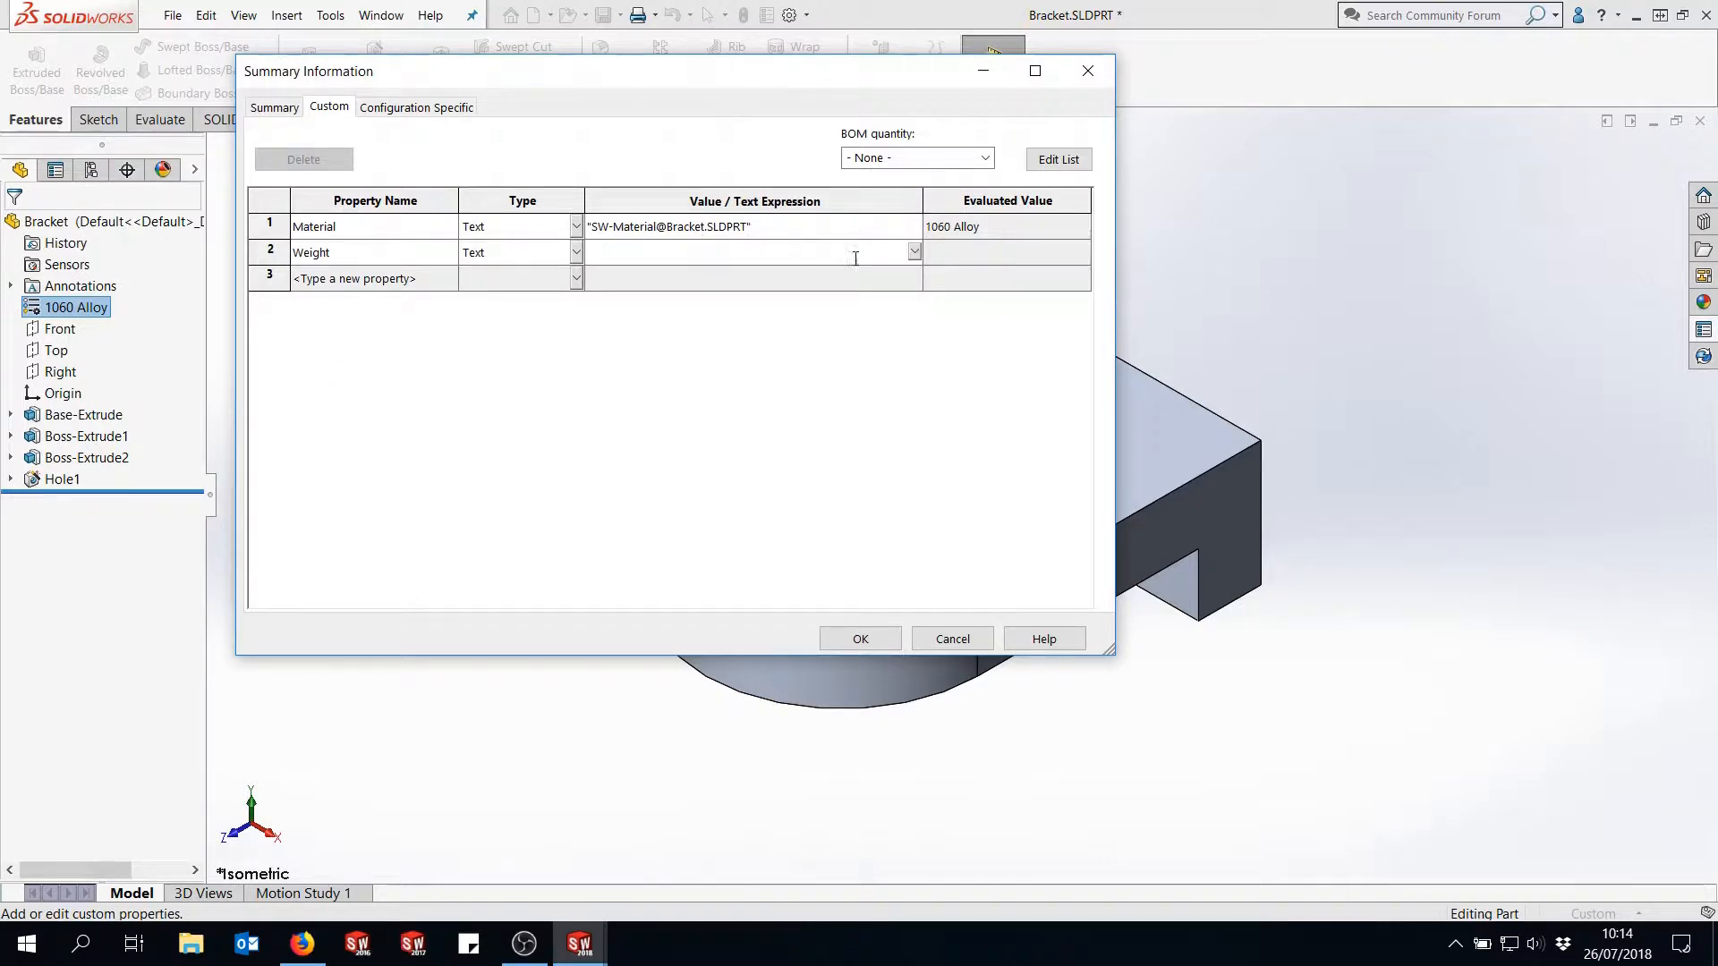
click(917, 254)
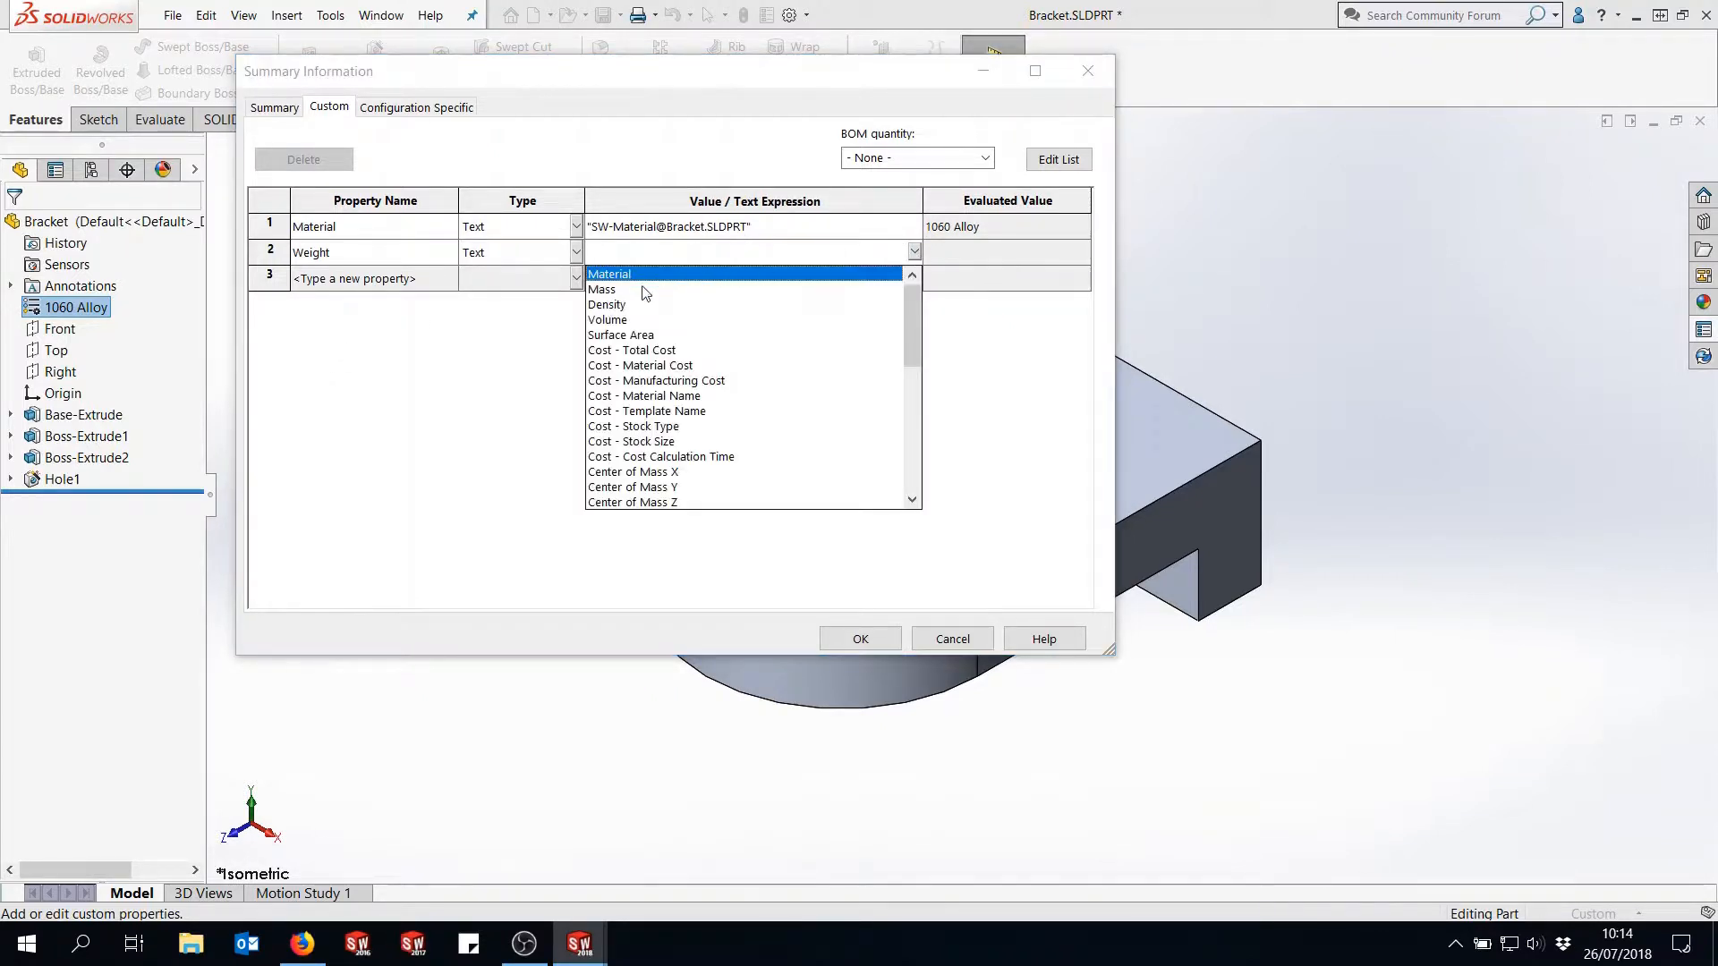
click(612, 291)
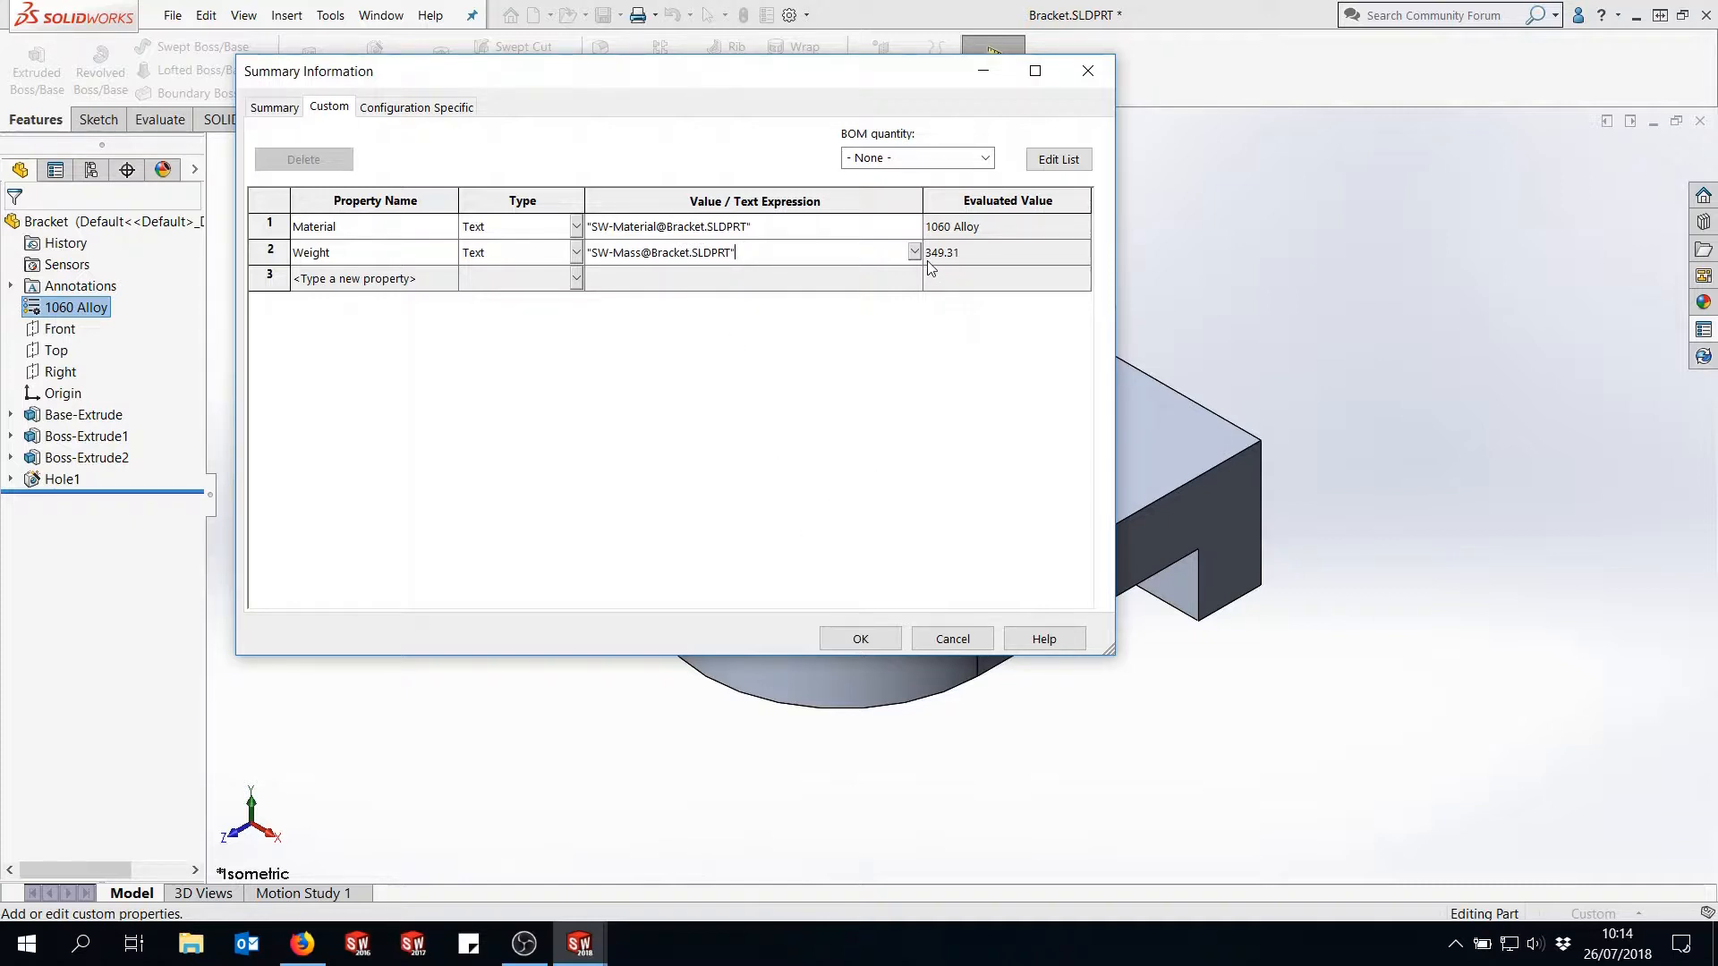
click(861, 638)
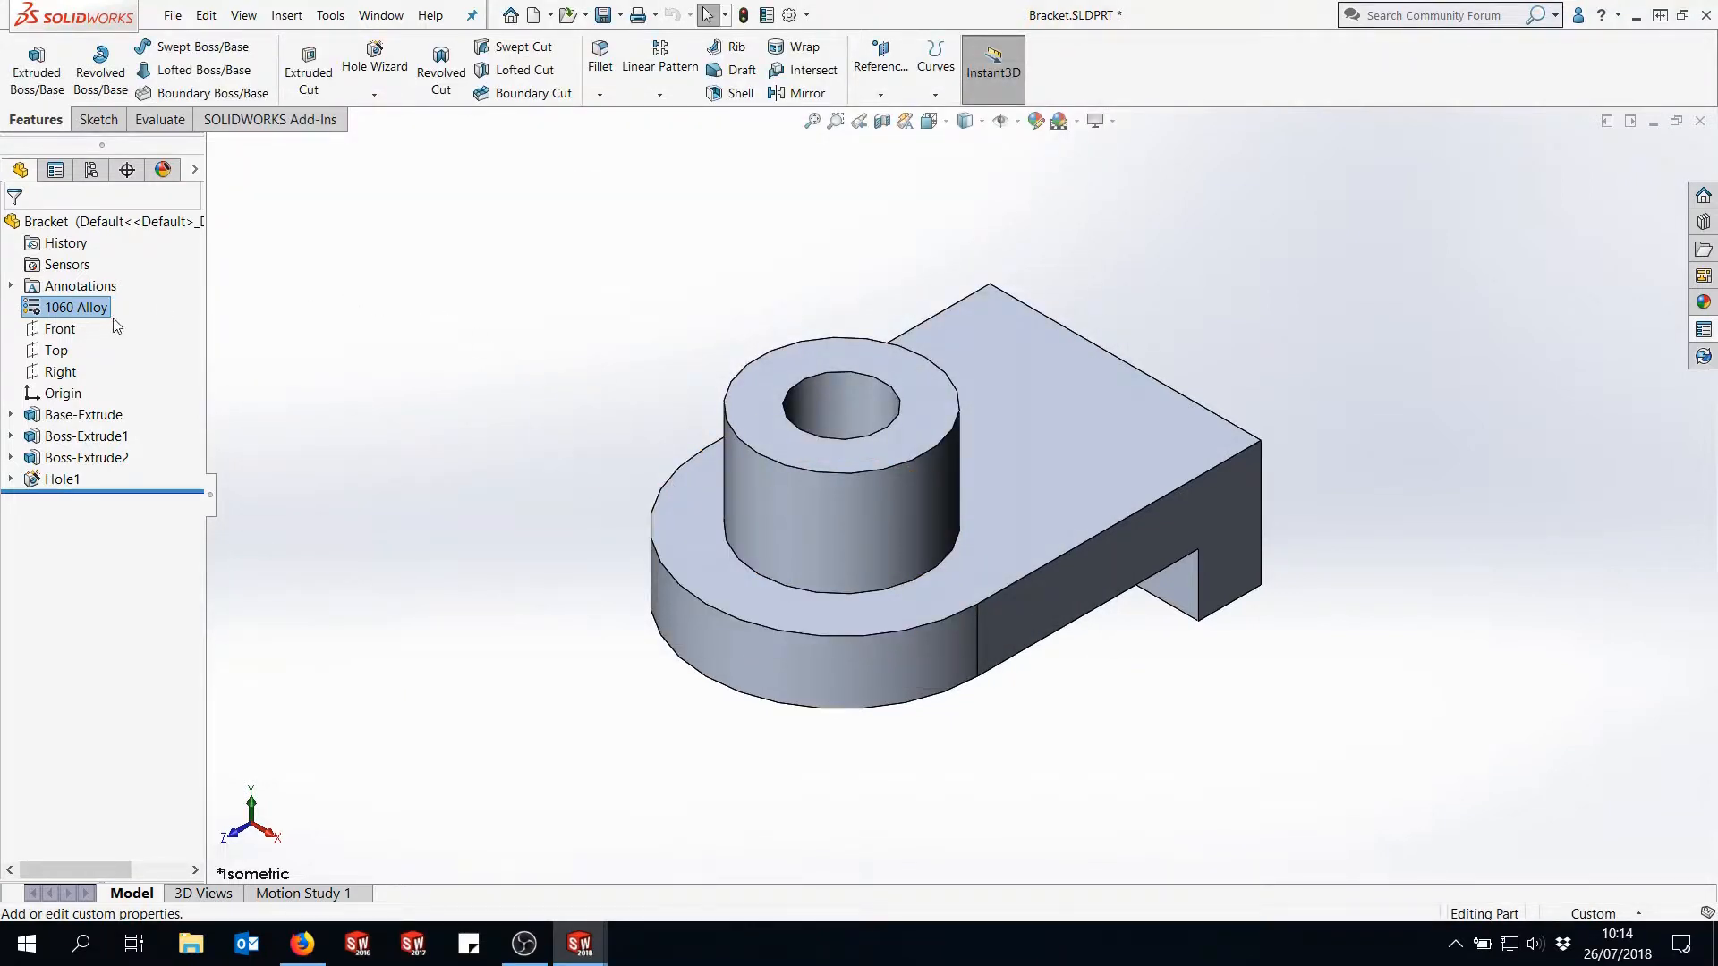
- Evaluate the Bracket part's mass properties and compare the mass with the weight field in the drawing's title block
right_click(92, 314)
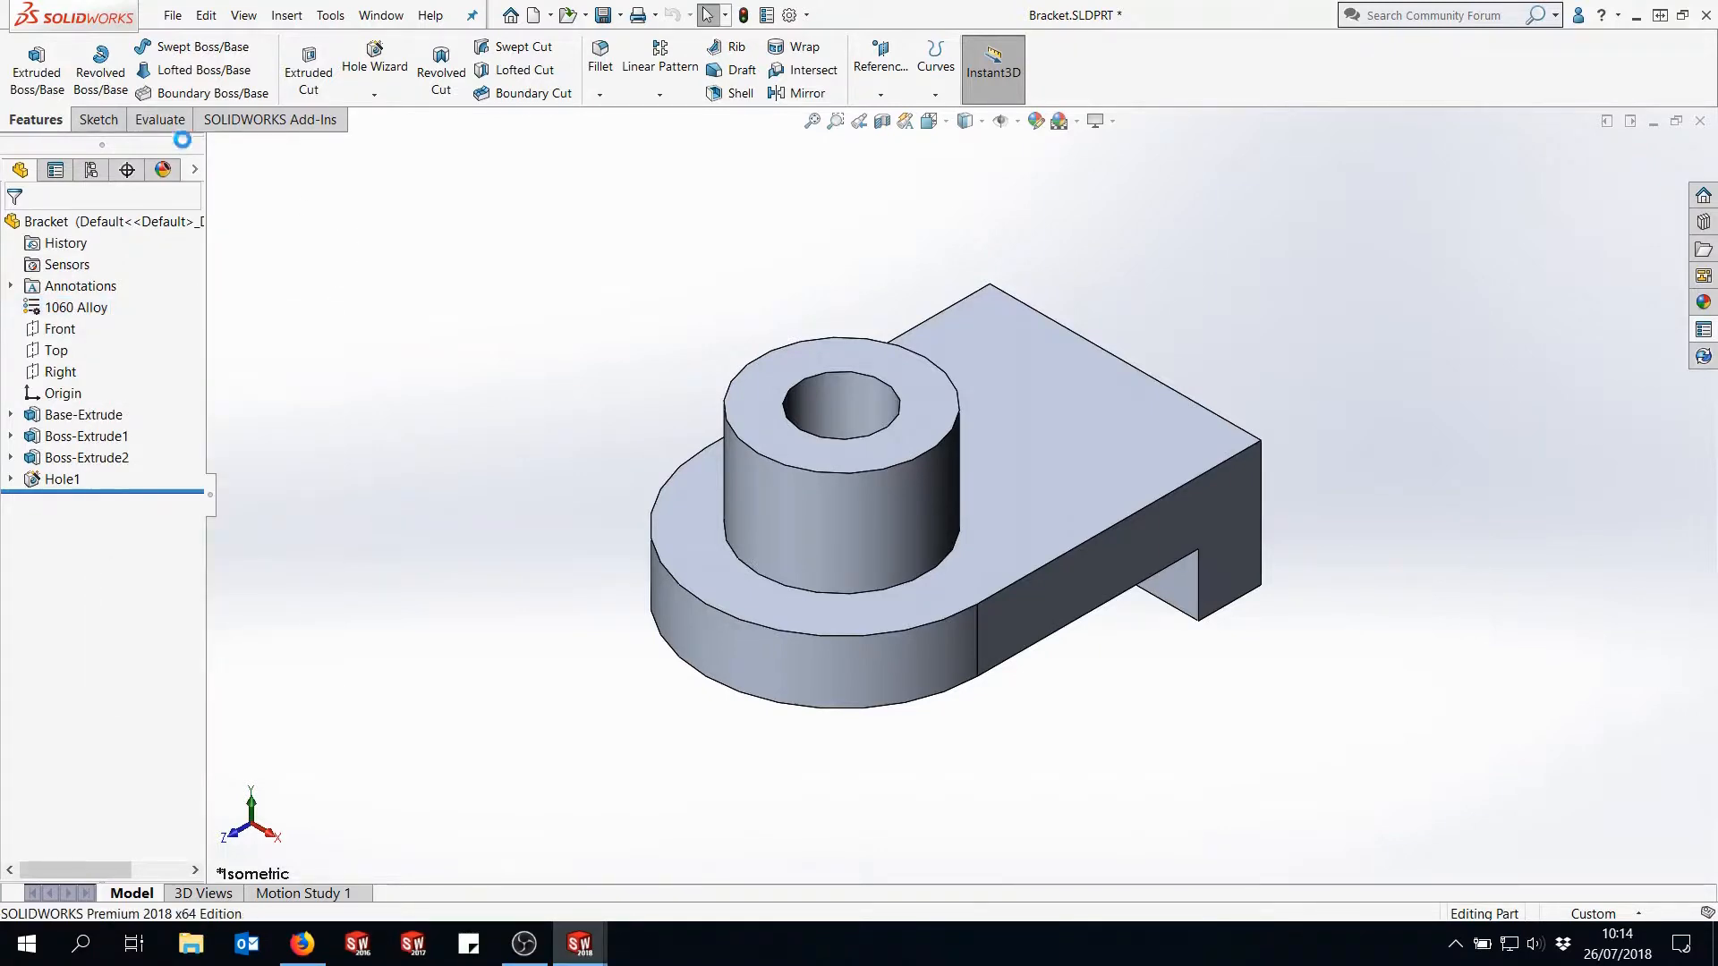
click(160, 119)
click(178, 70)
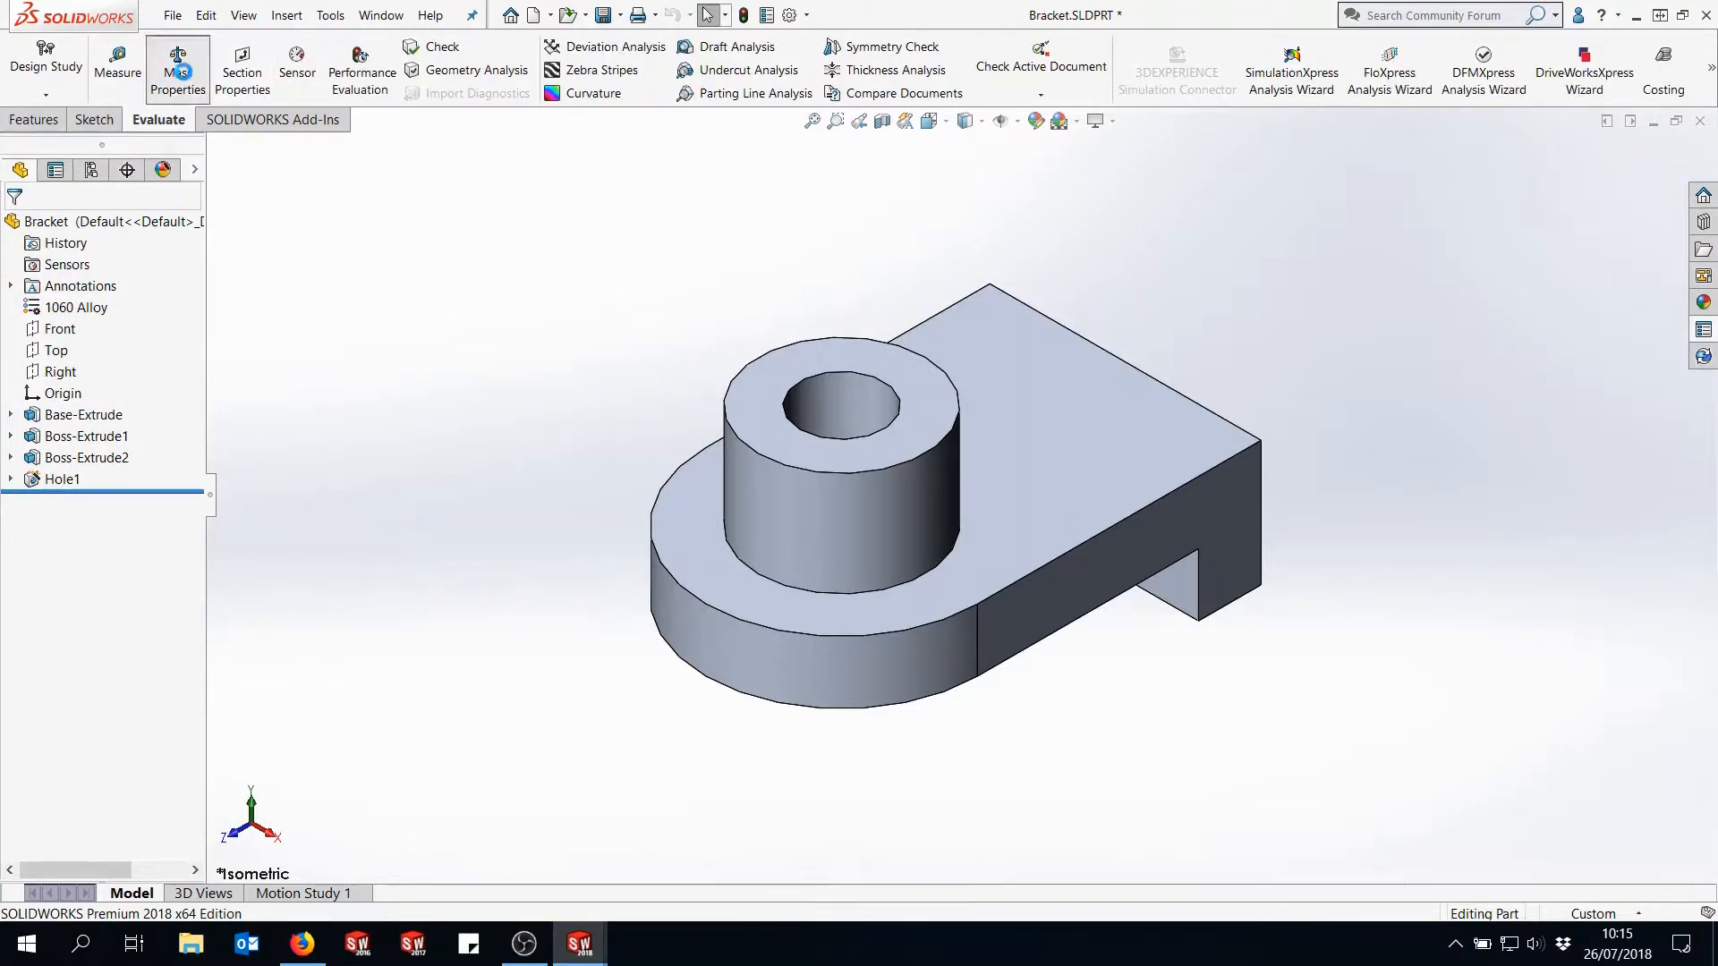
drag(325, 380, 219, 381)
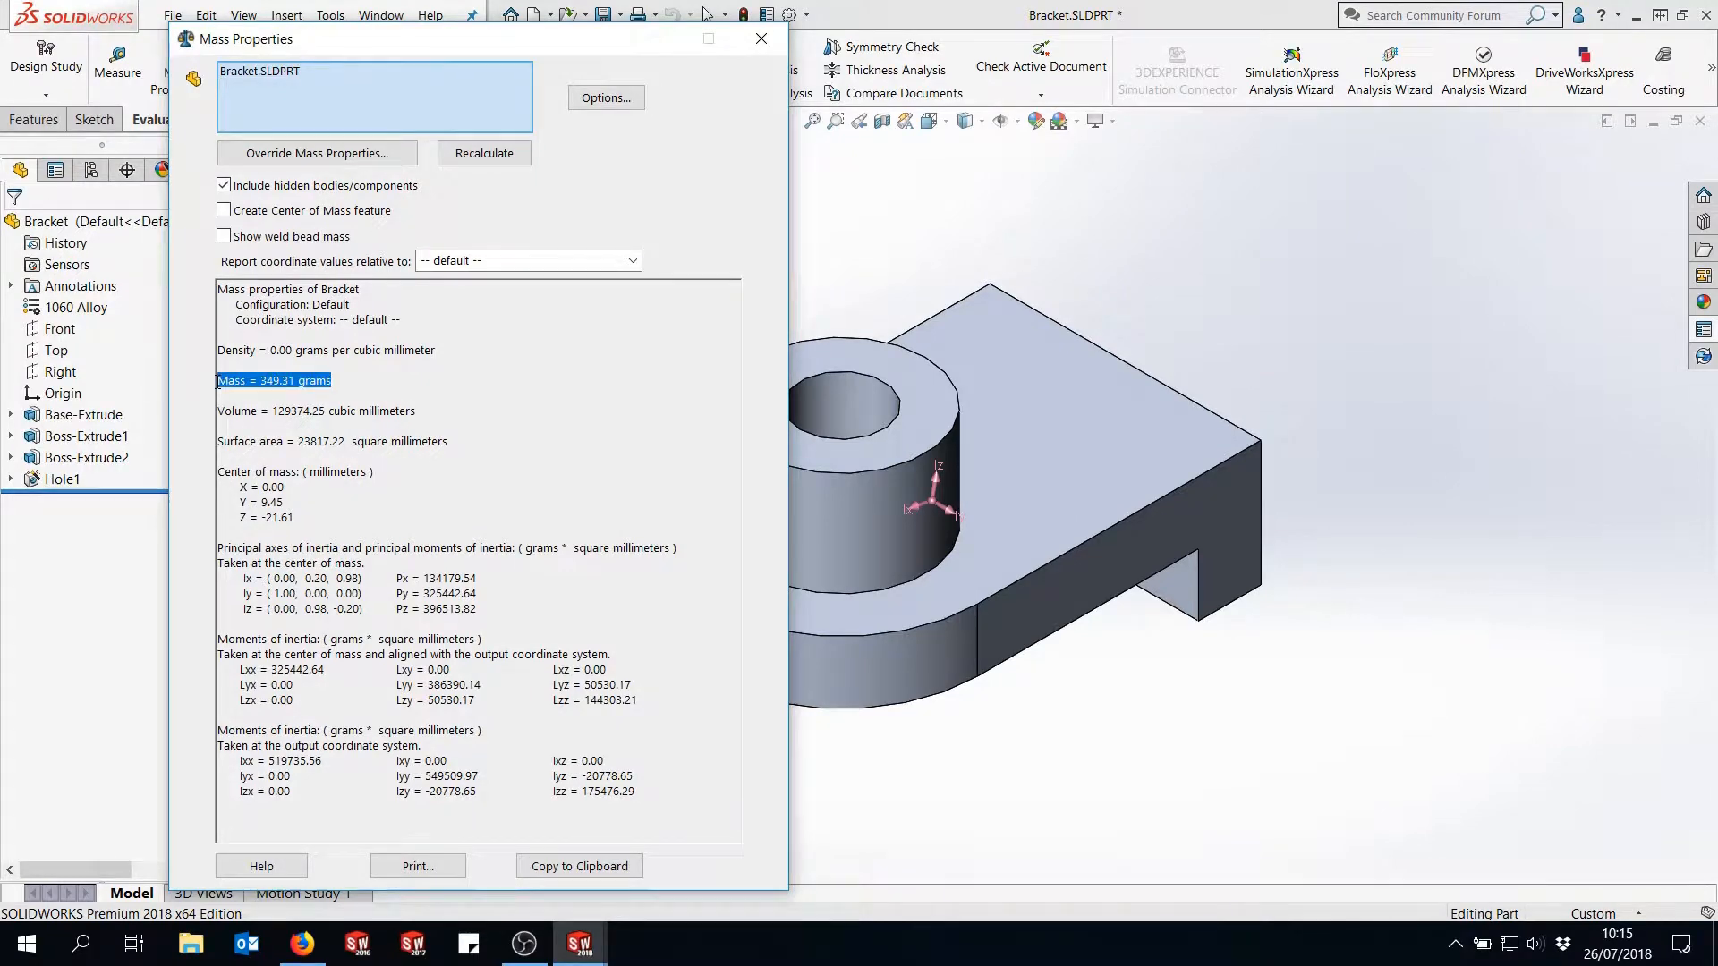
click(762, 39)
mouse_move(580, 945)
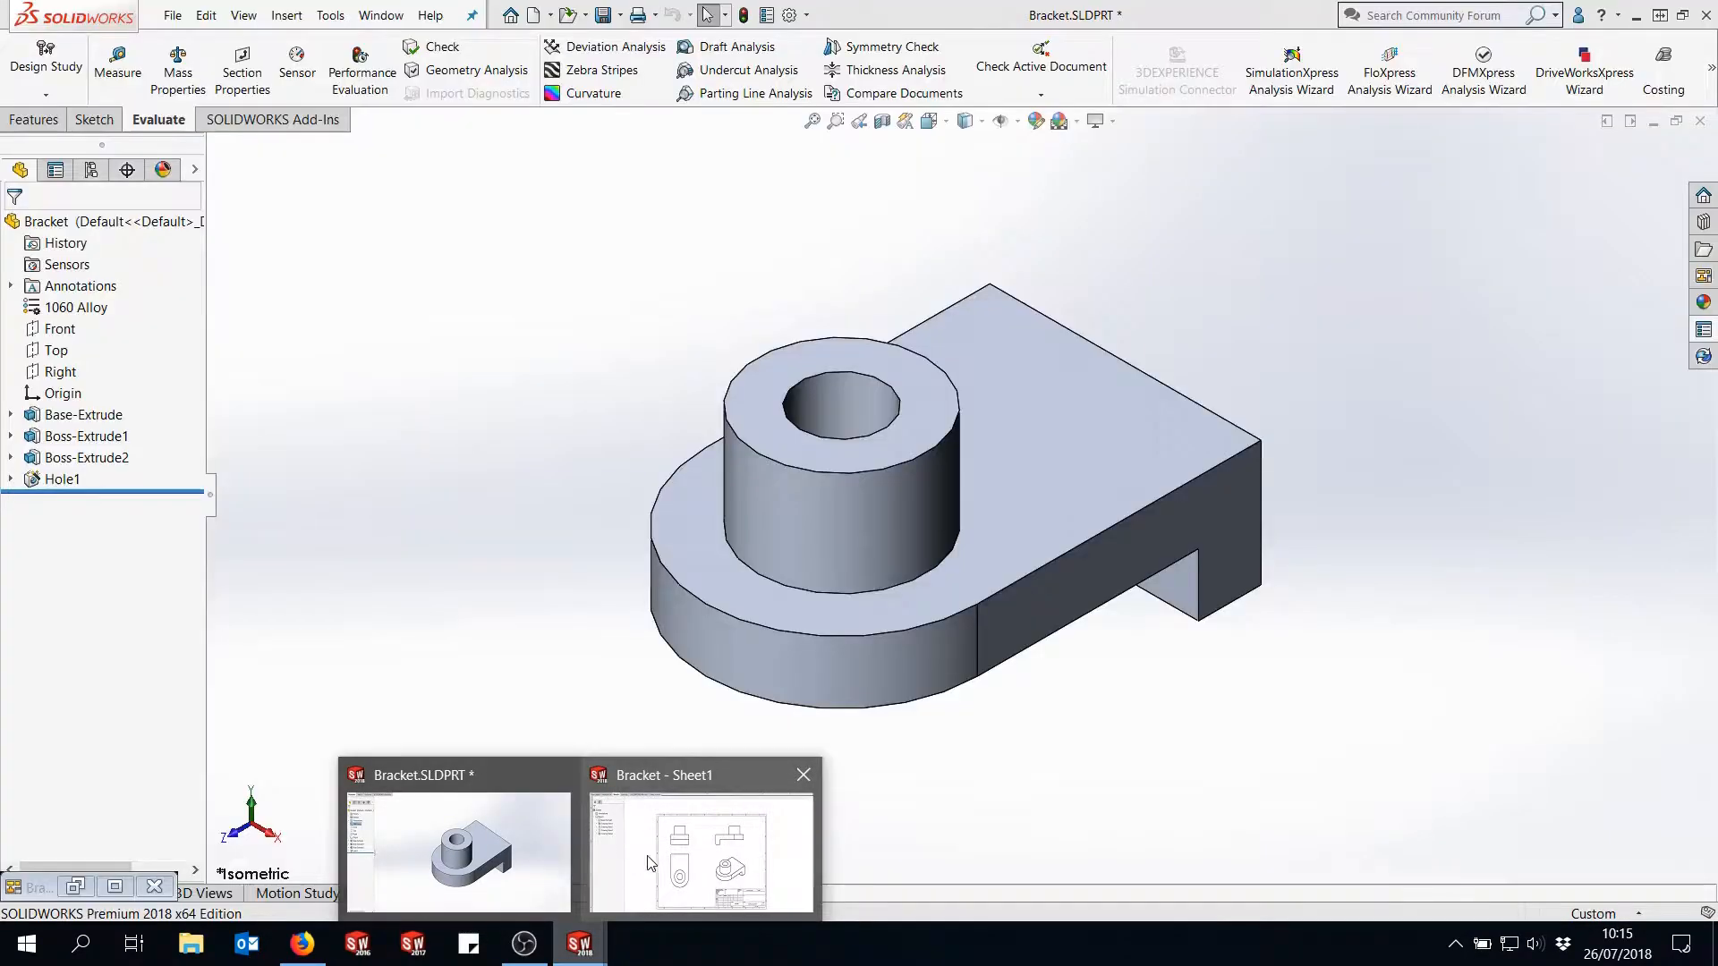
click(650, 860)
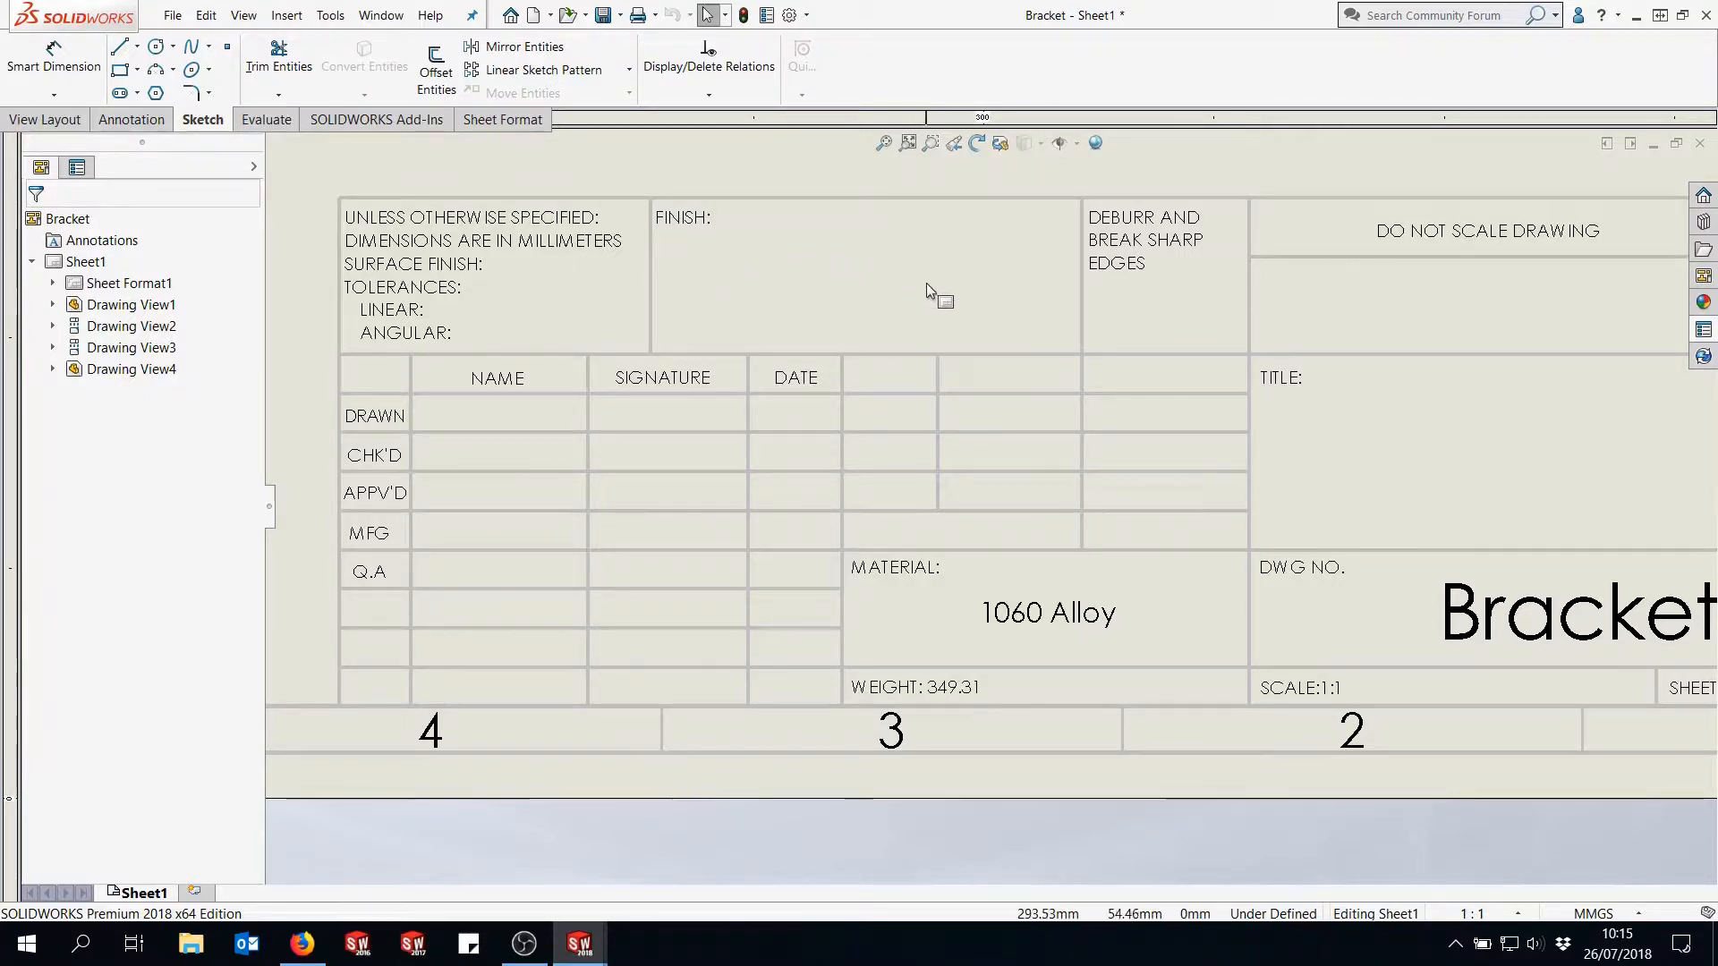
- Return to the Bracket part, add a Finish custom property with the value Sandblasted, and accept the file properties
mouse_move(591, 951)
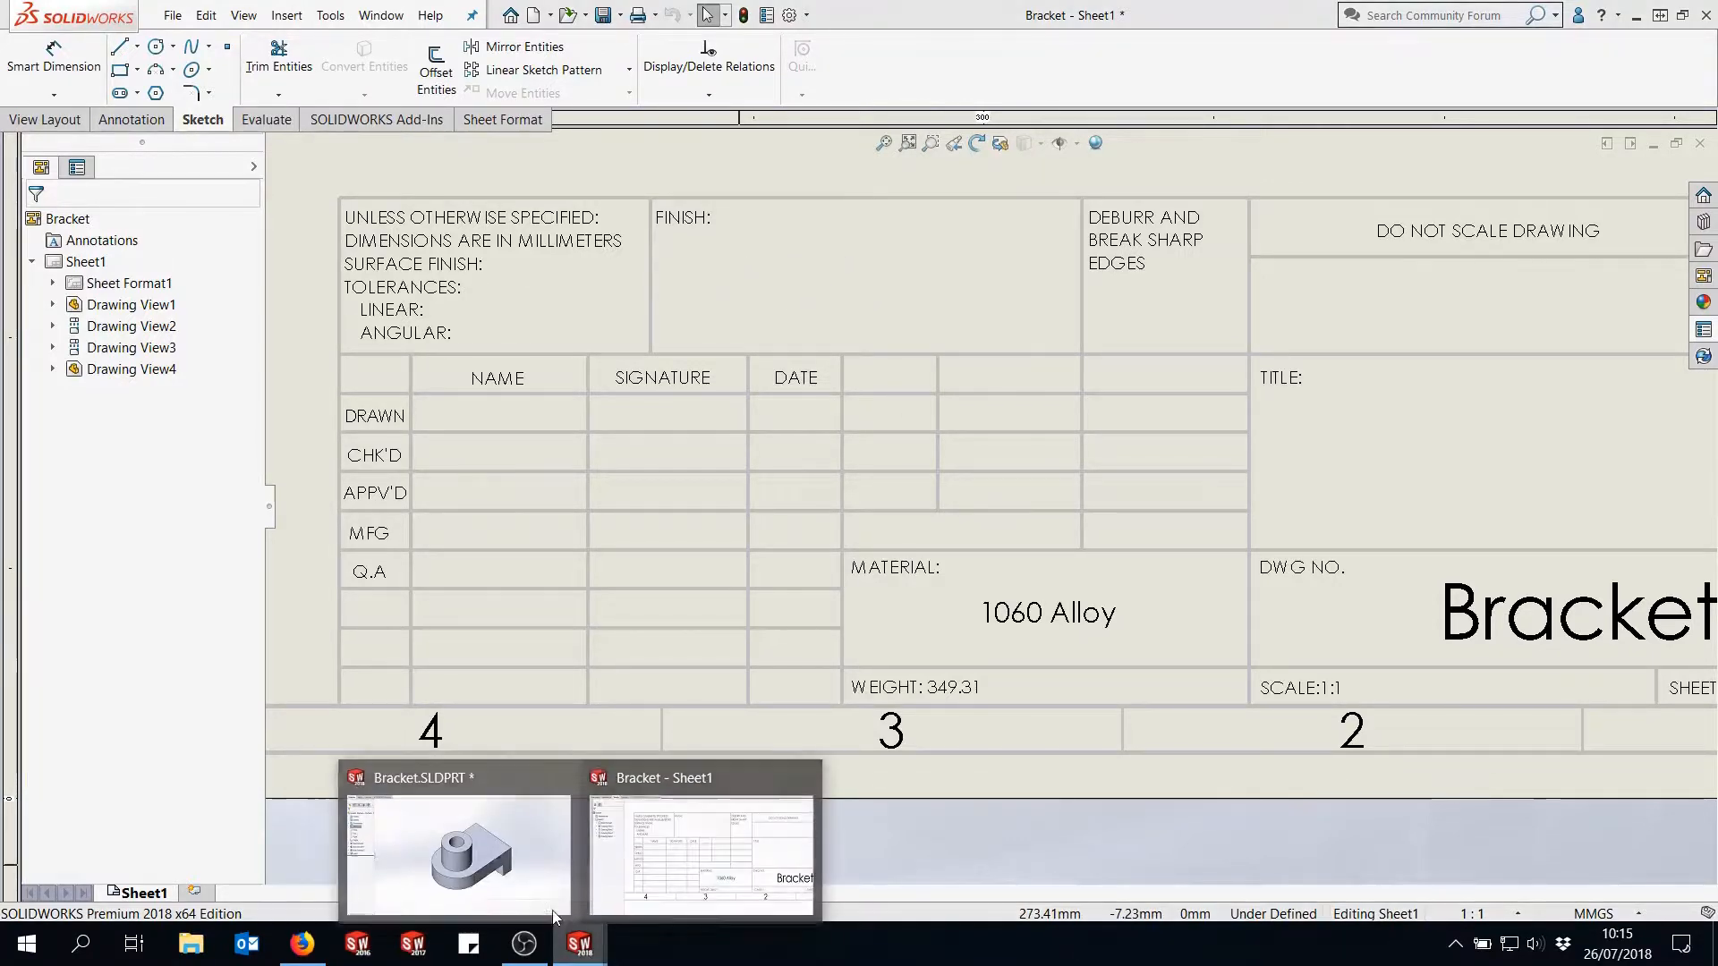
click(488, 864)
click(174, 17)
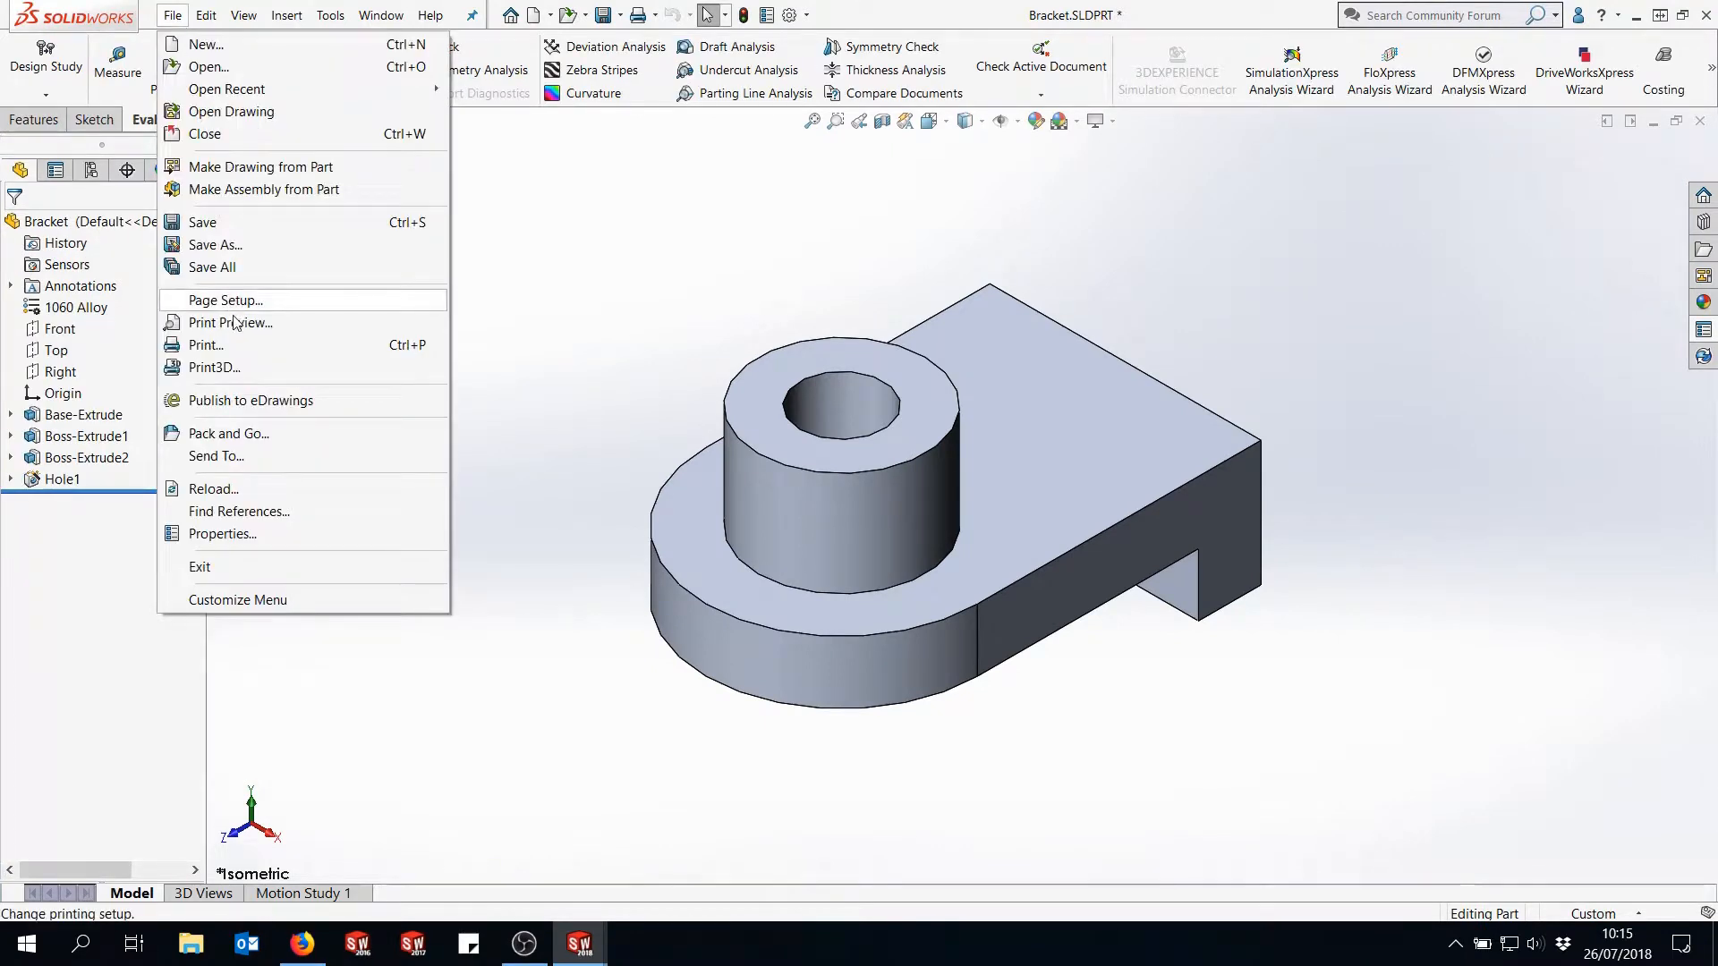
click(223, 534)
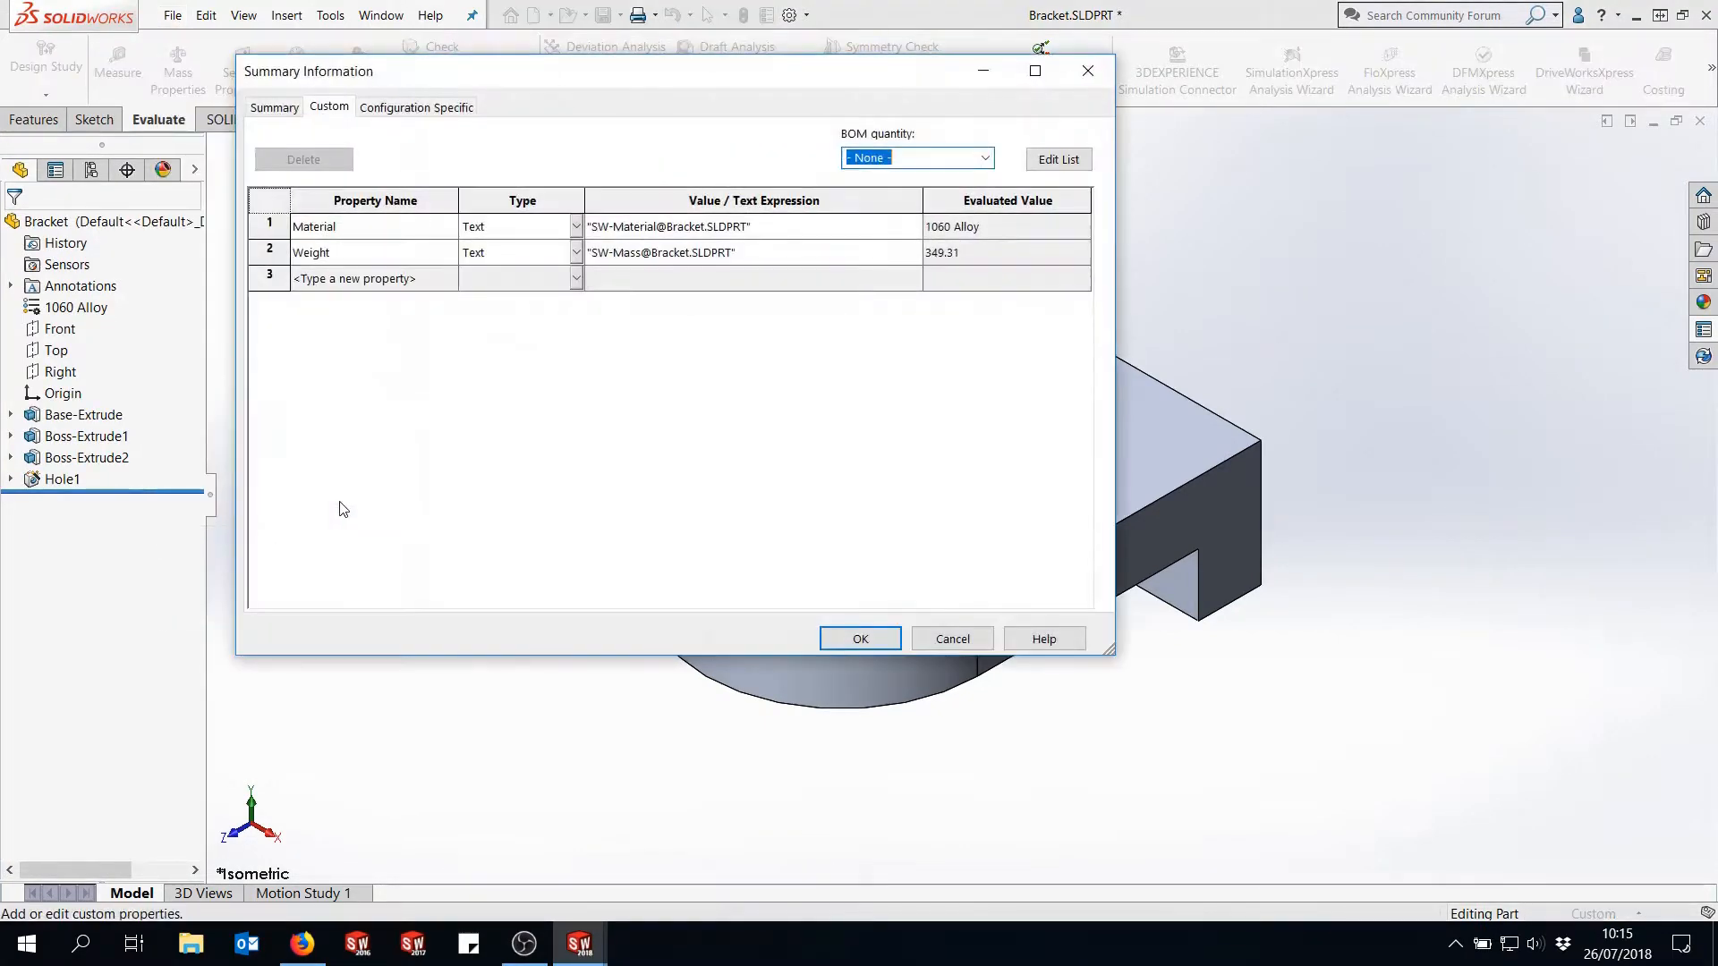
click(400, 281)
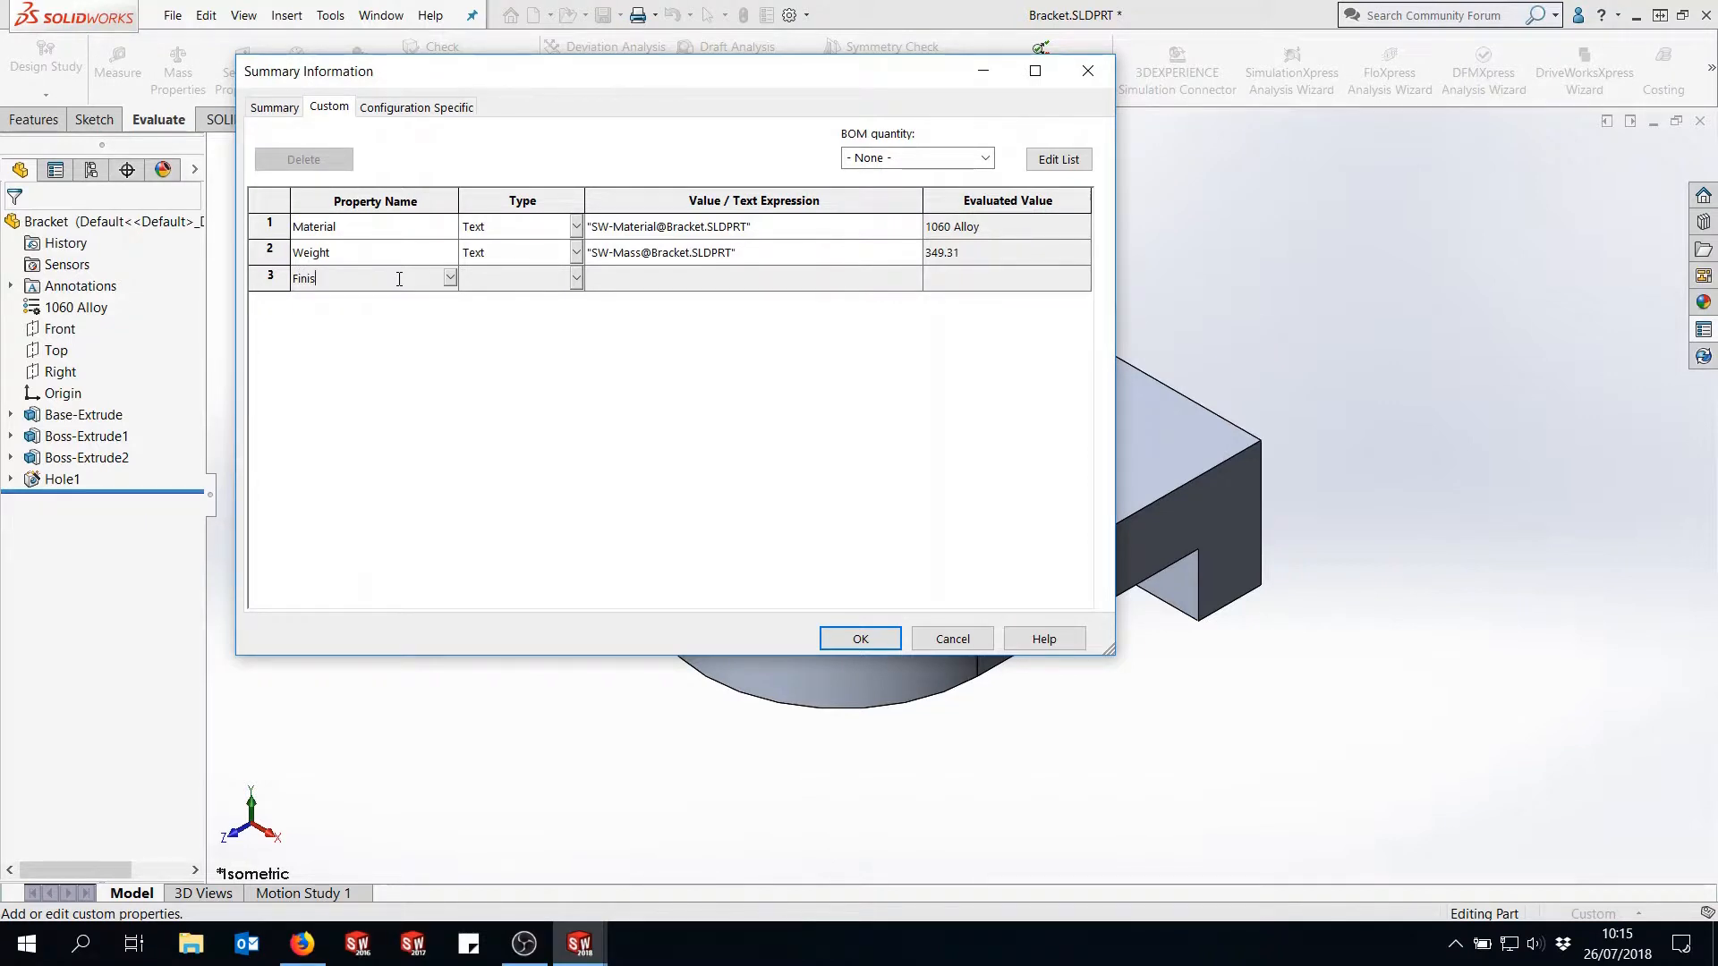
click(663, 279)
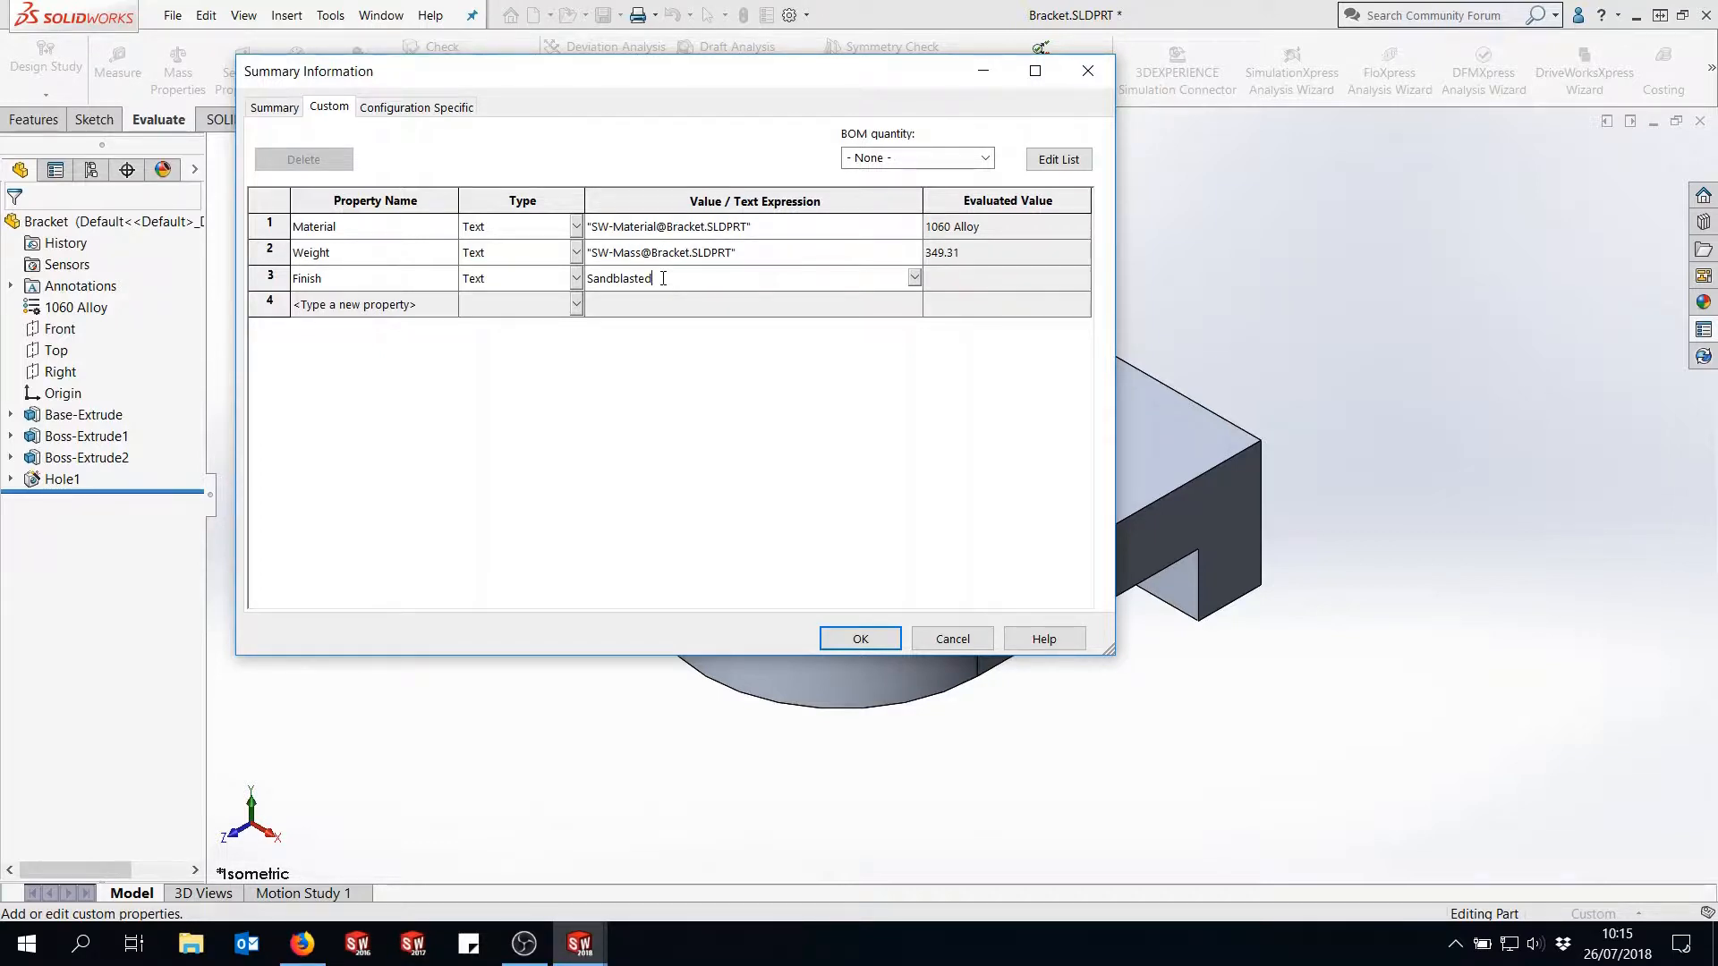
click(859, 639)
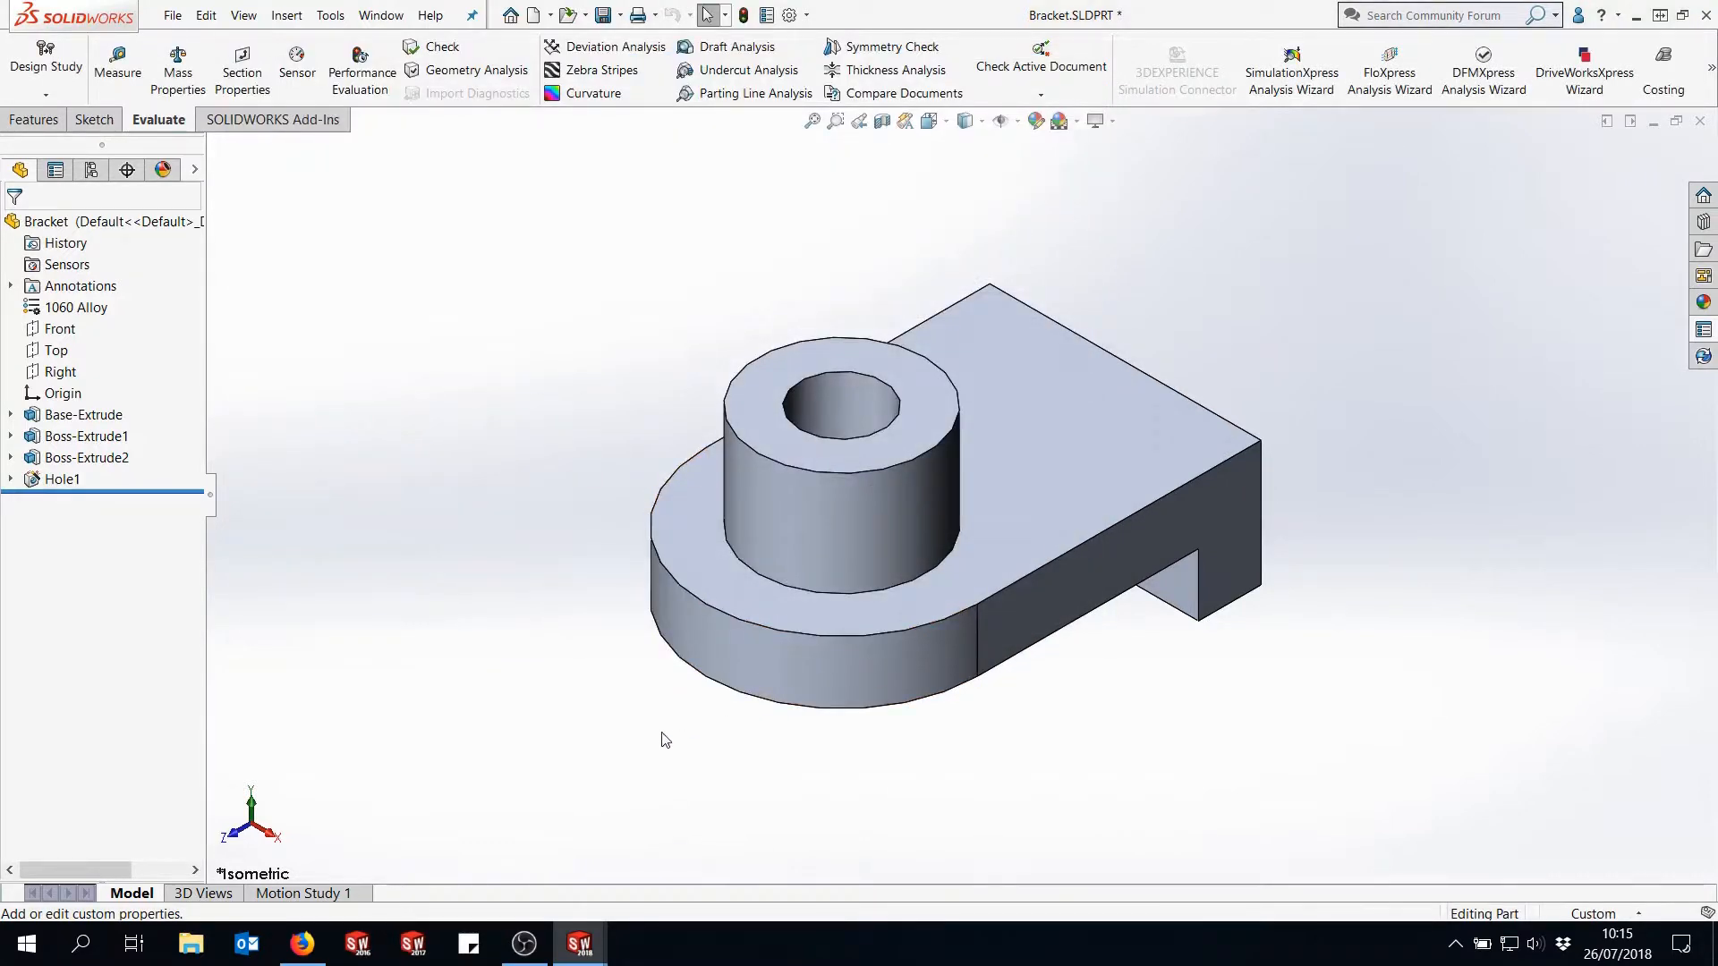
- Switch to the Bracket drawing and check the finish field in its title block
mouse_move(580, 947)
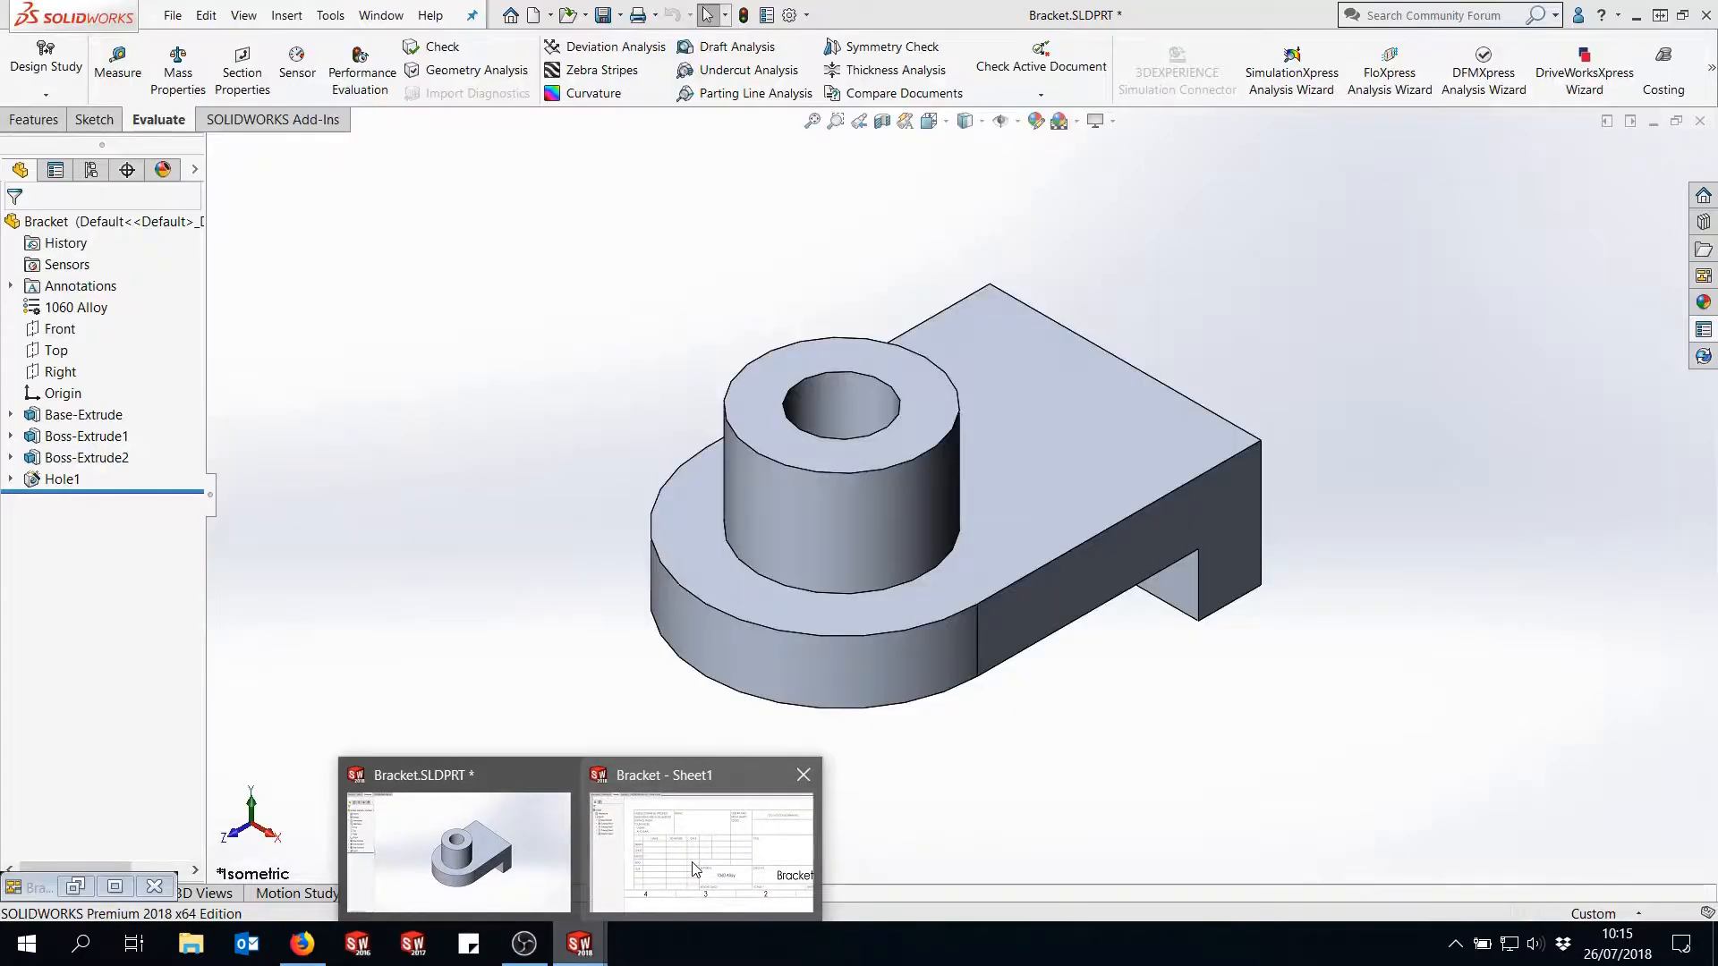
click(694, 870)
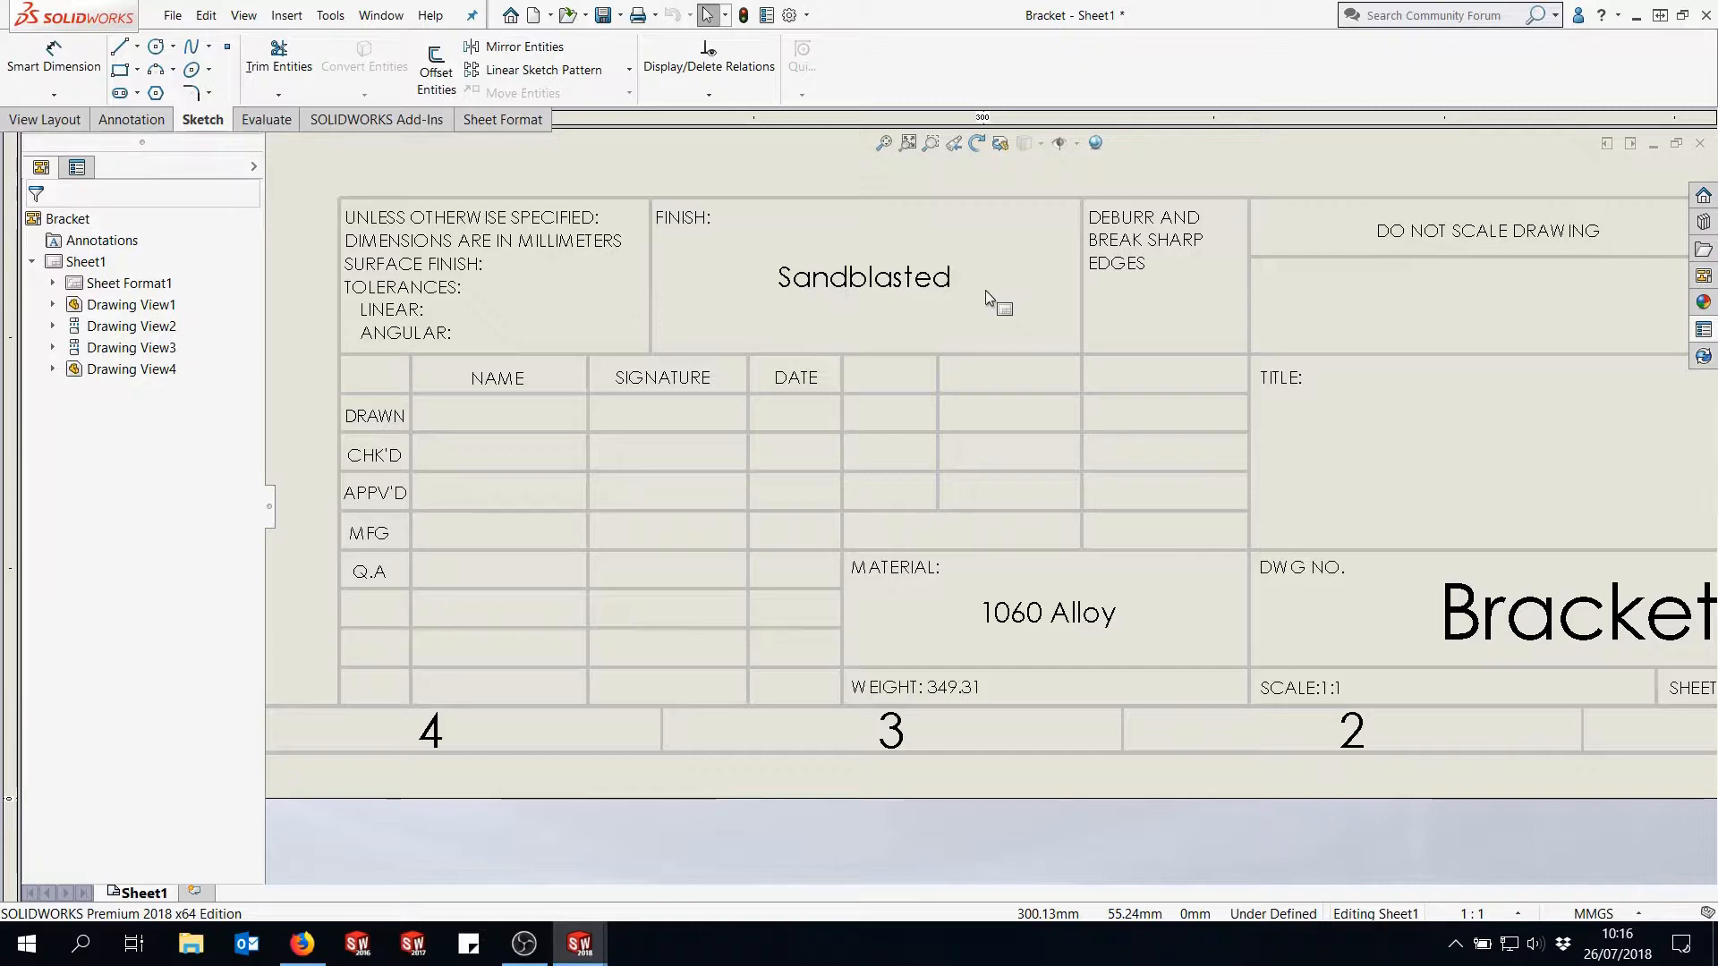
scroll(994, 300, up, 5)
scroll(1038, 320, up, 2)
scroll(981, 265, down, 2)
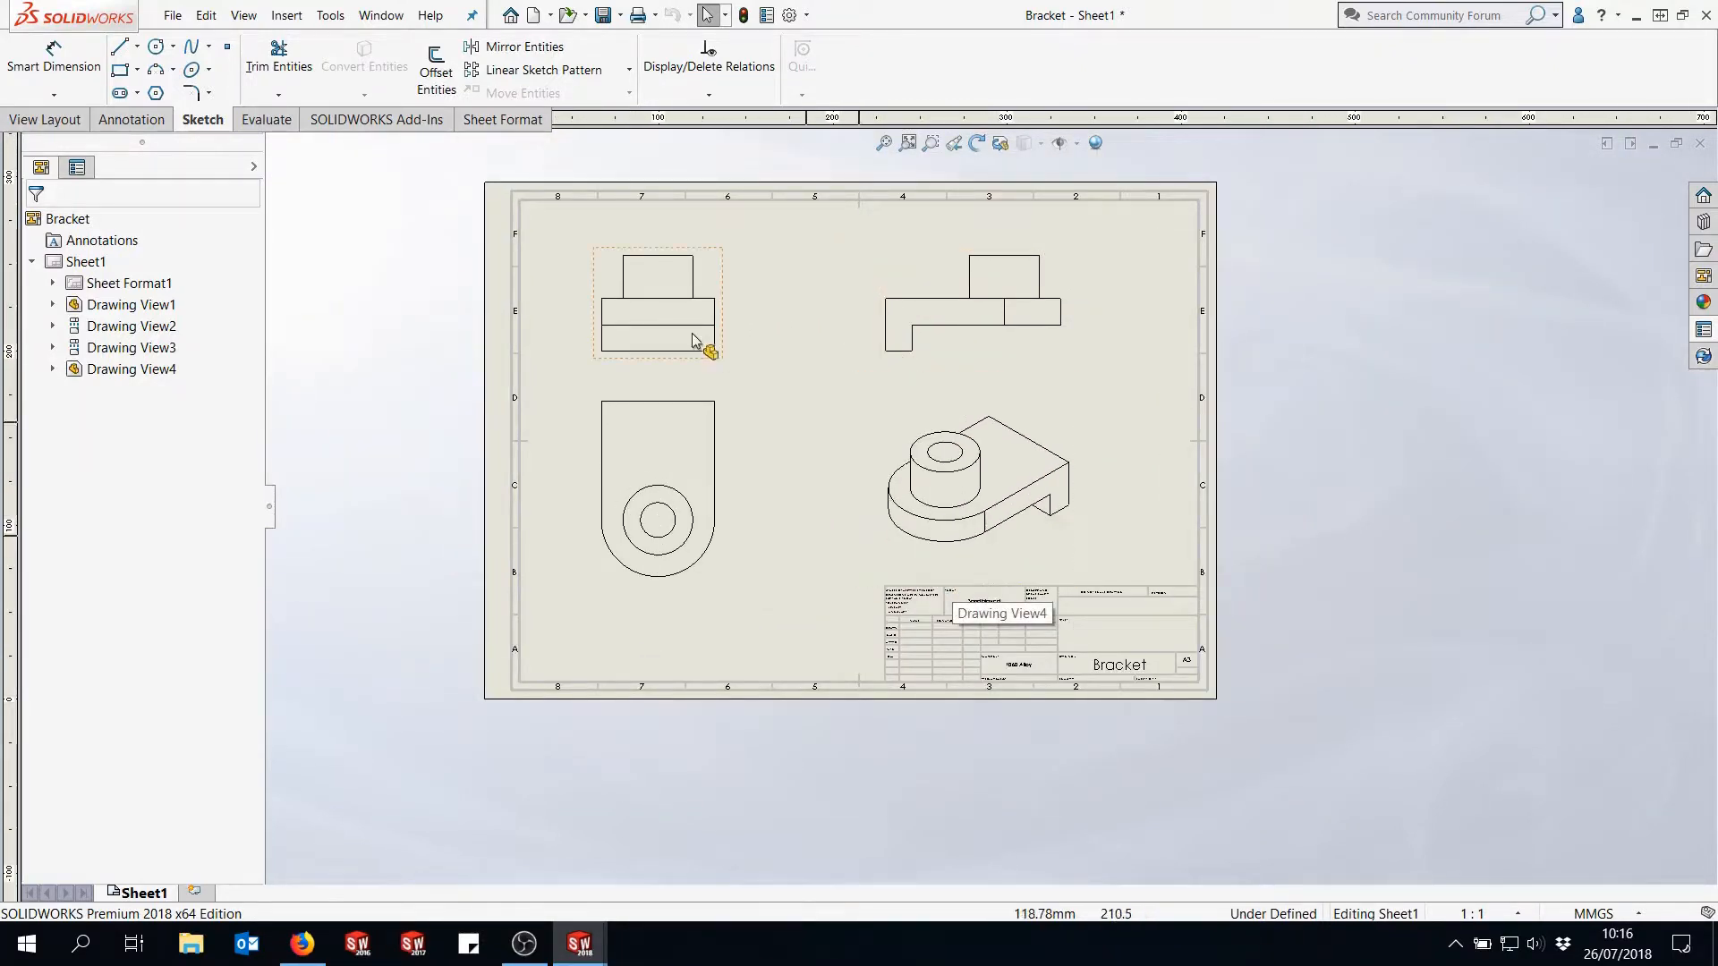
- Place a note reading "material: 1060 Alloy" on the sheet, in the empty area beside the title block
click(125, 125)
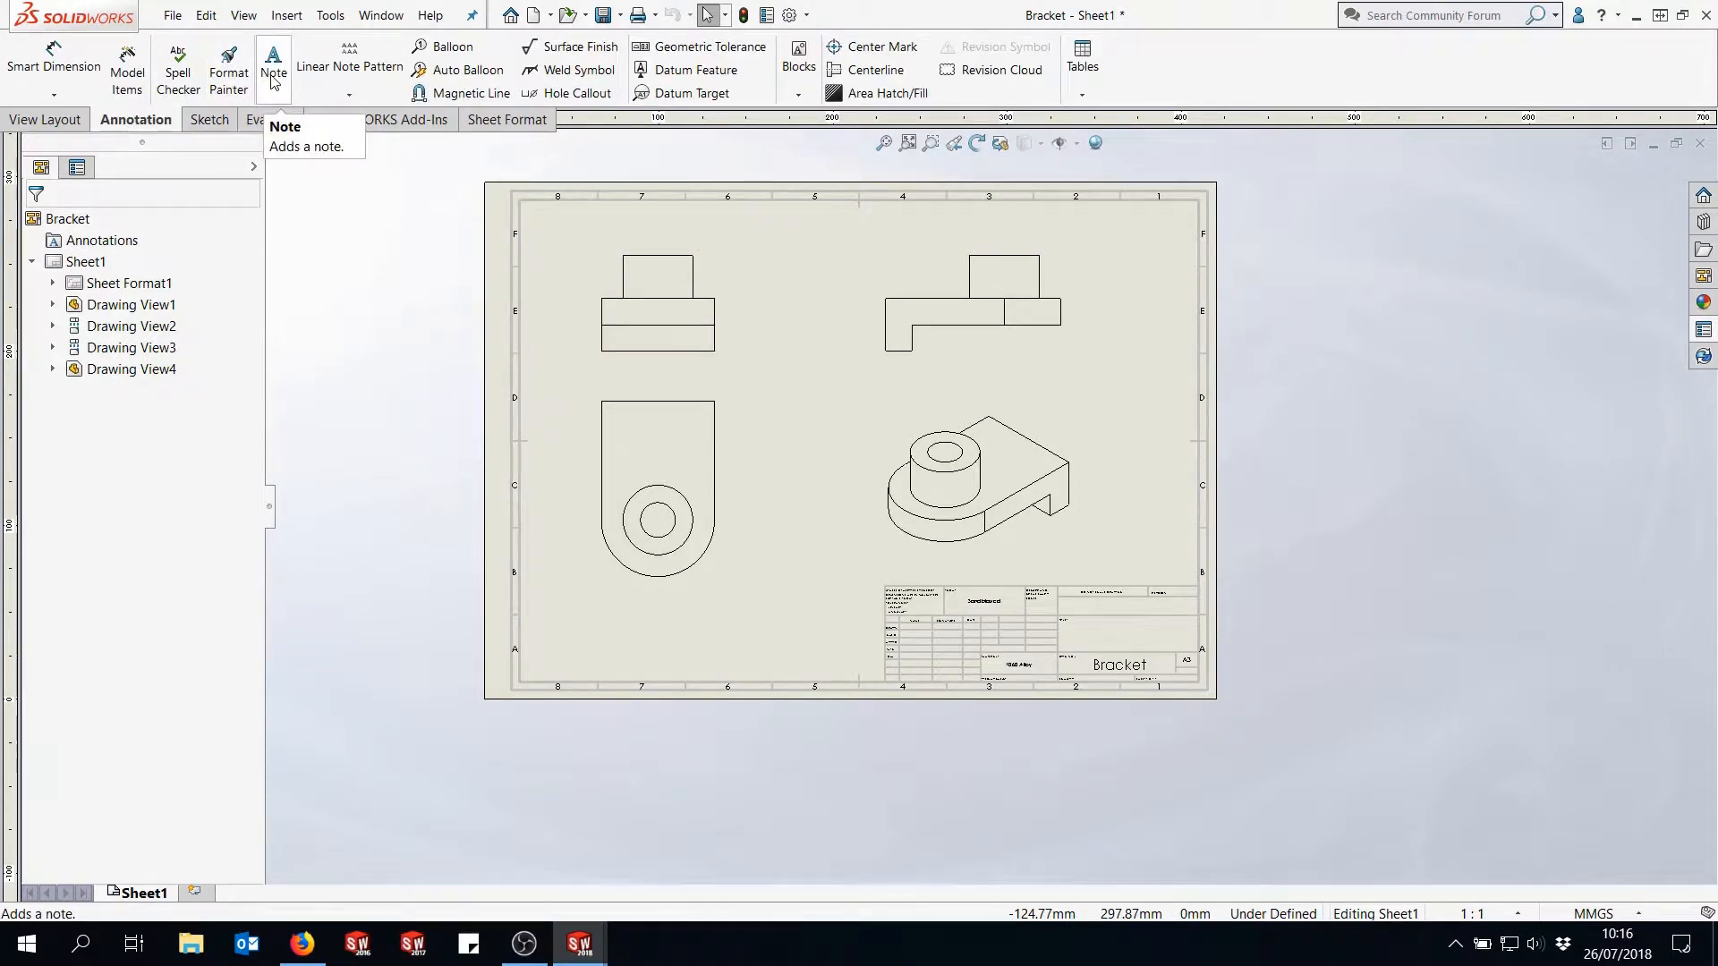
scroll(1047, 617, down, 3)
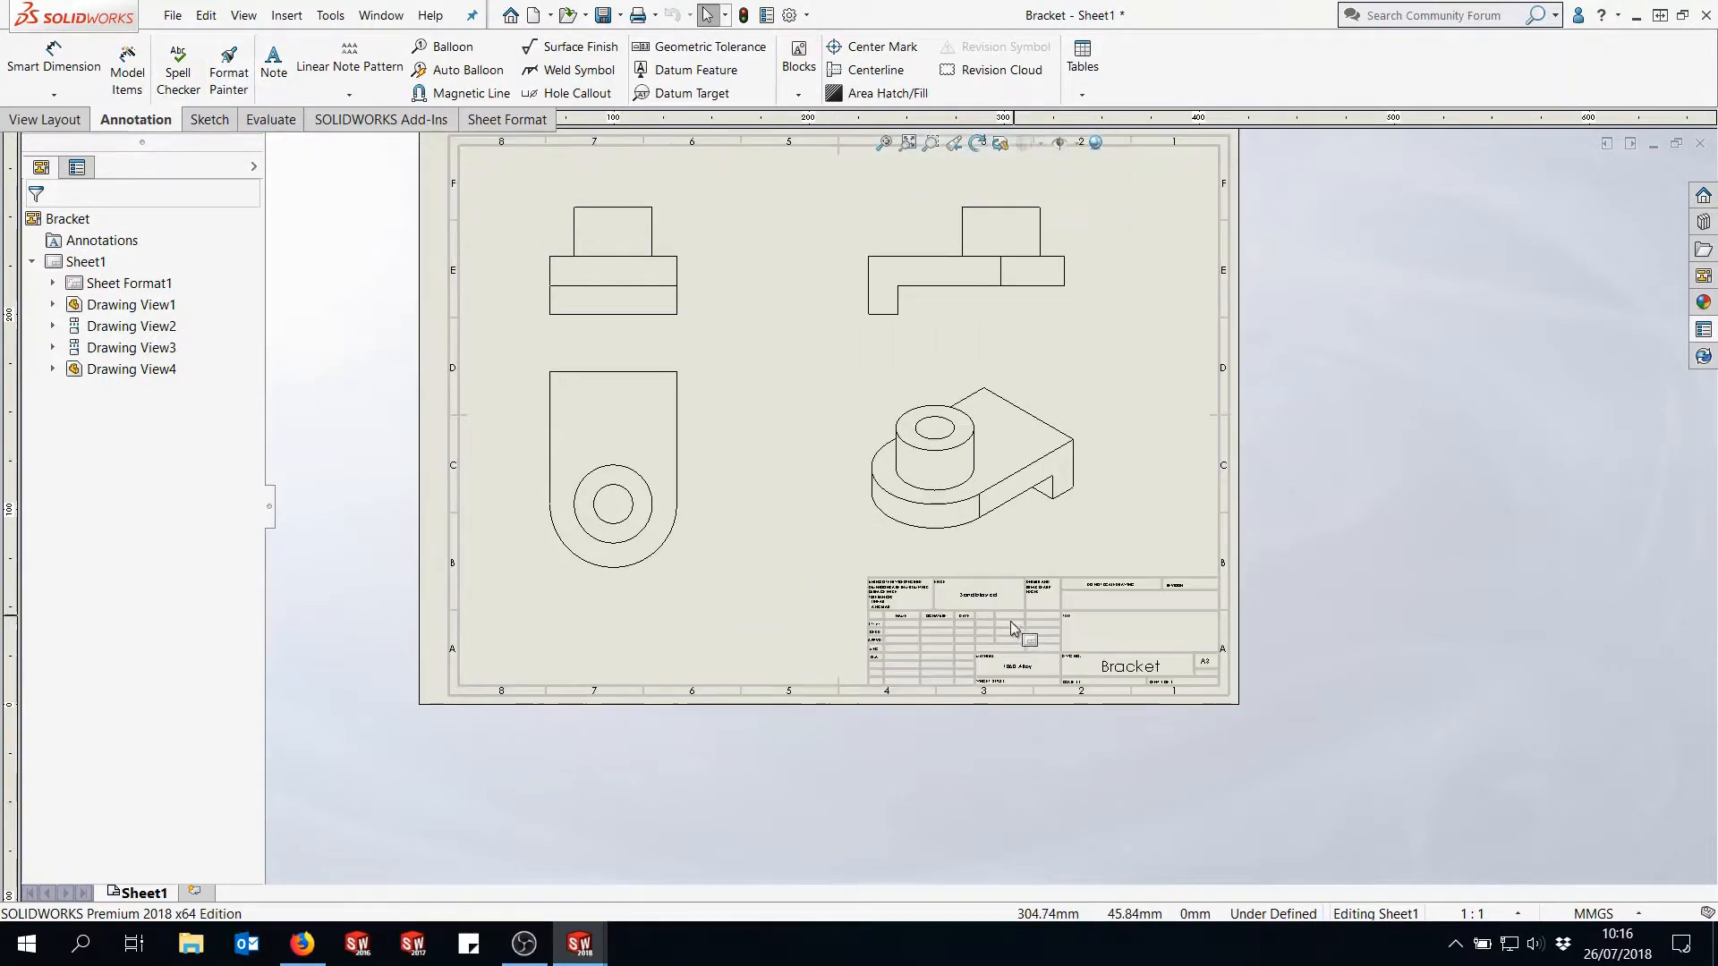
click(274, 64)
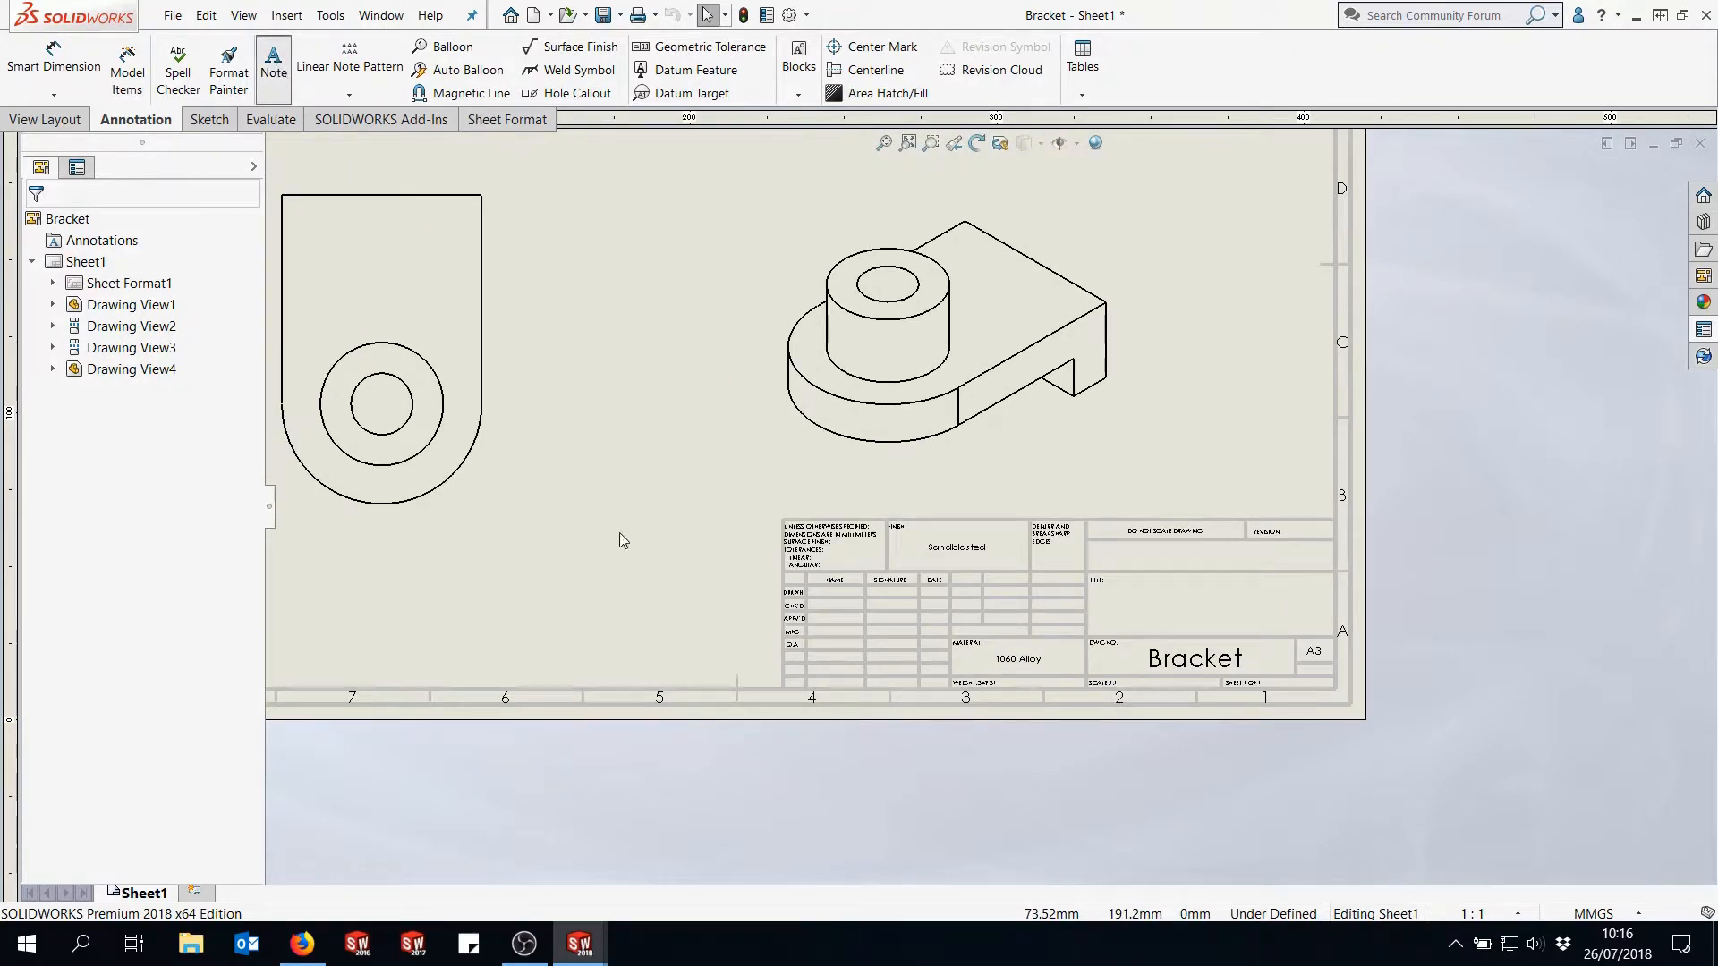
click(581, 490)
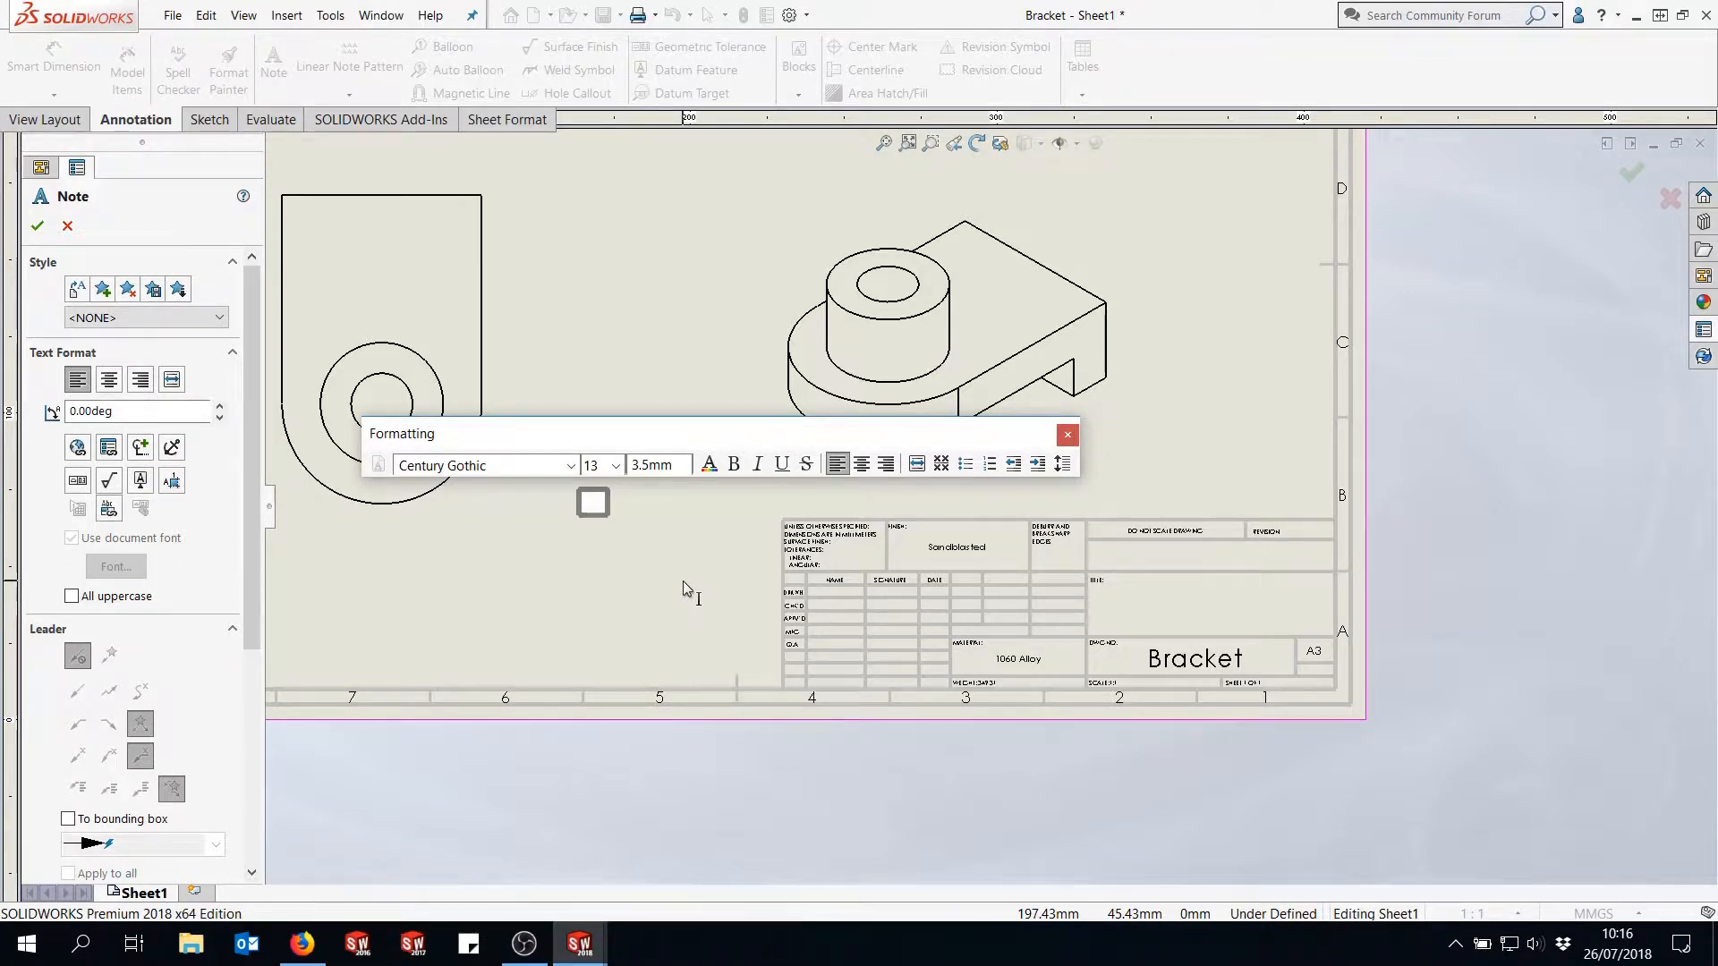
text(material)
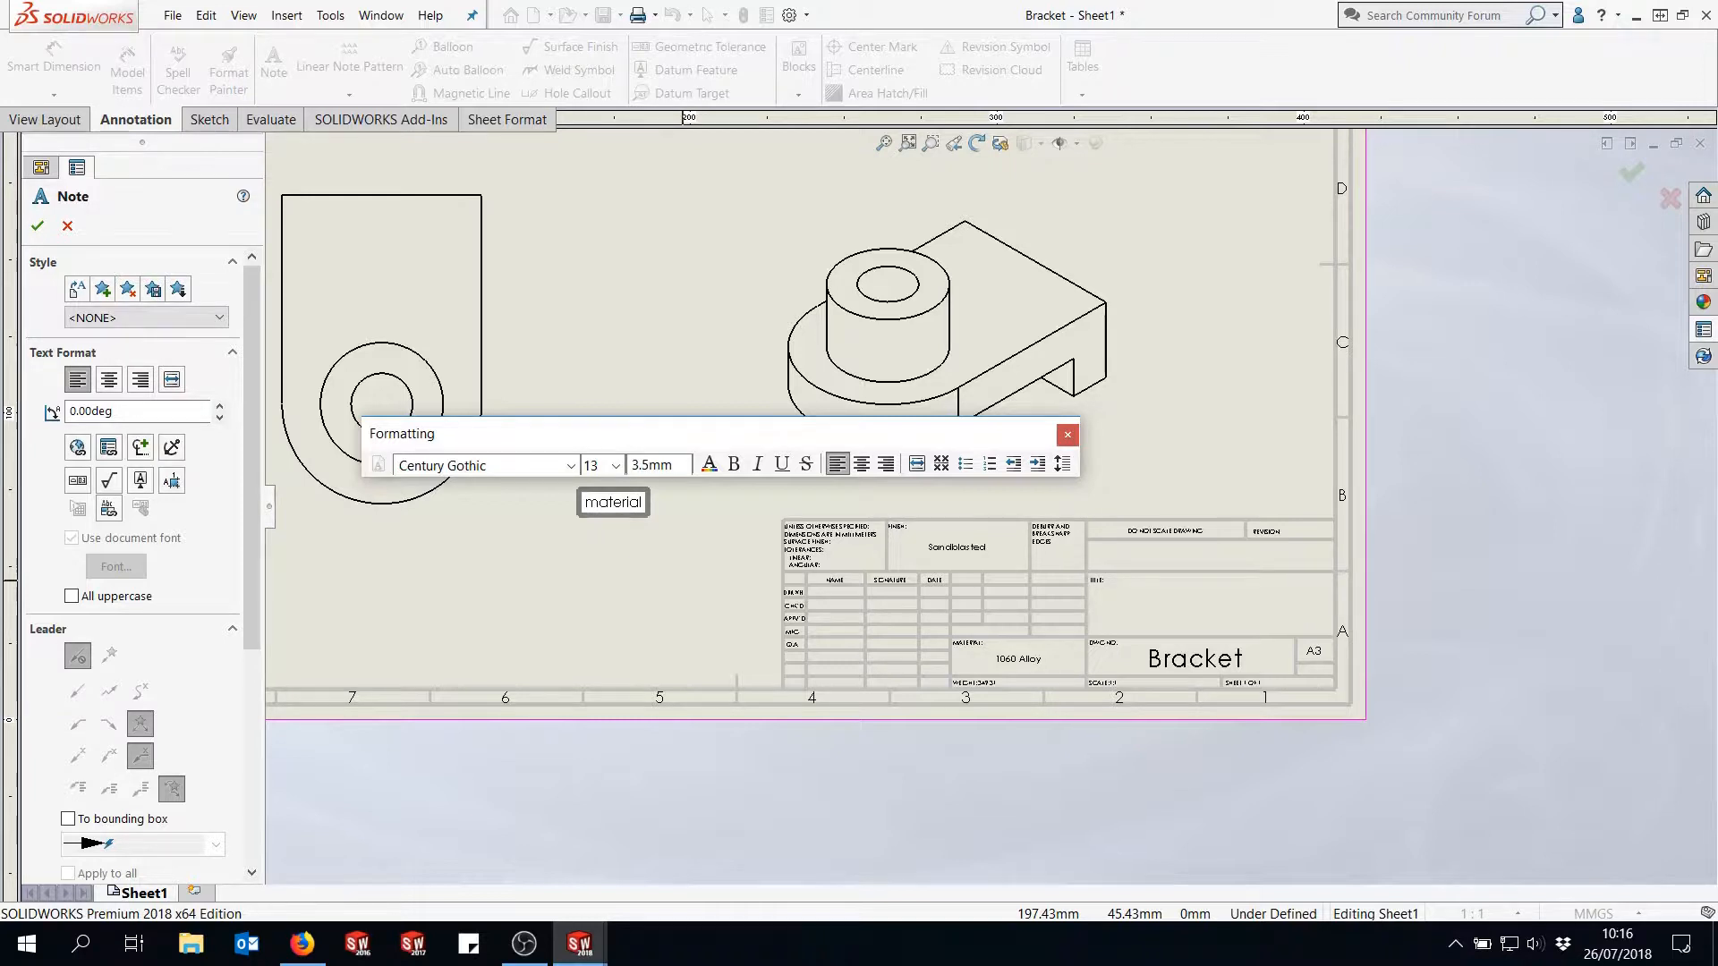
text(: 1060 Alloy)
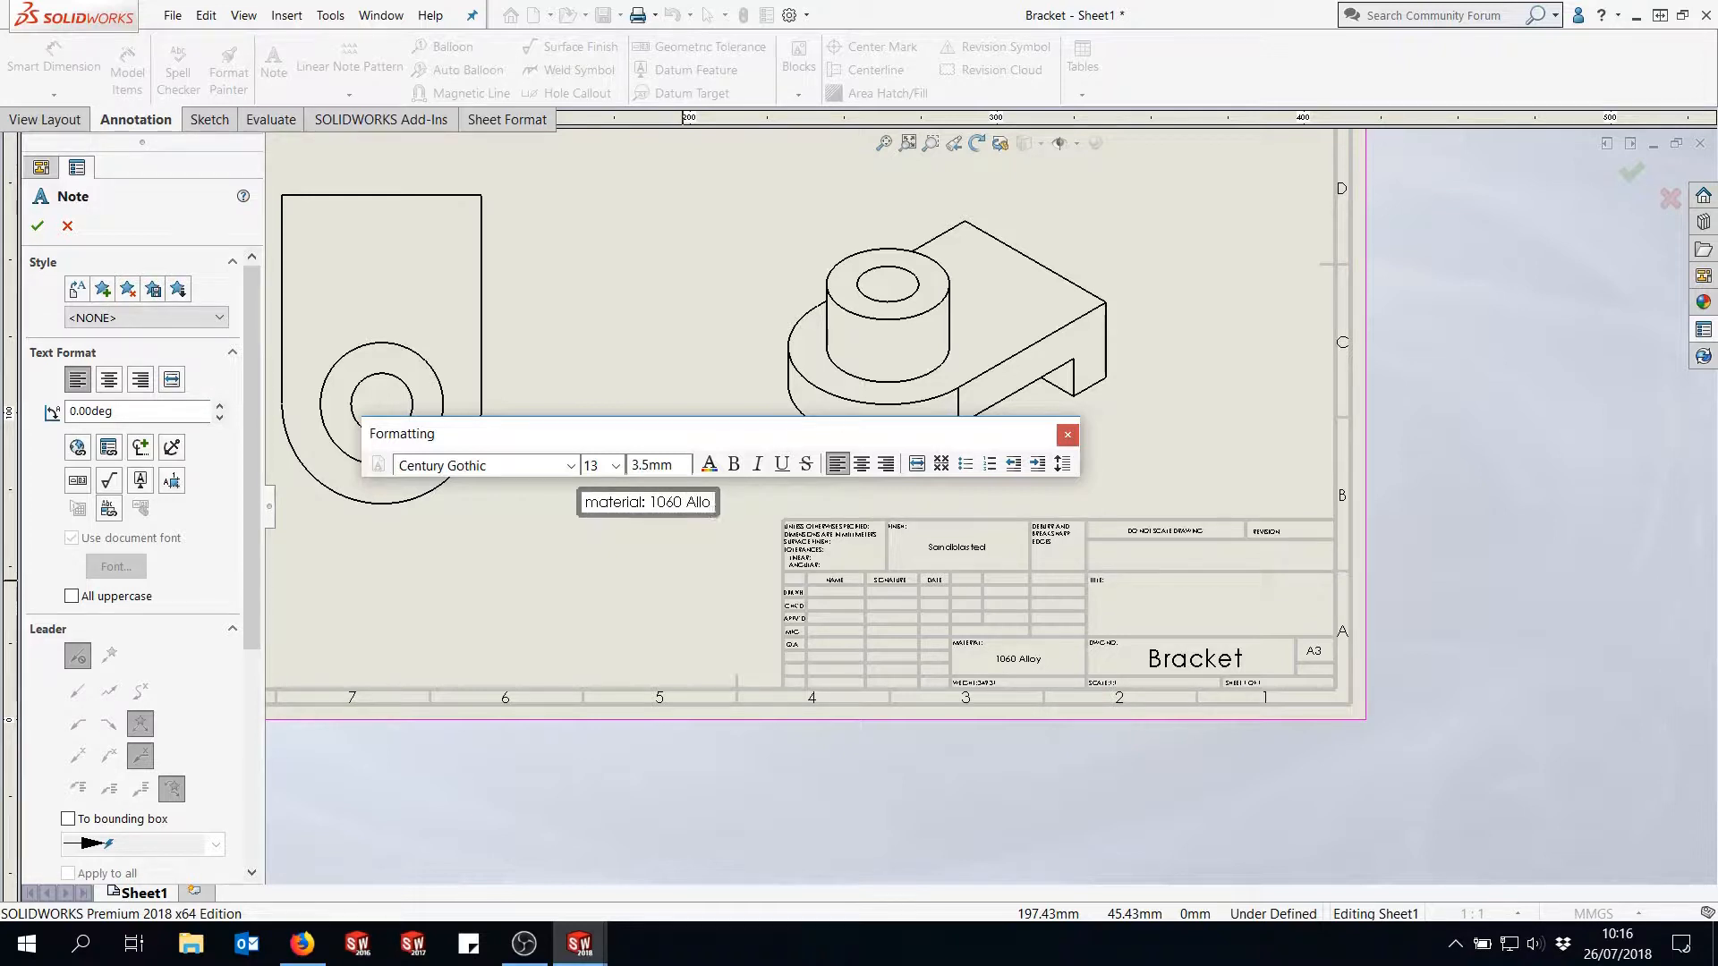
- Replace the note's fixed material name with the linked expression $PRPSHEET:"Material" and finish the note
key(BackSpace)
key(BackSpace)
key(BackSpace)
key(BackSpace)
key(BackSpace)
key(BackSpace)
key(BackSpace)
key(BackSpace)
key(BackSpace)
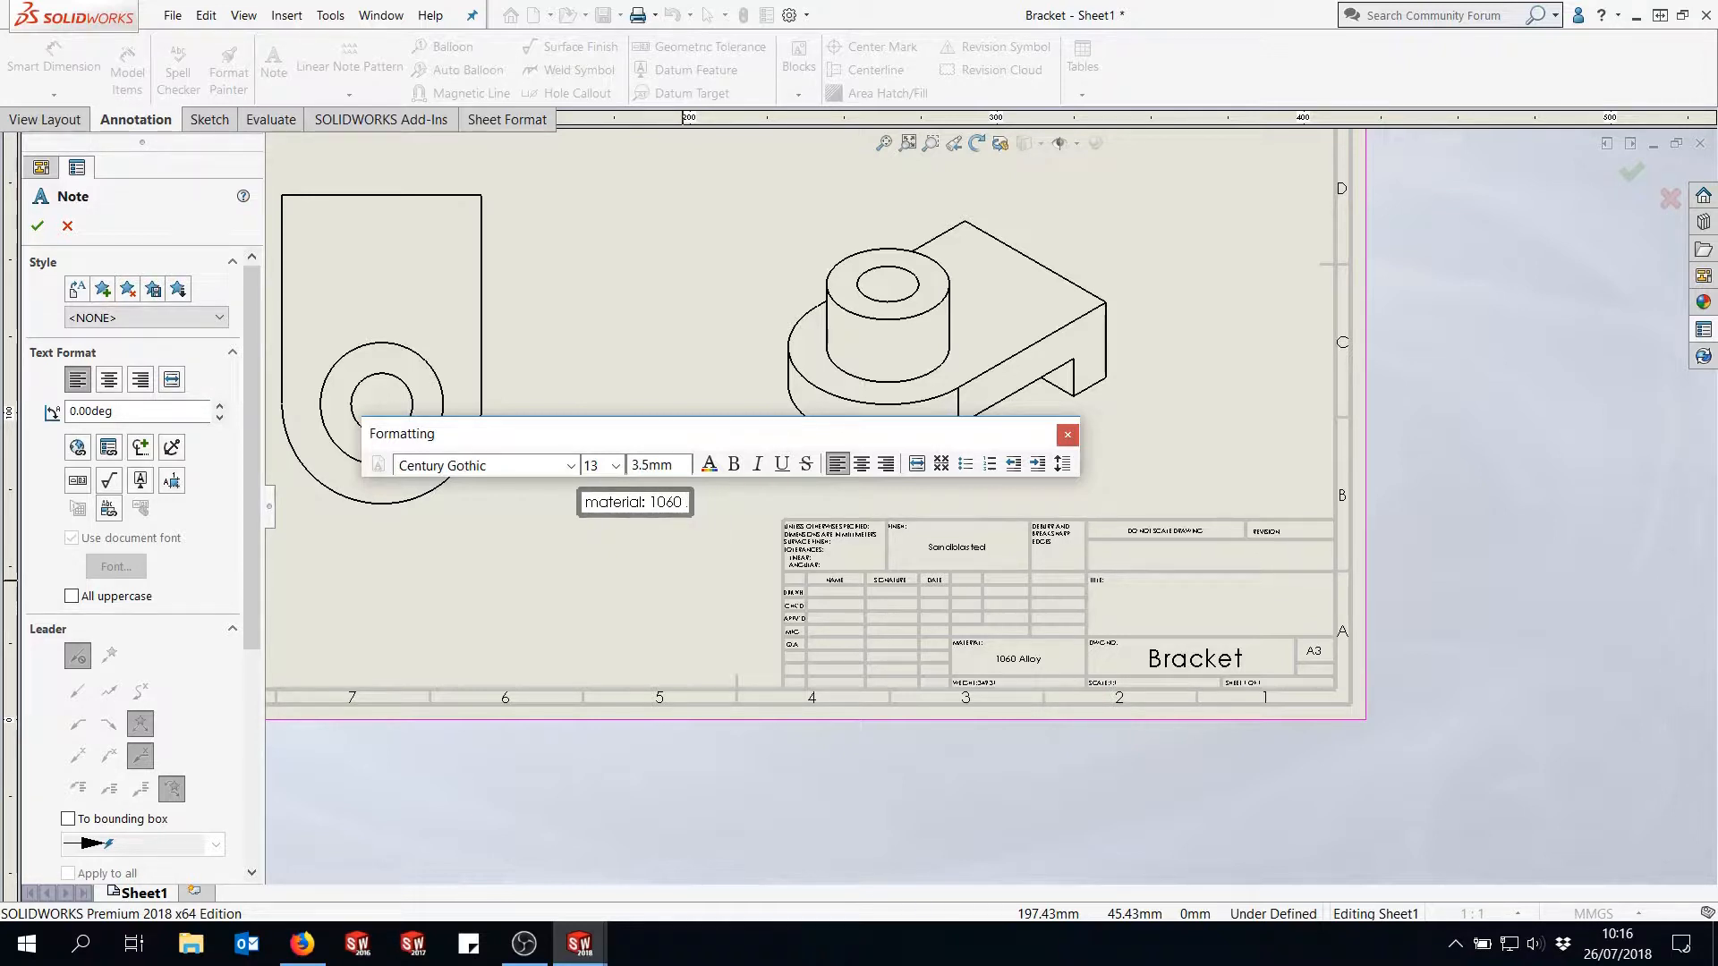
key(BackSpace)
text($PRPSHEET)
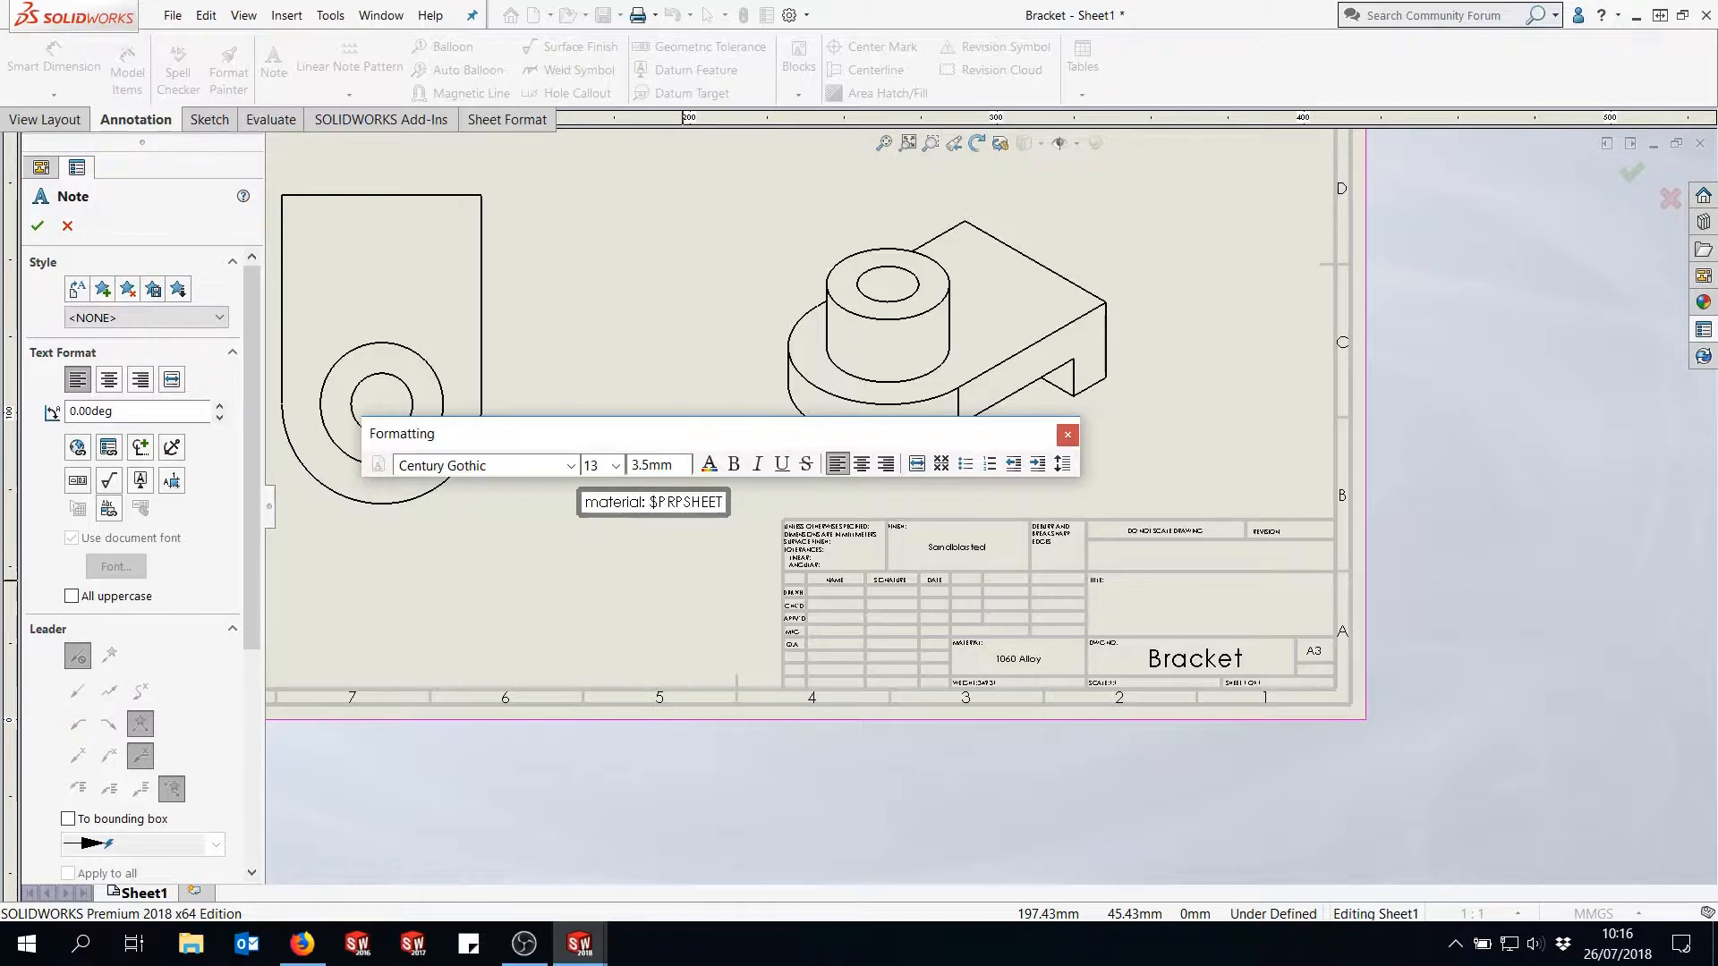
text(:"Material)
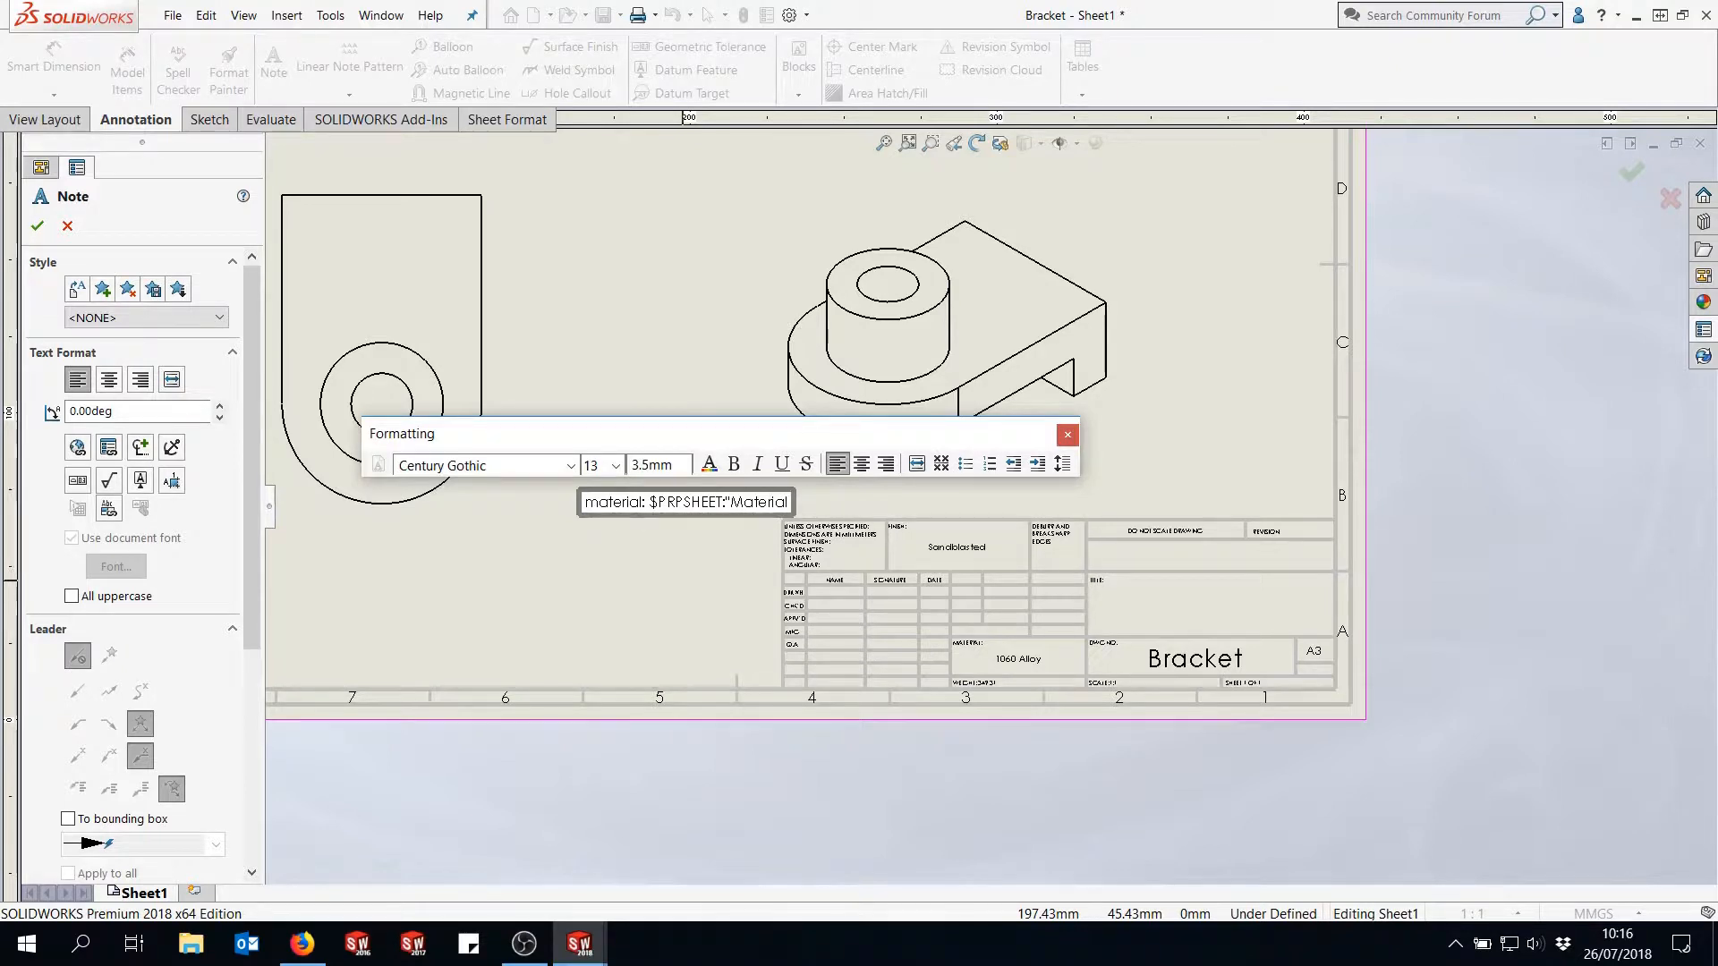
text(")
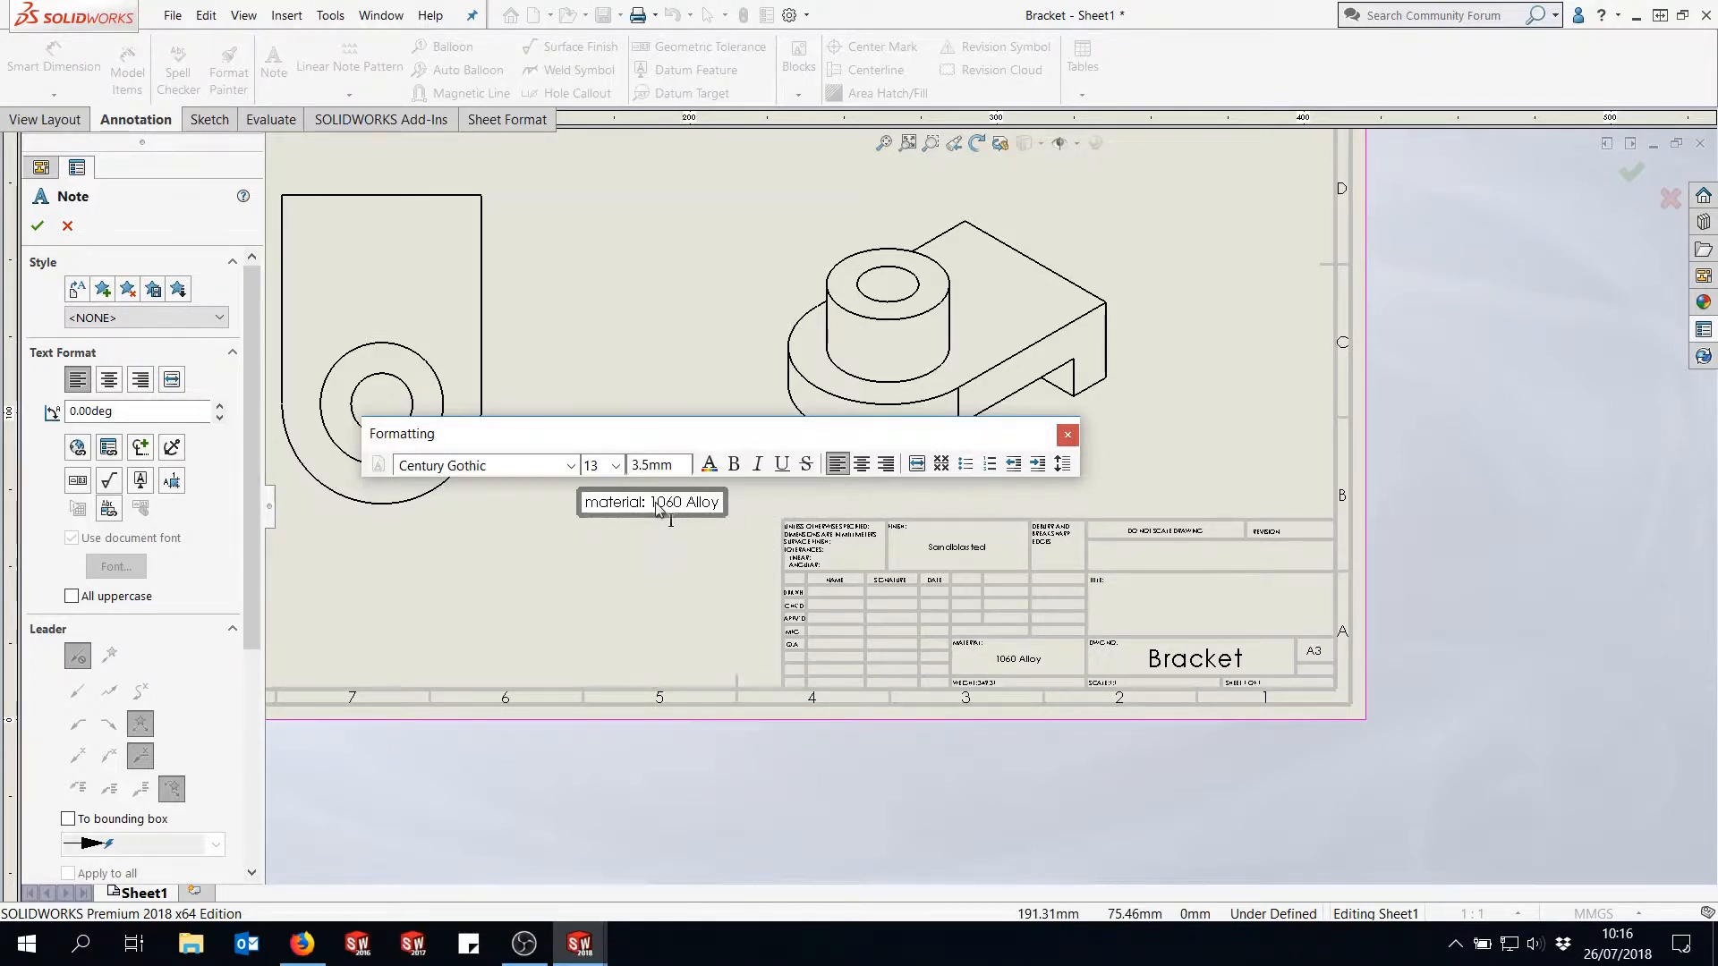
click(717, 566)
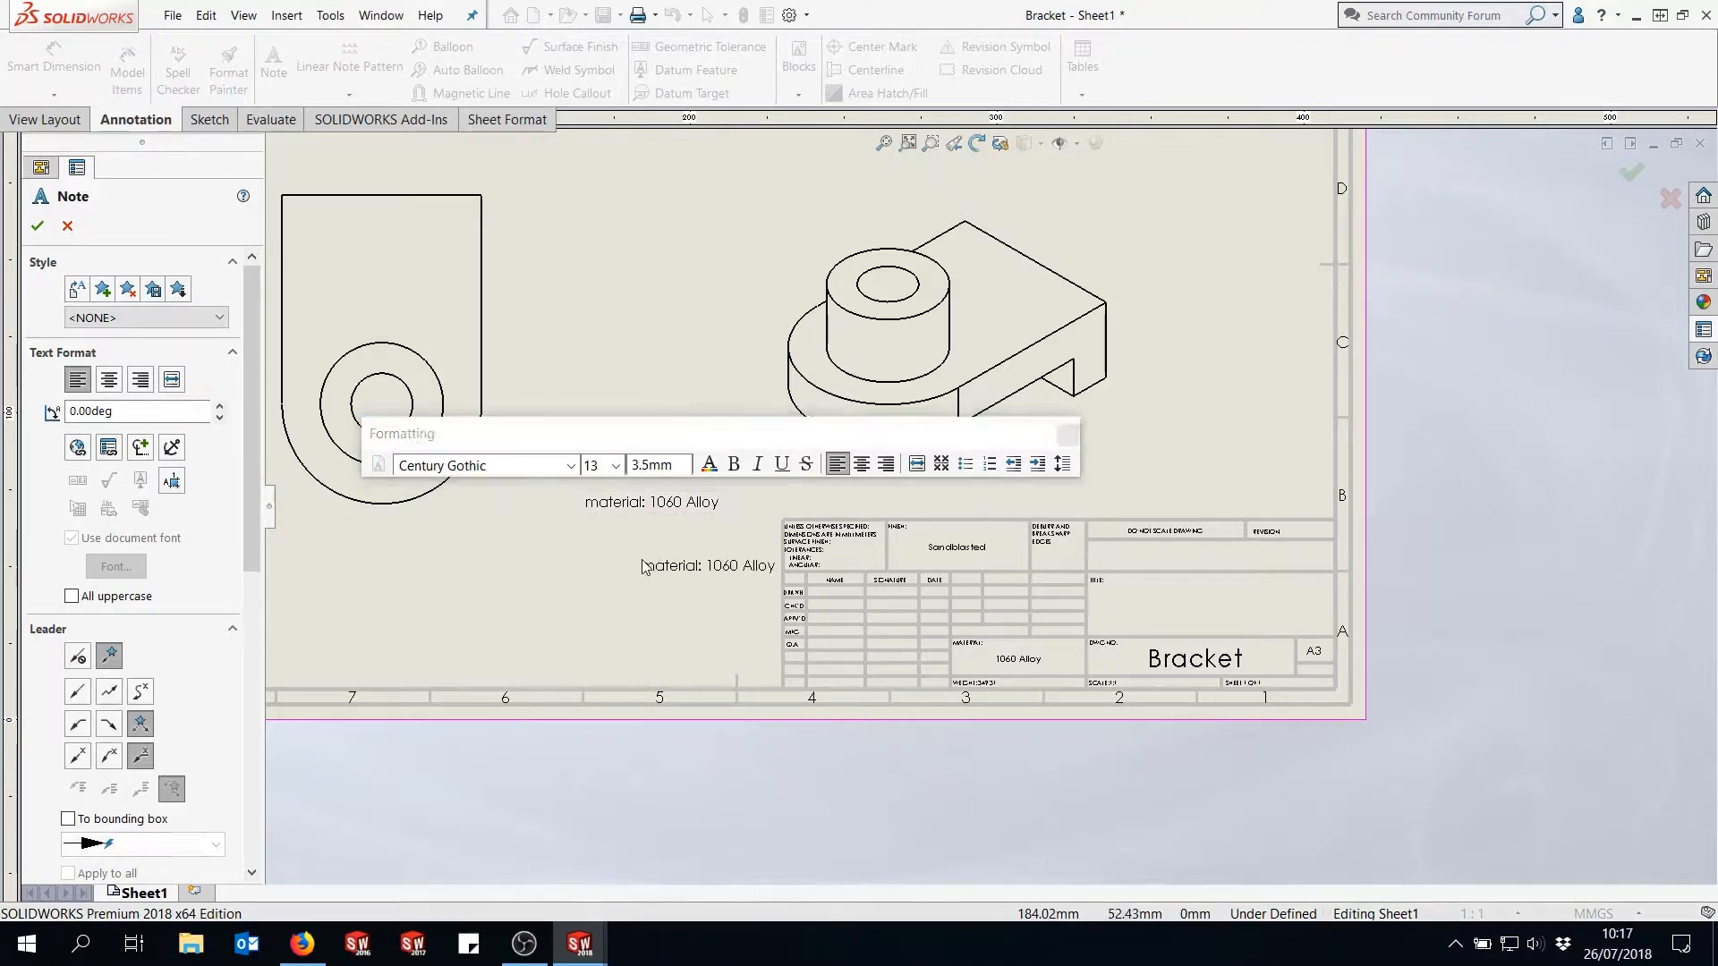
key(Escape)
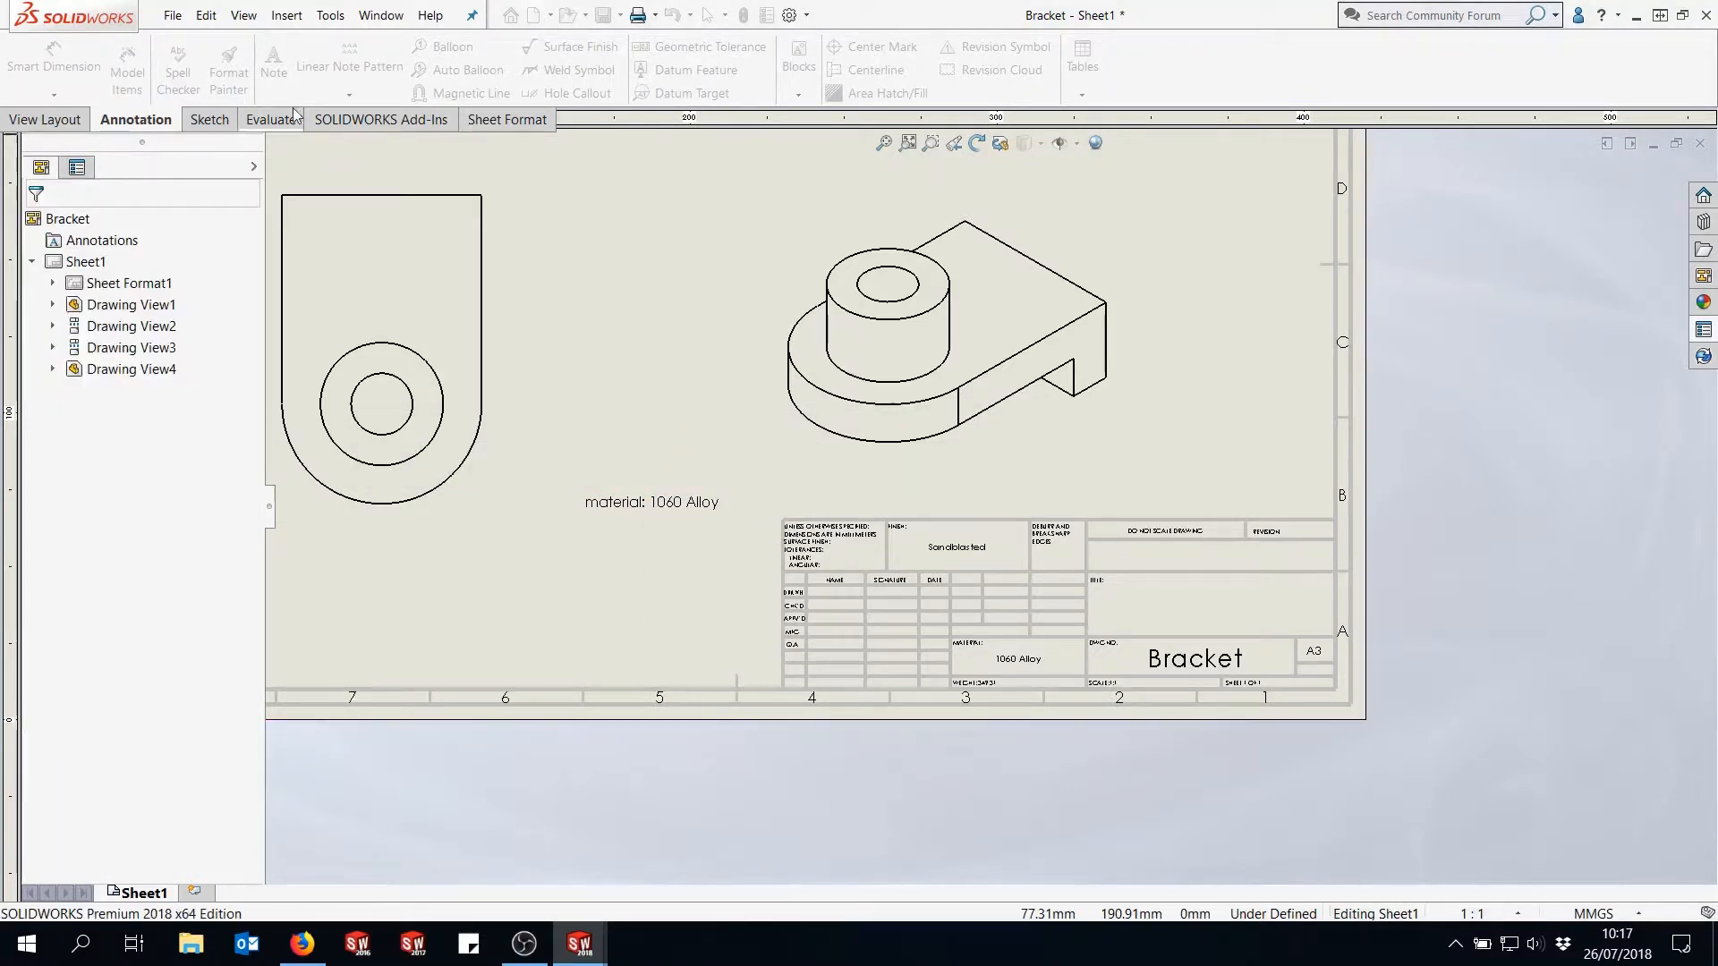
- Place a second note reading "material:" on the sheet, directly below the existing material note
click(273, 68)
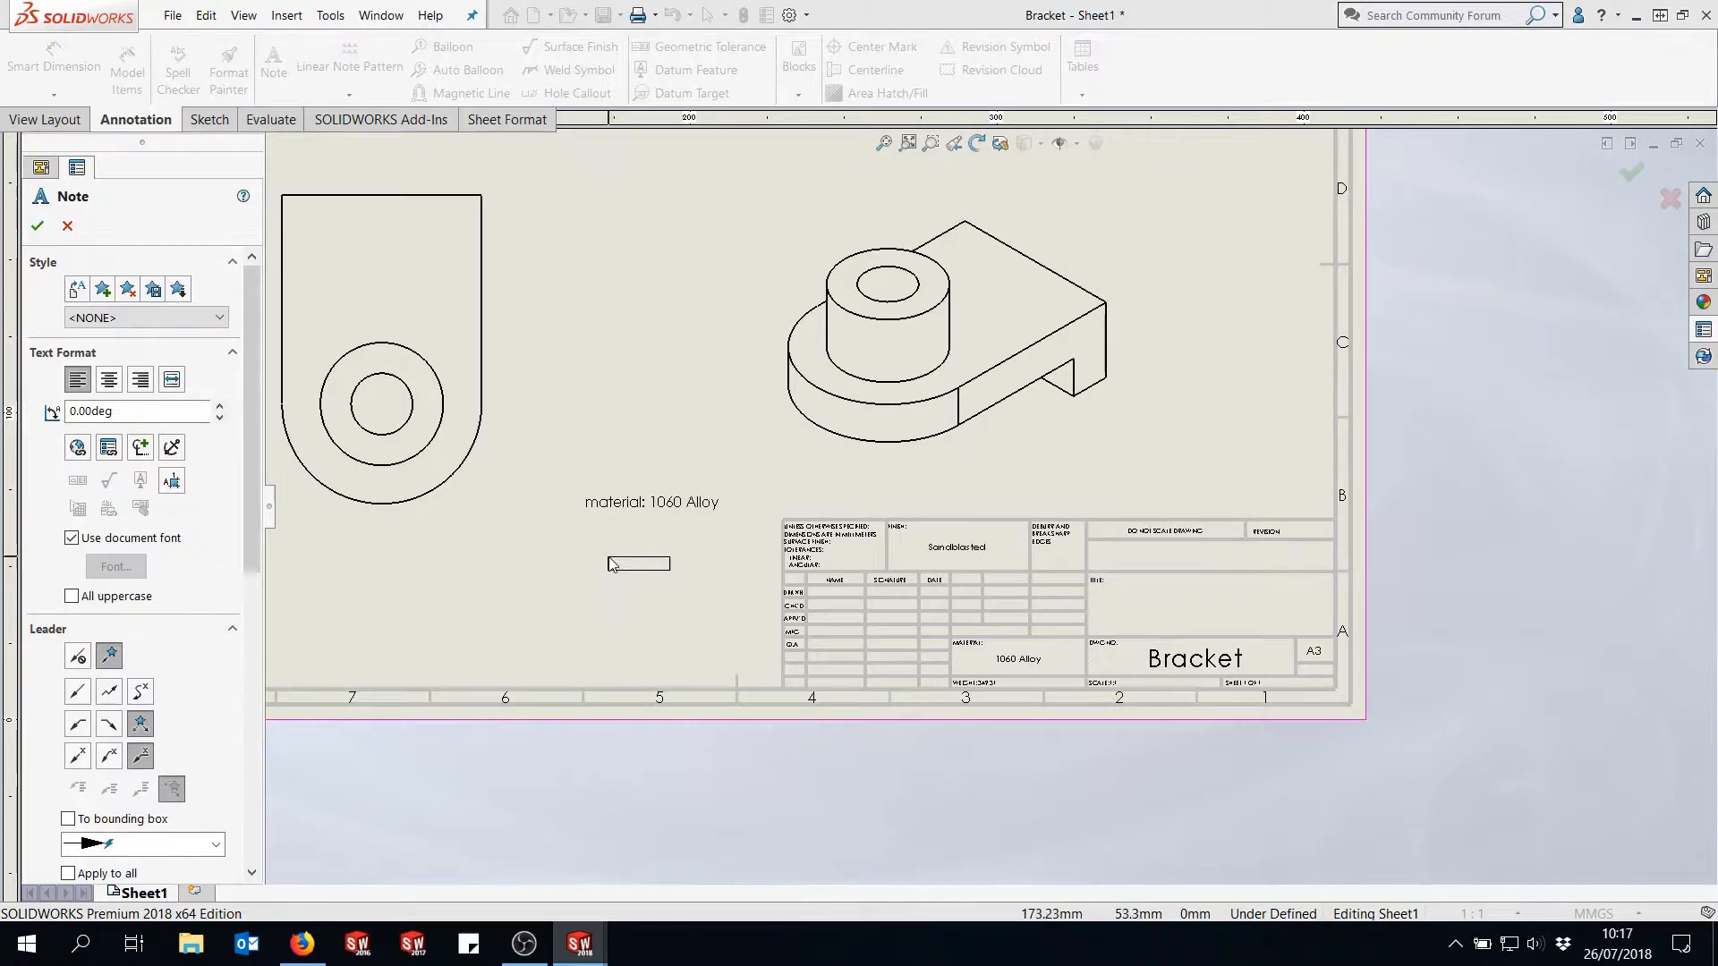
click(582, 548)
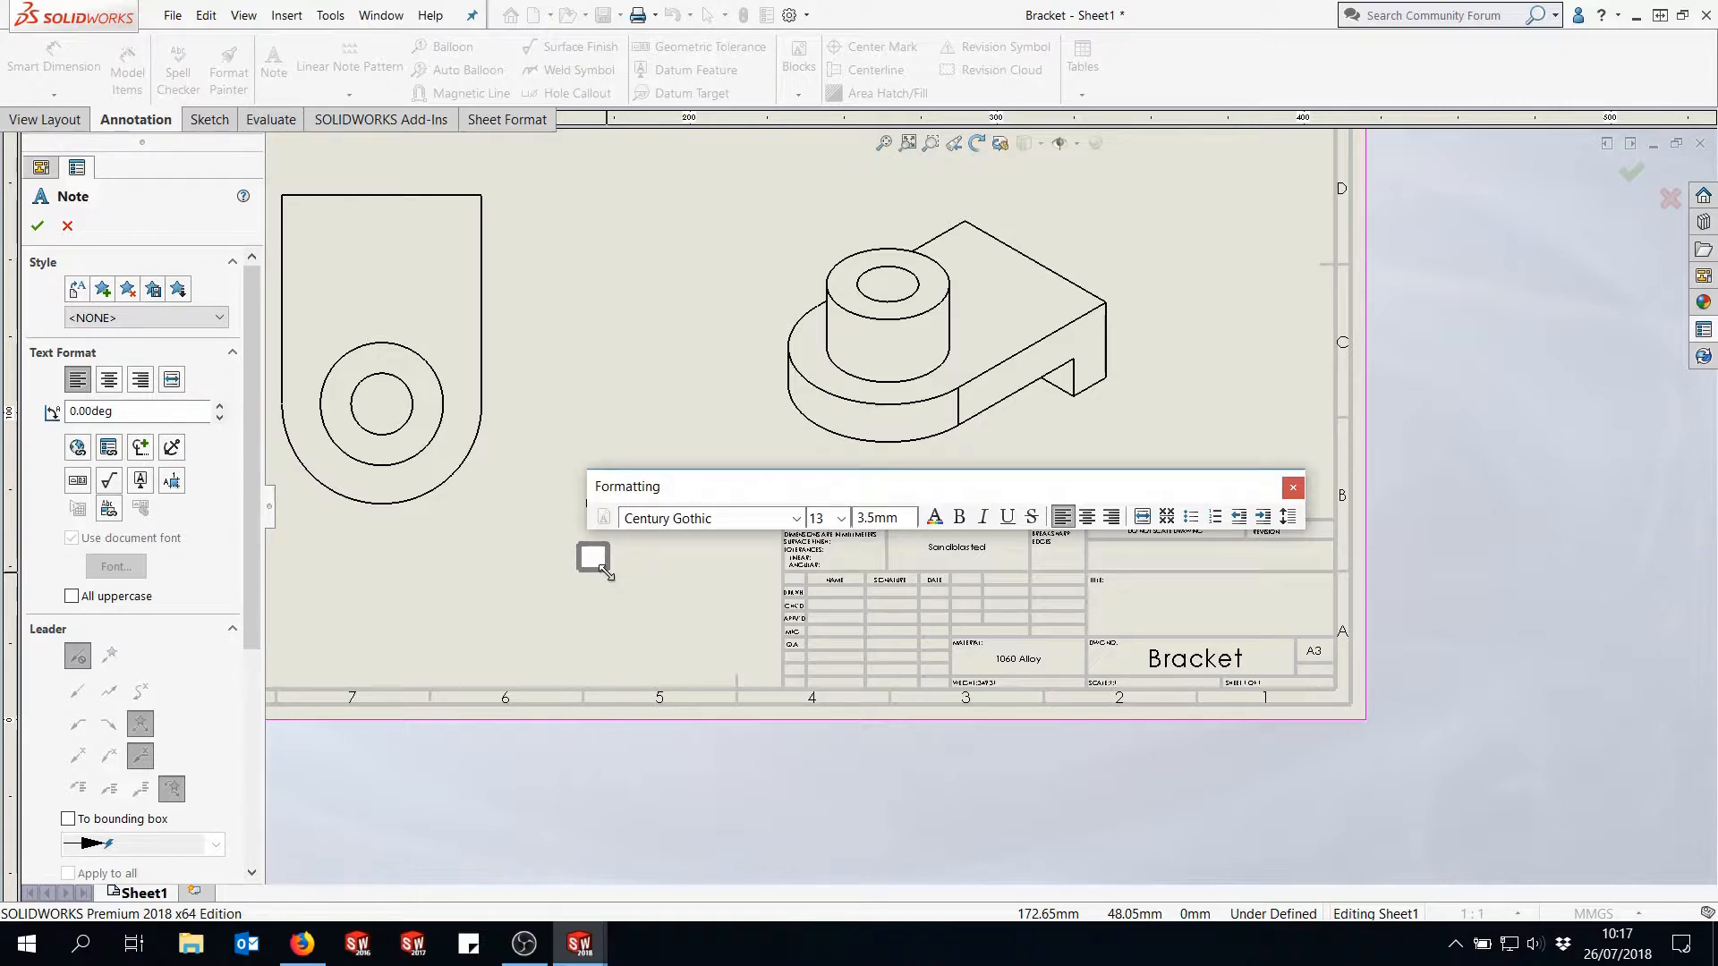
text(material :)
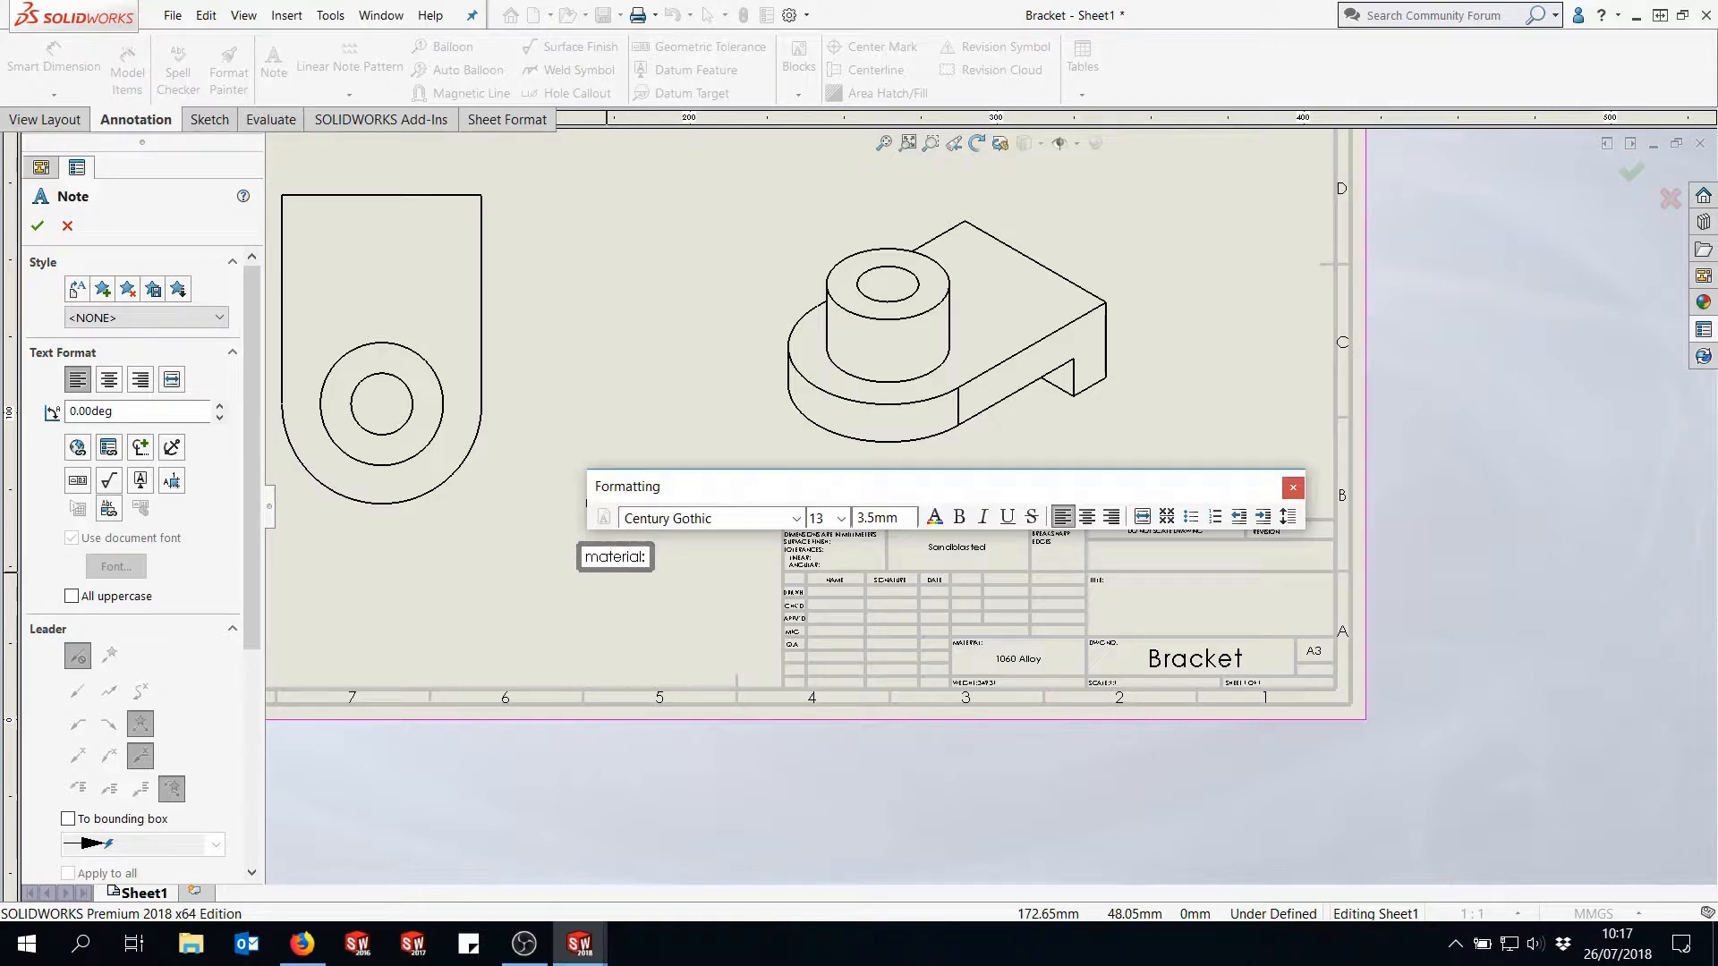
- Link the new note to the Material property of the model in the drawing view specified in Sheet Properties, and finish the note
click(110, 448)
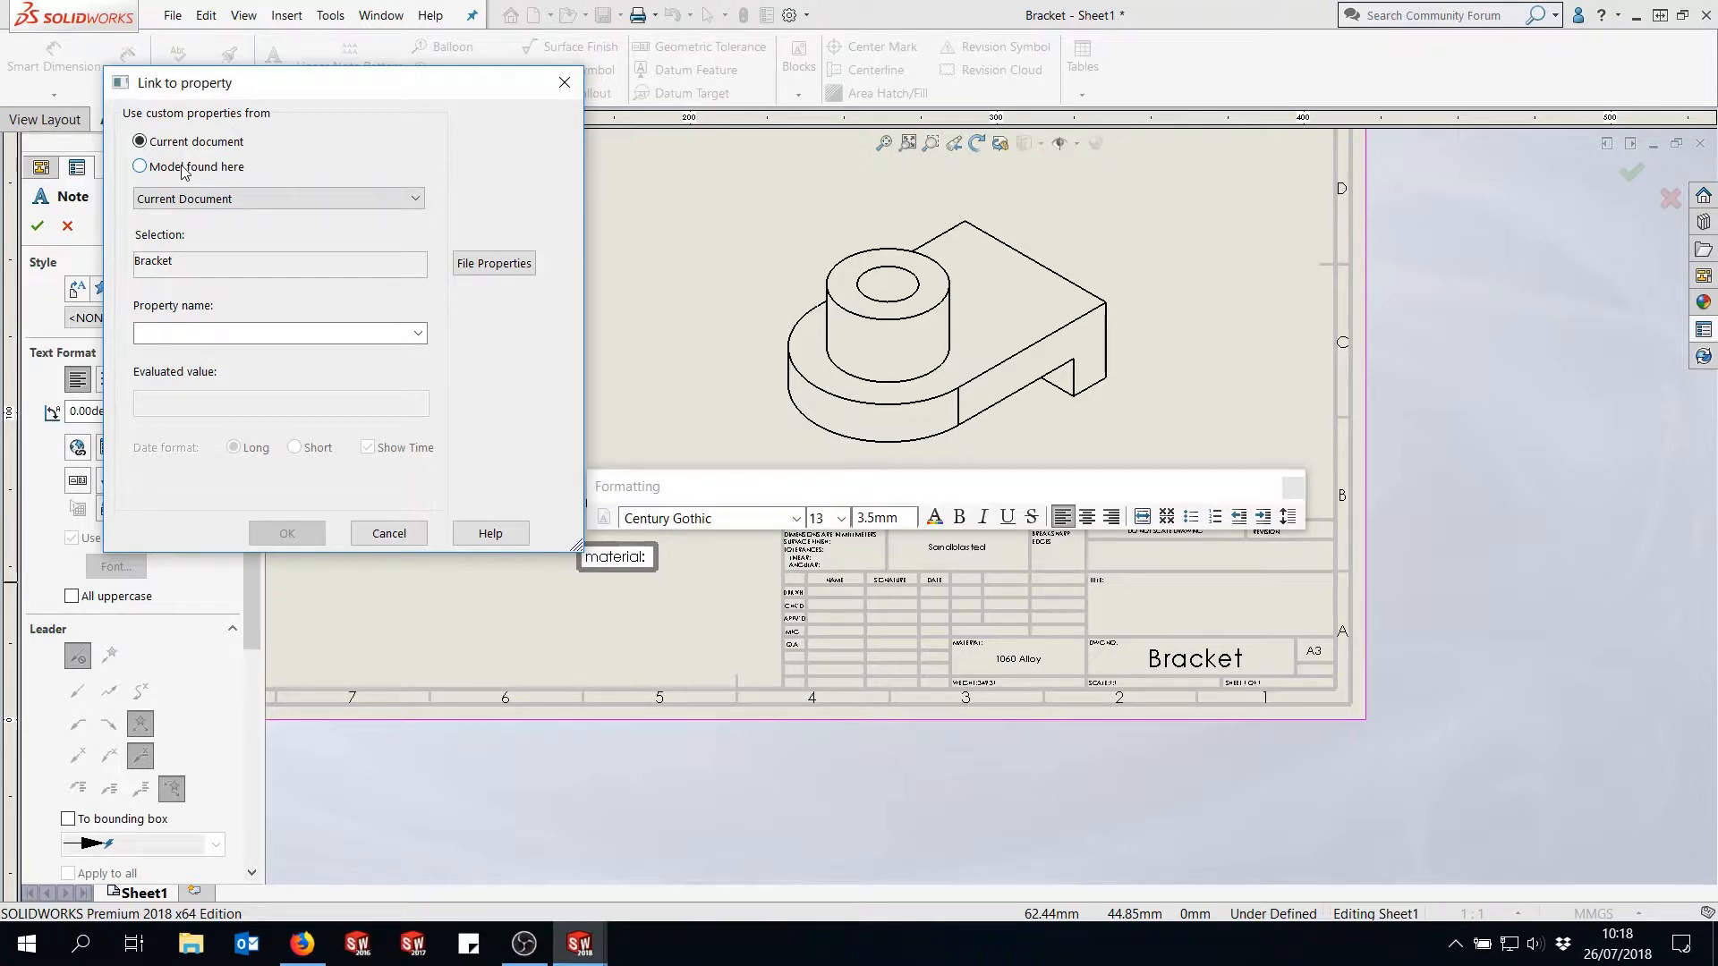
click(183, 167)
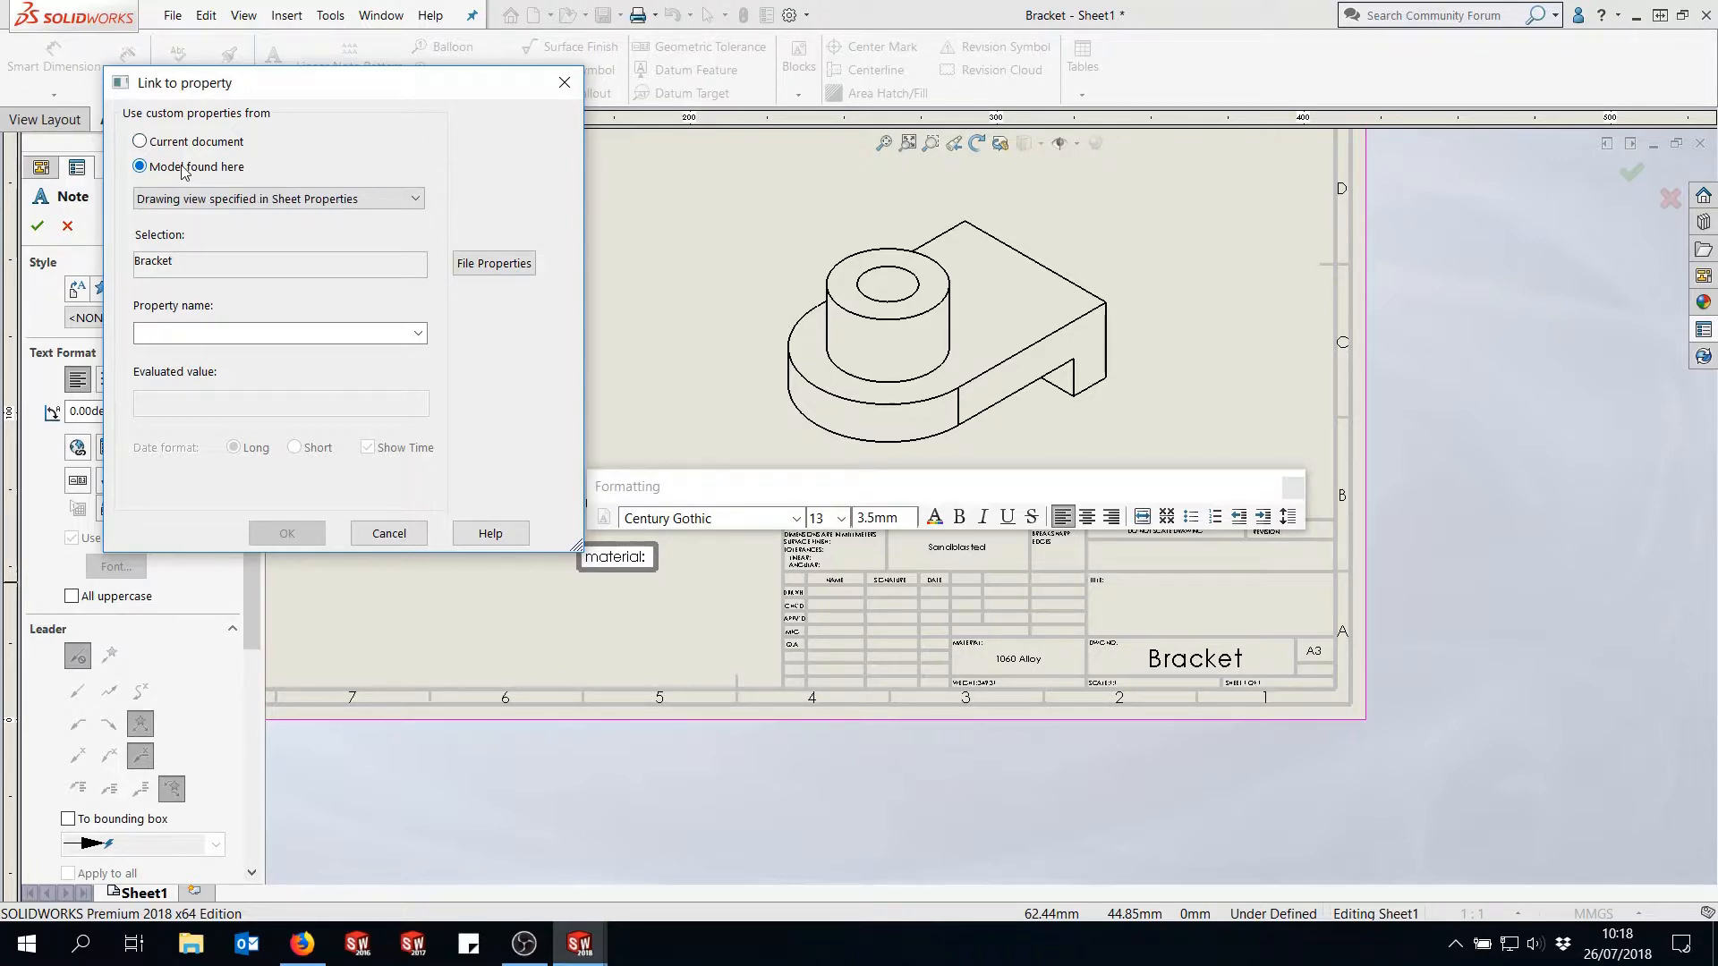
click(255, 201)
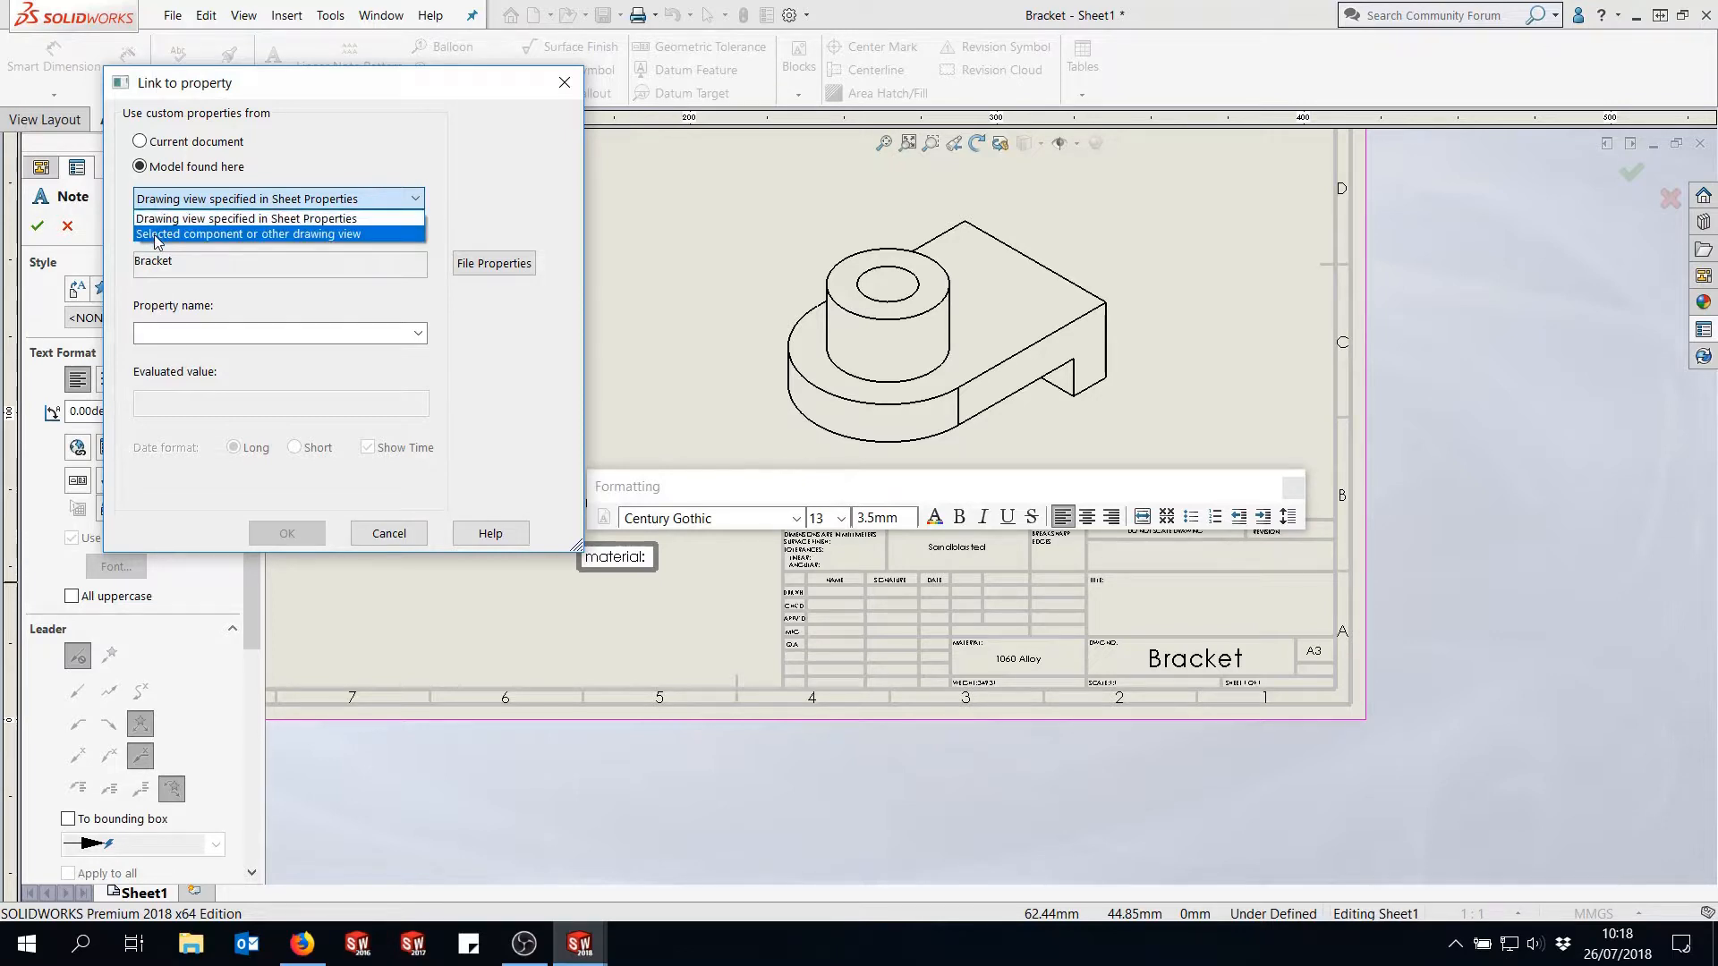
click(253, 226)
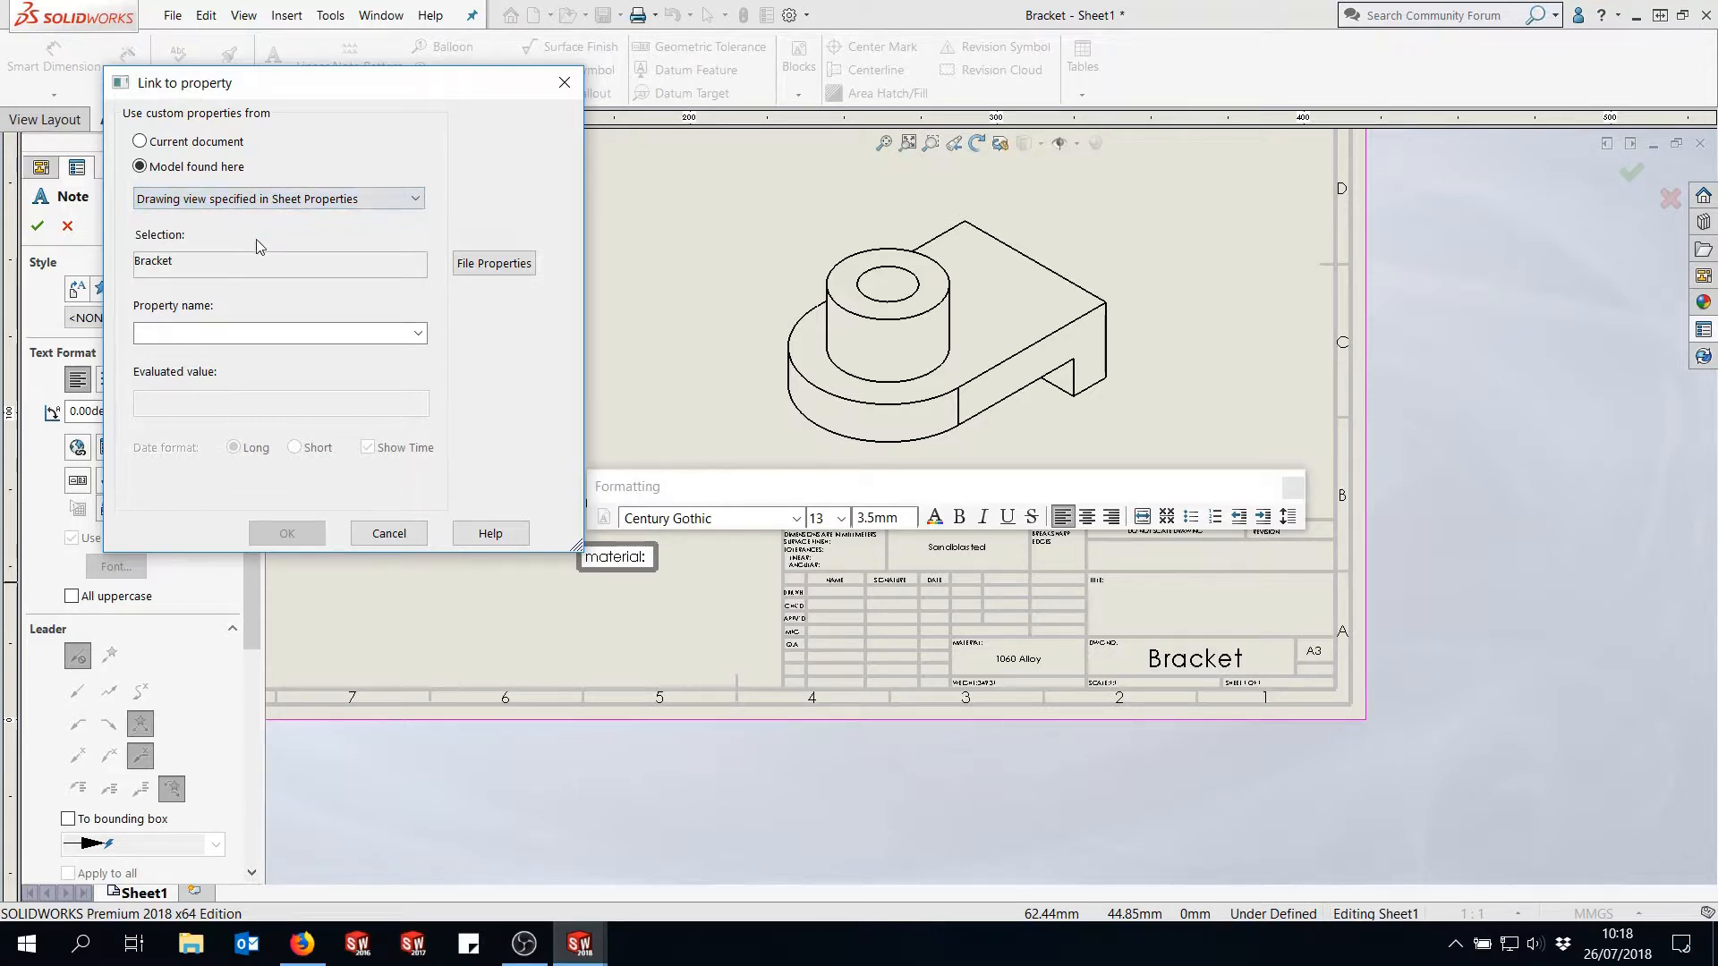
click(418, 334)
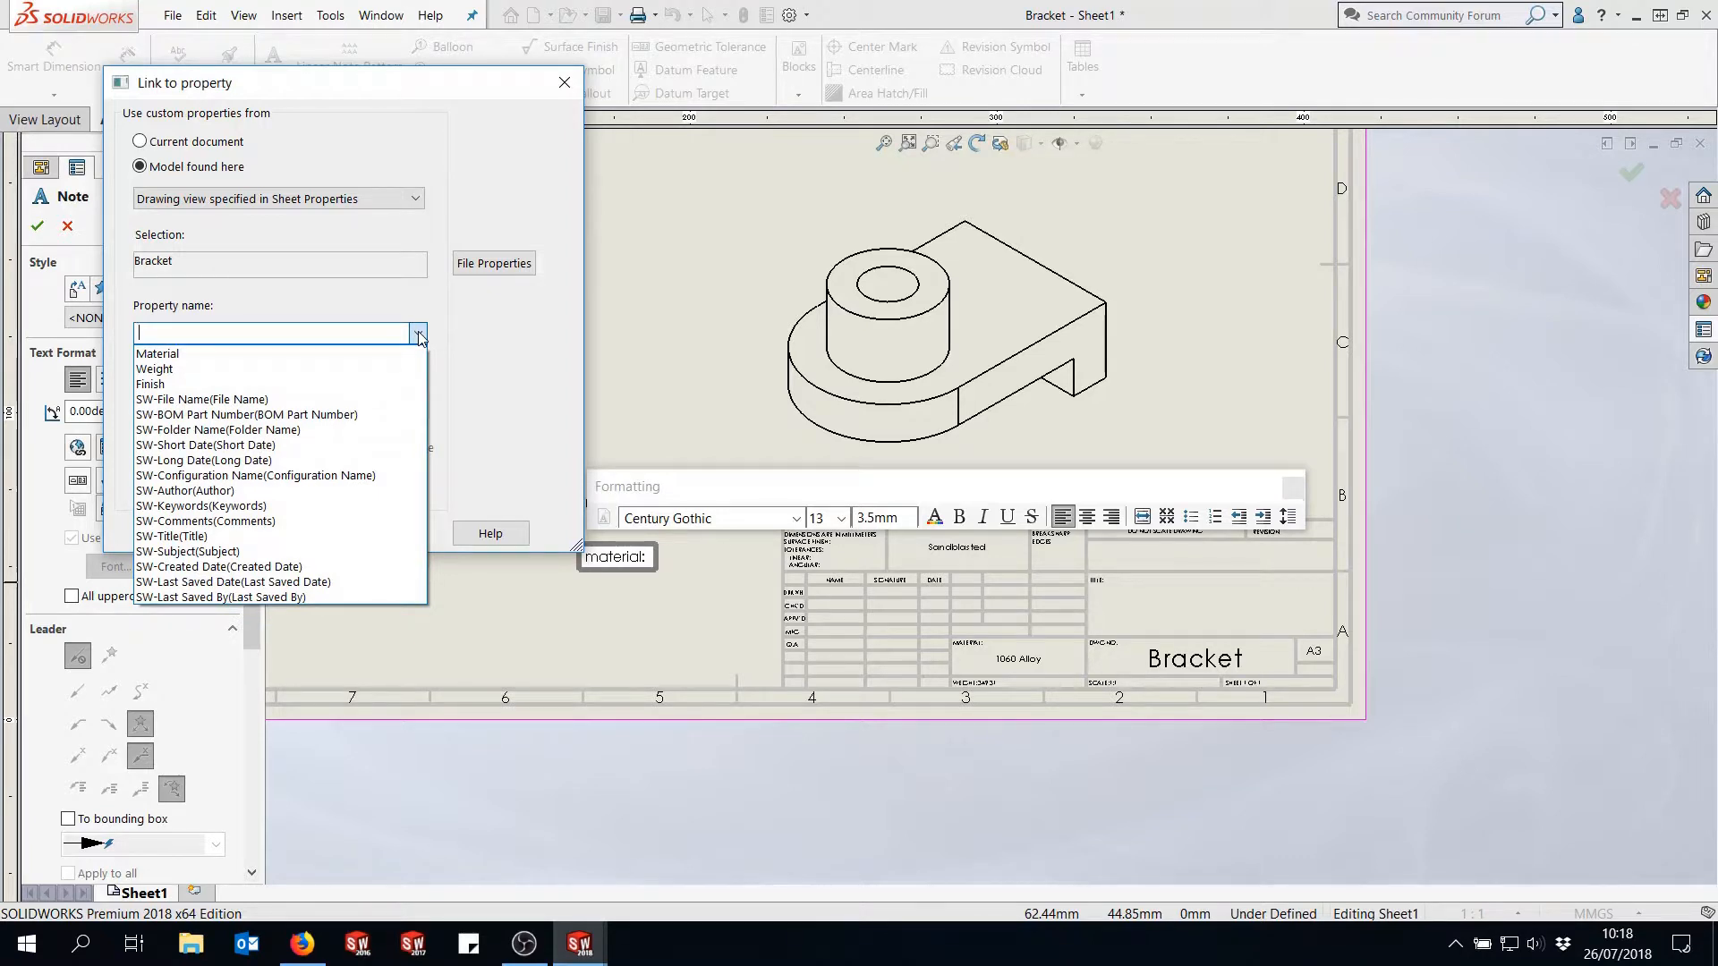
click(171, 359)
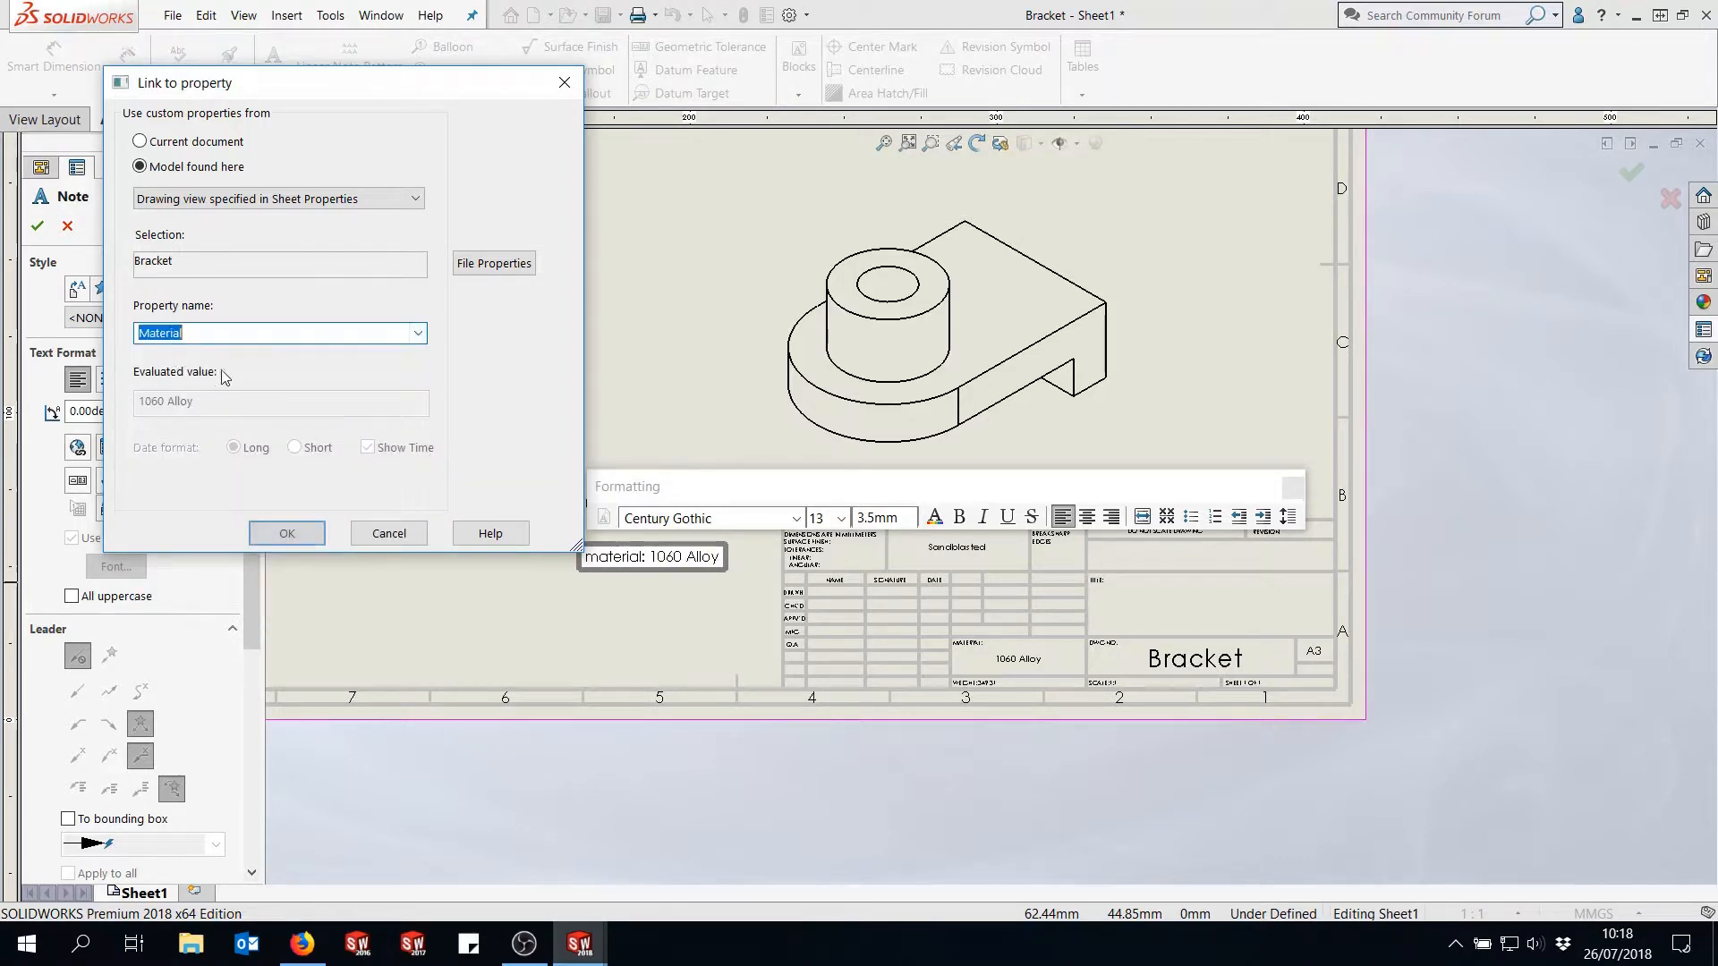
click(289, 537)
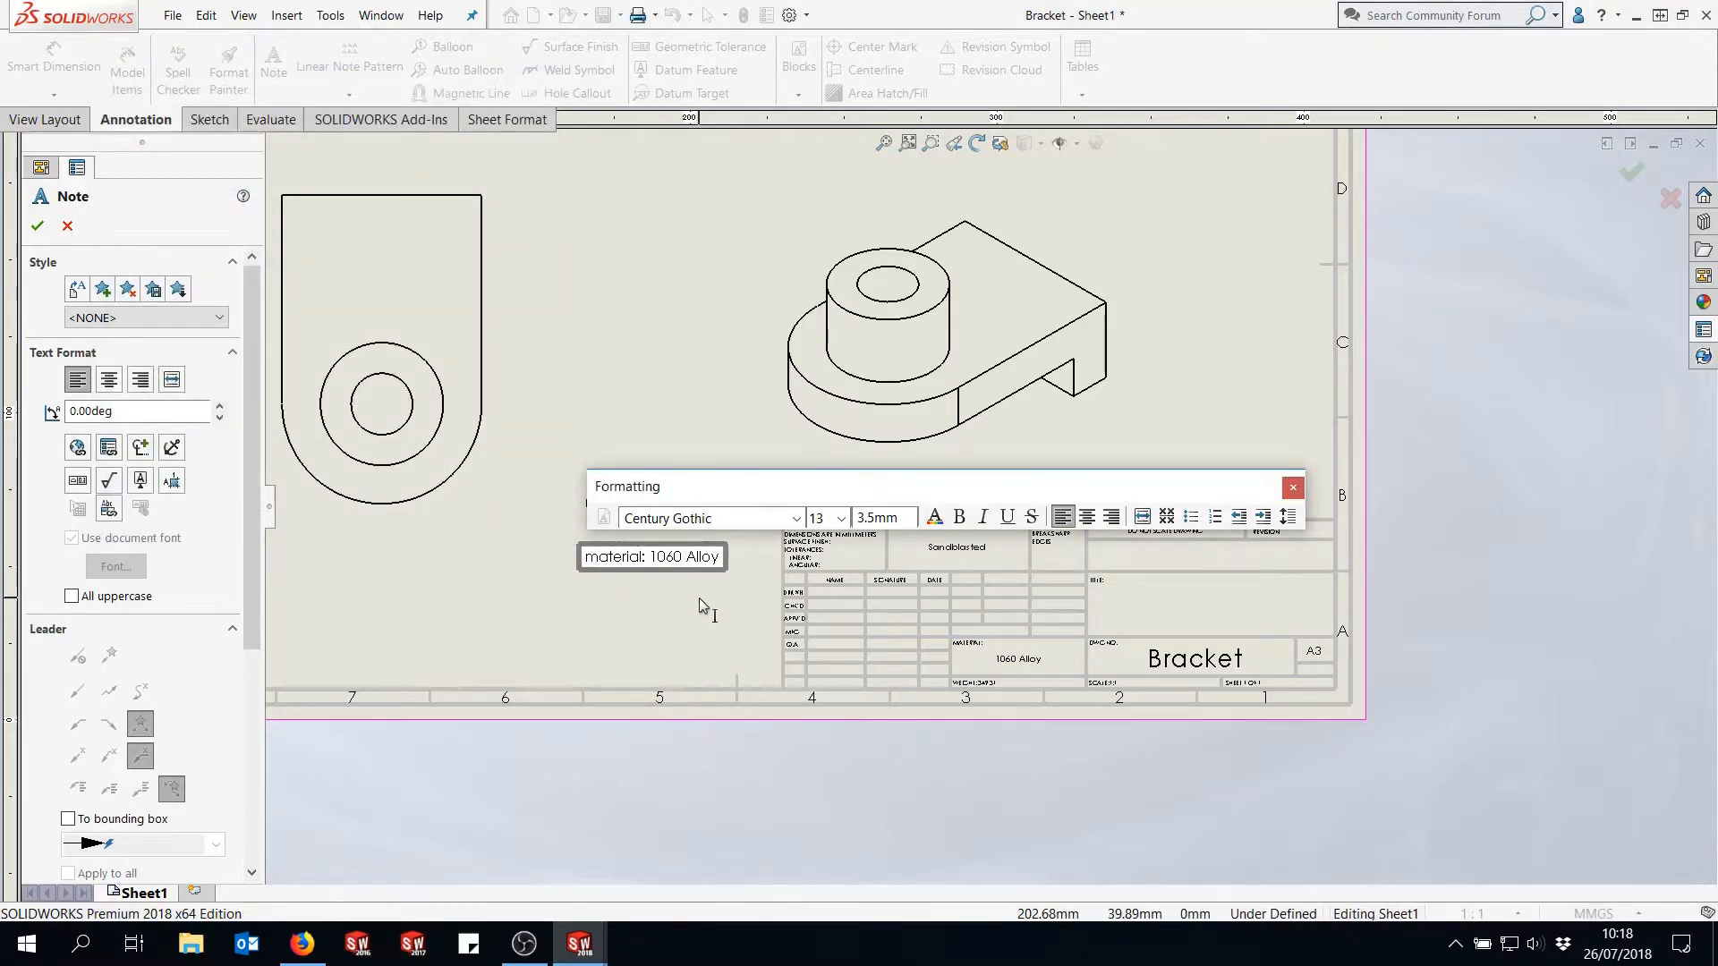
drag(1250, 498, 1275, 352)
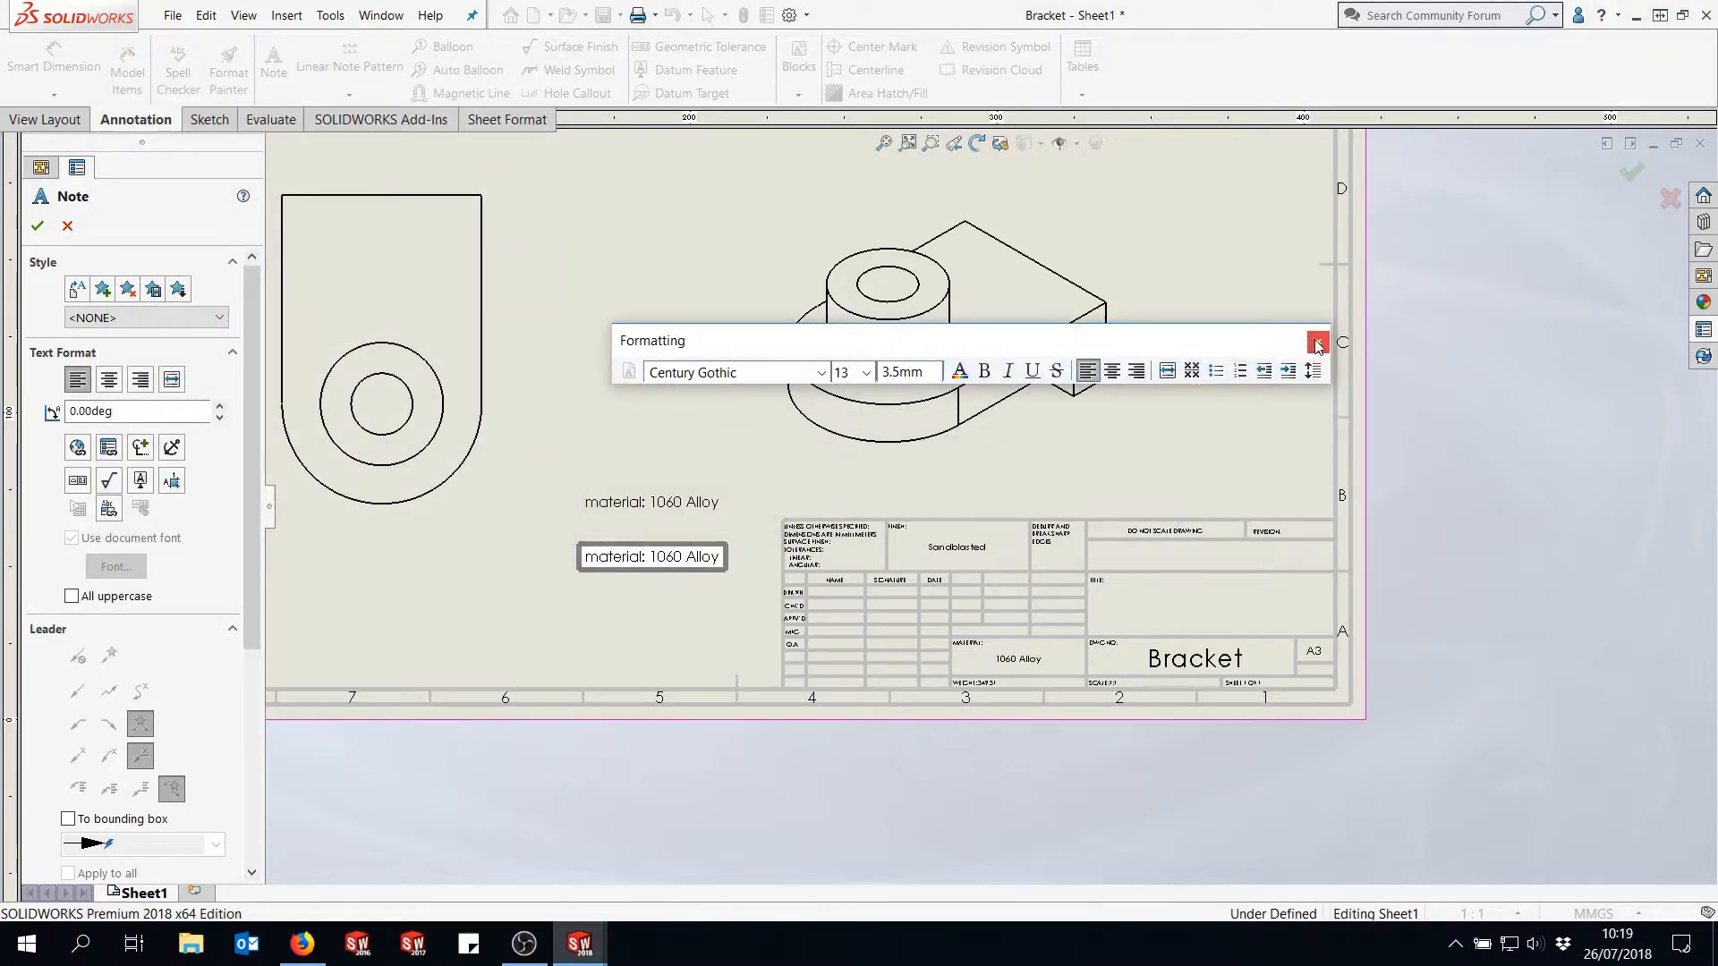
click(1318, 341)
click(683, 646)
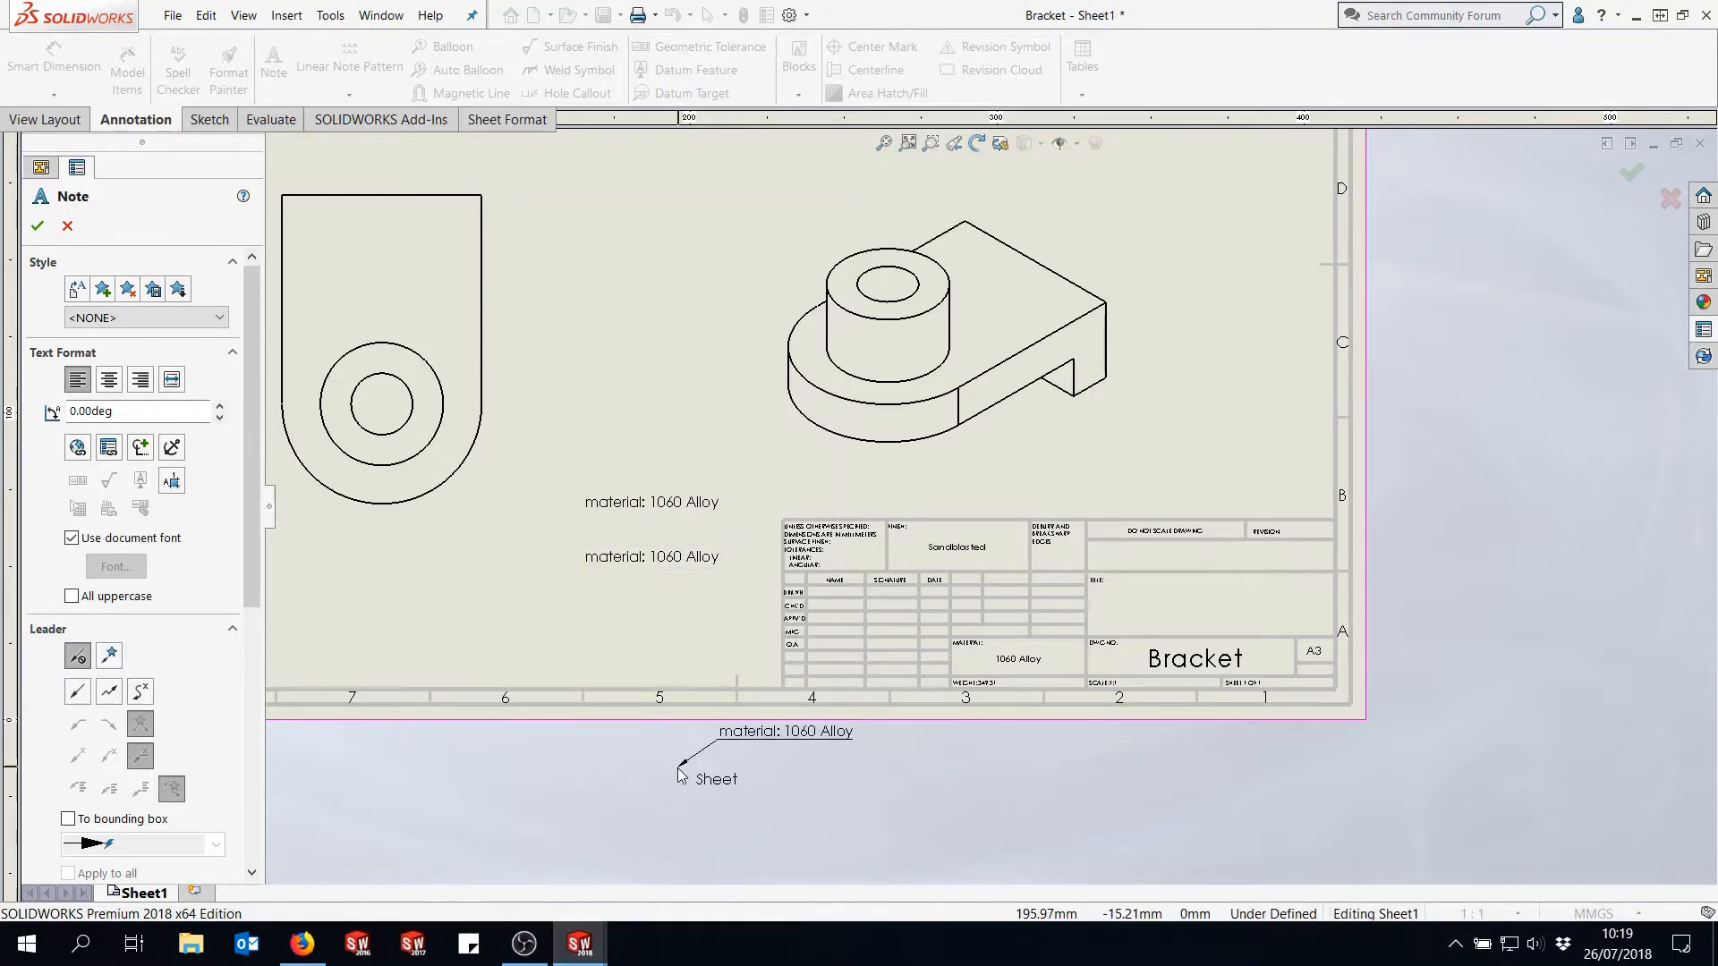
click(68, 226)
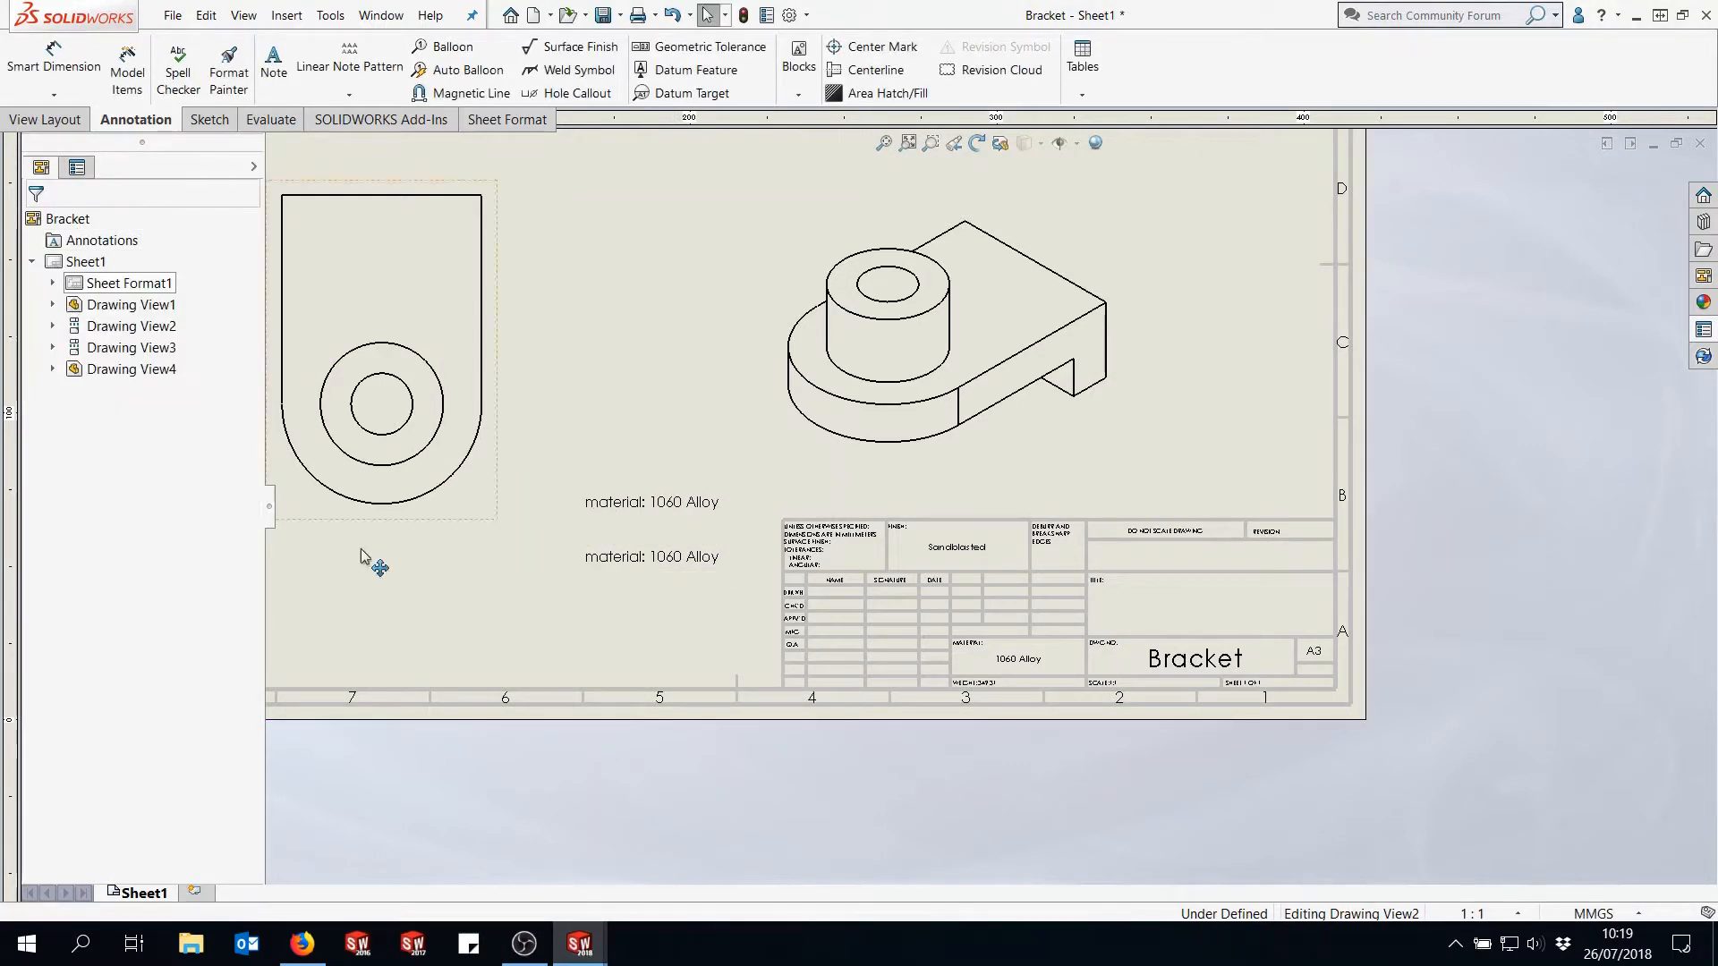
- Switch to the Bracket part and change its material to Copper
mouse_move(579, 944)
click(443, 805)
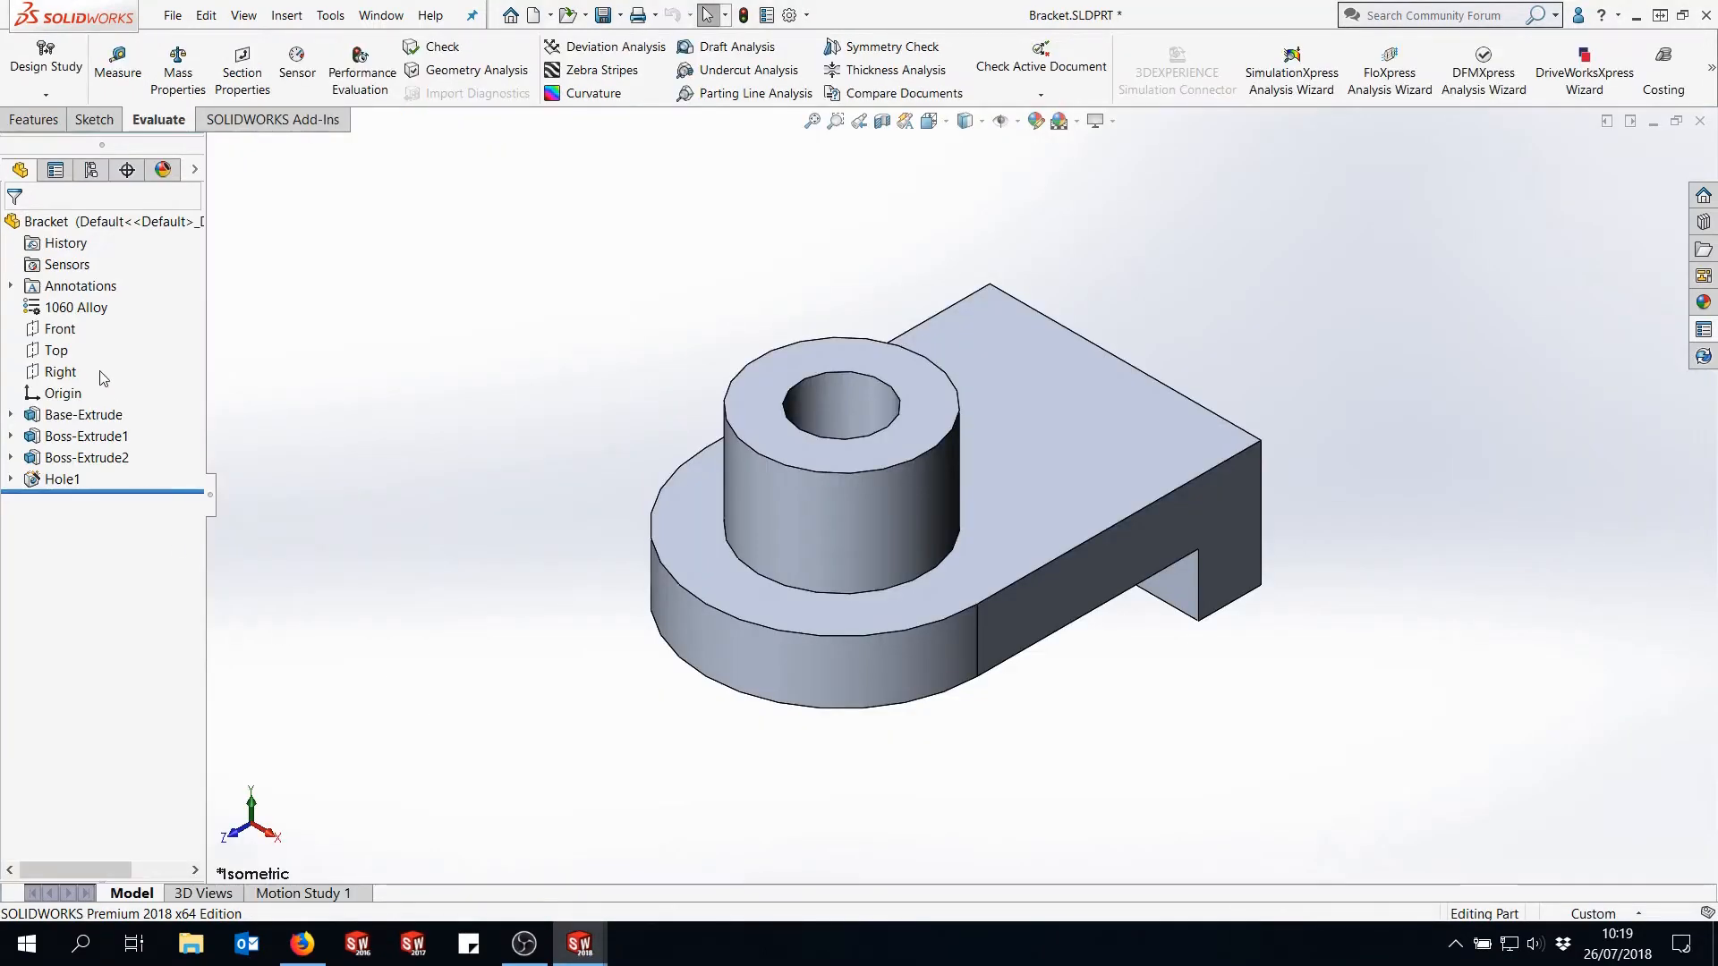
right_click(94, 310)
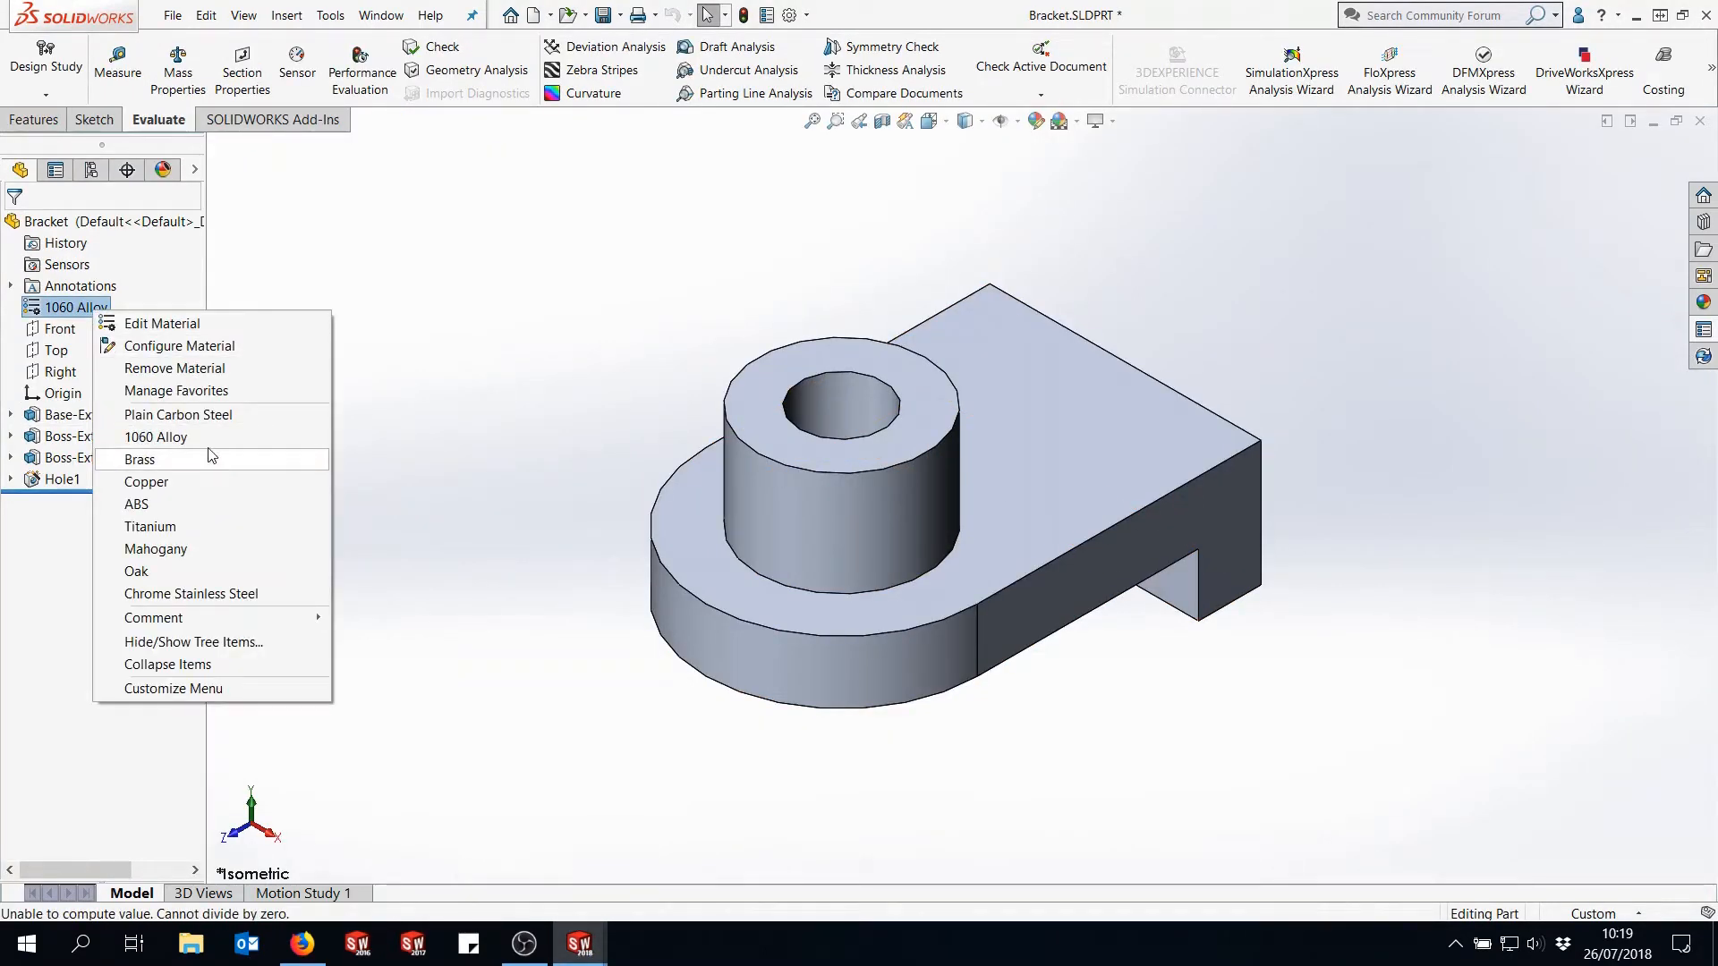
click(206, 481)
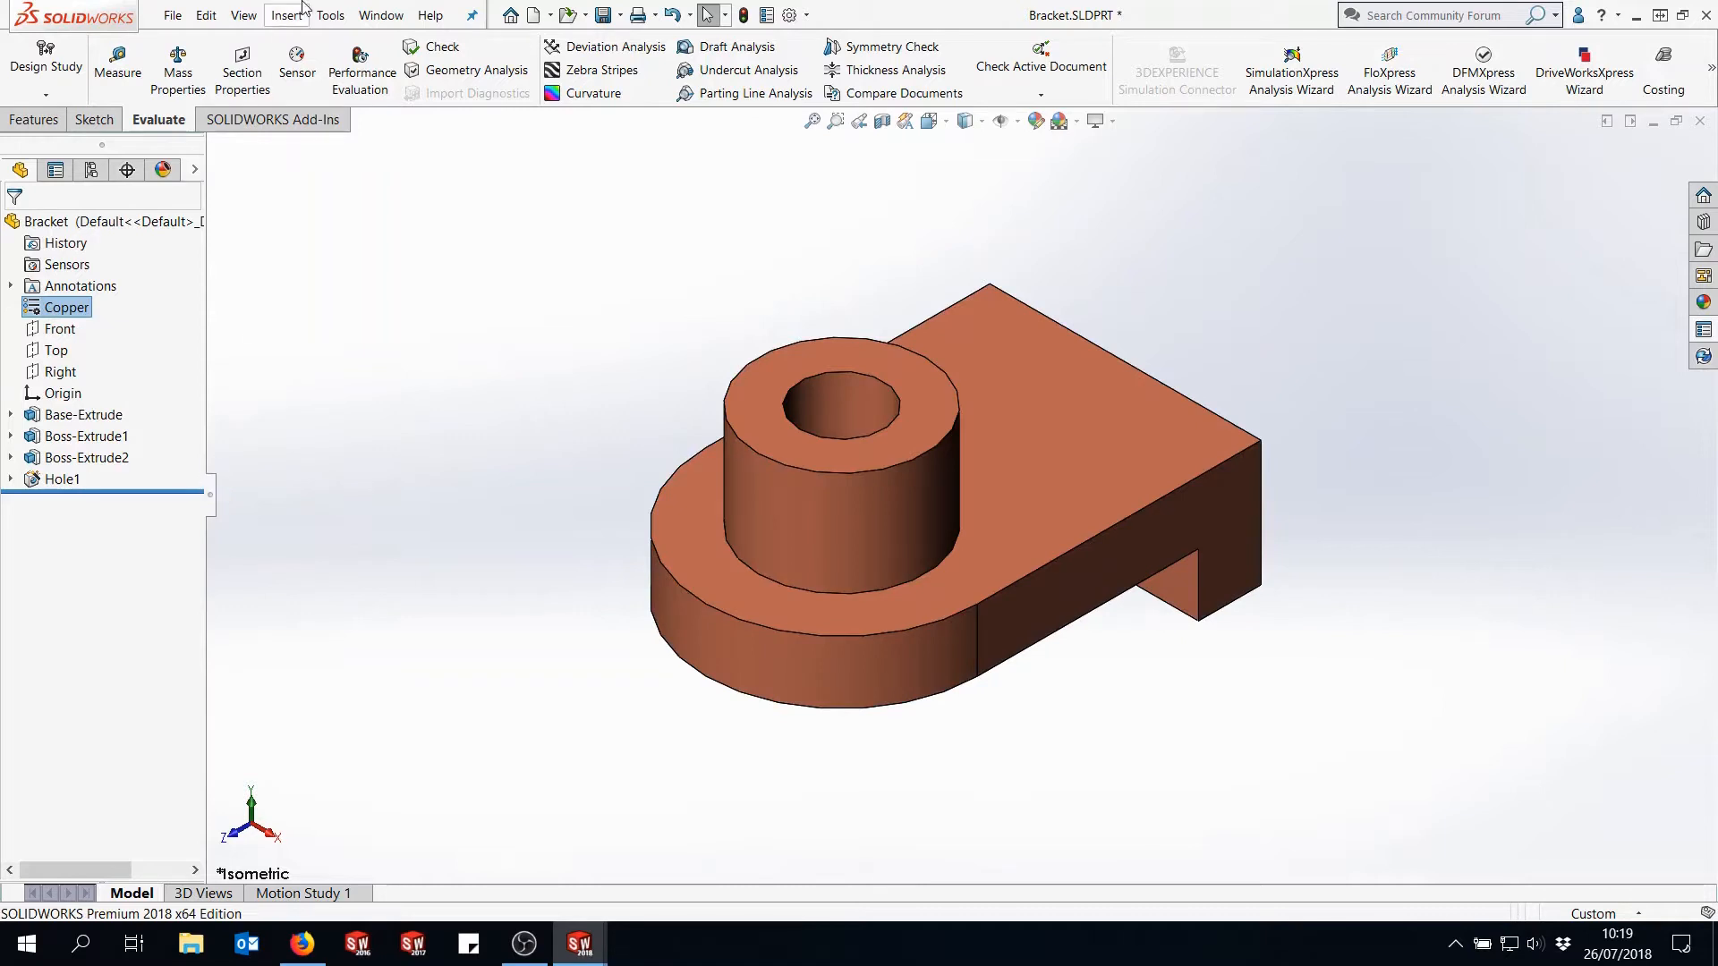
- Set the part's Finish custom property to Painted and accept the file properties
click(173, 16)
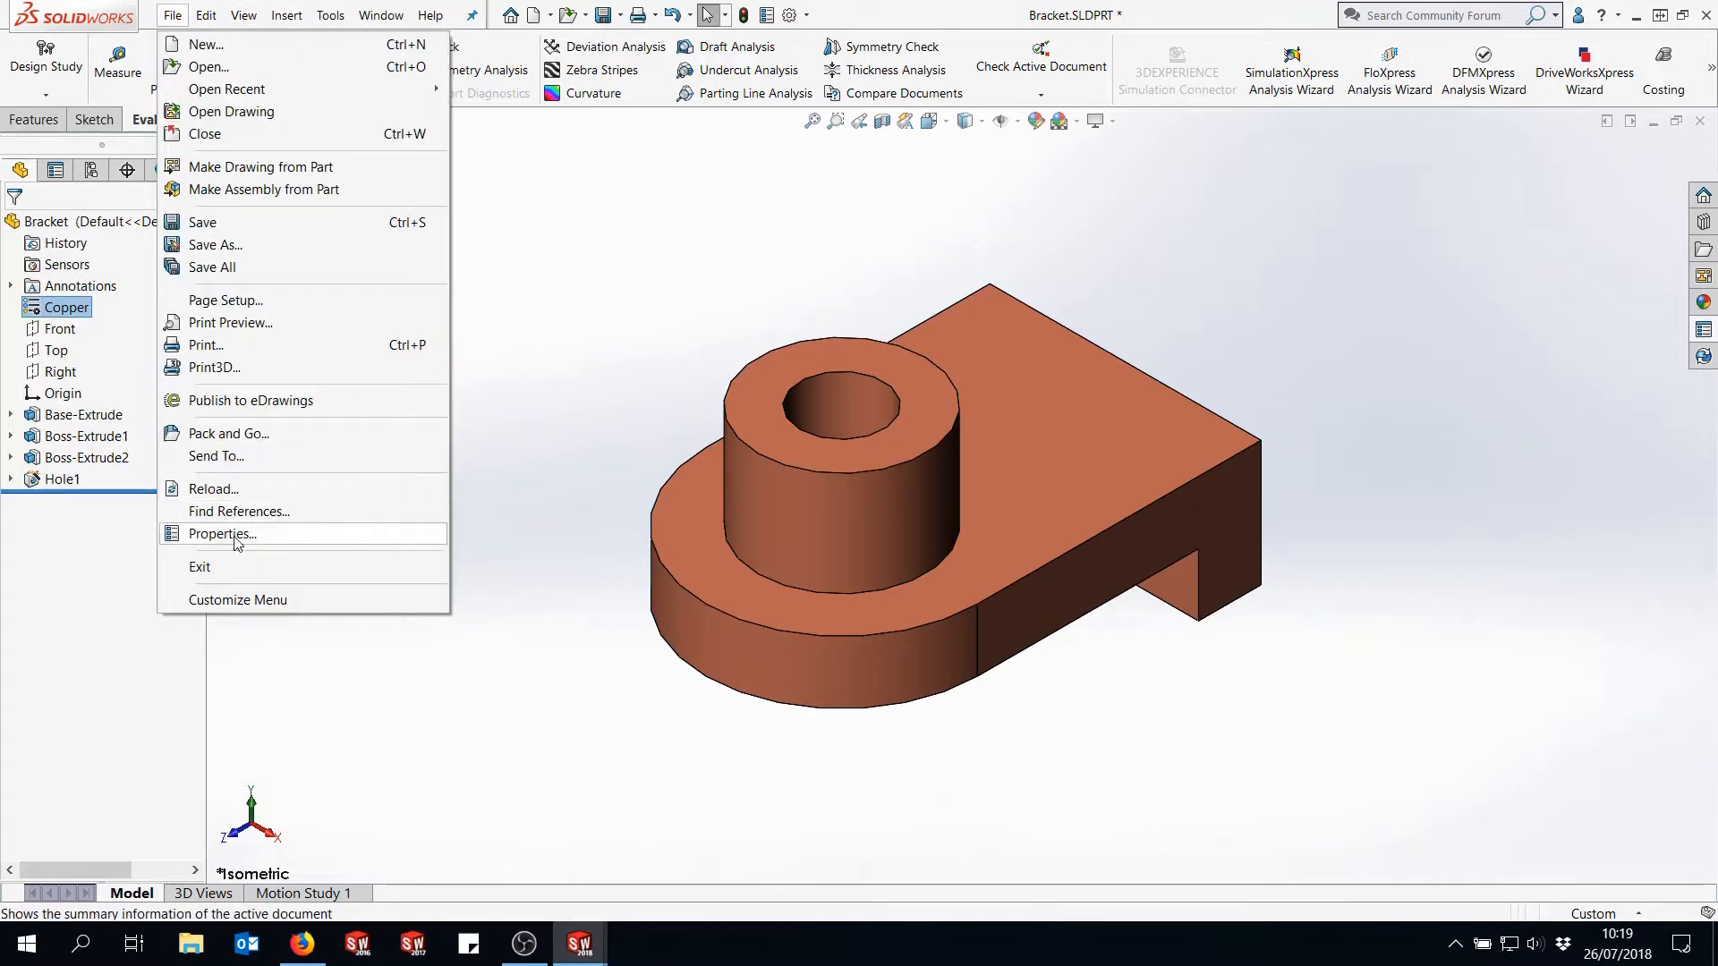
click(206, 534)
click(683, 278)
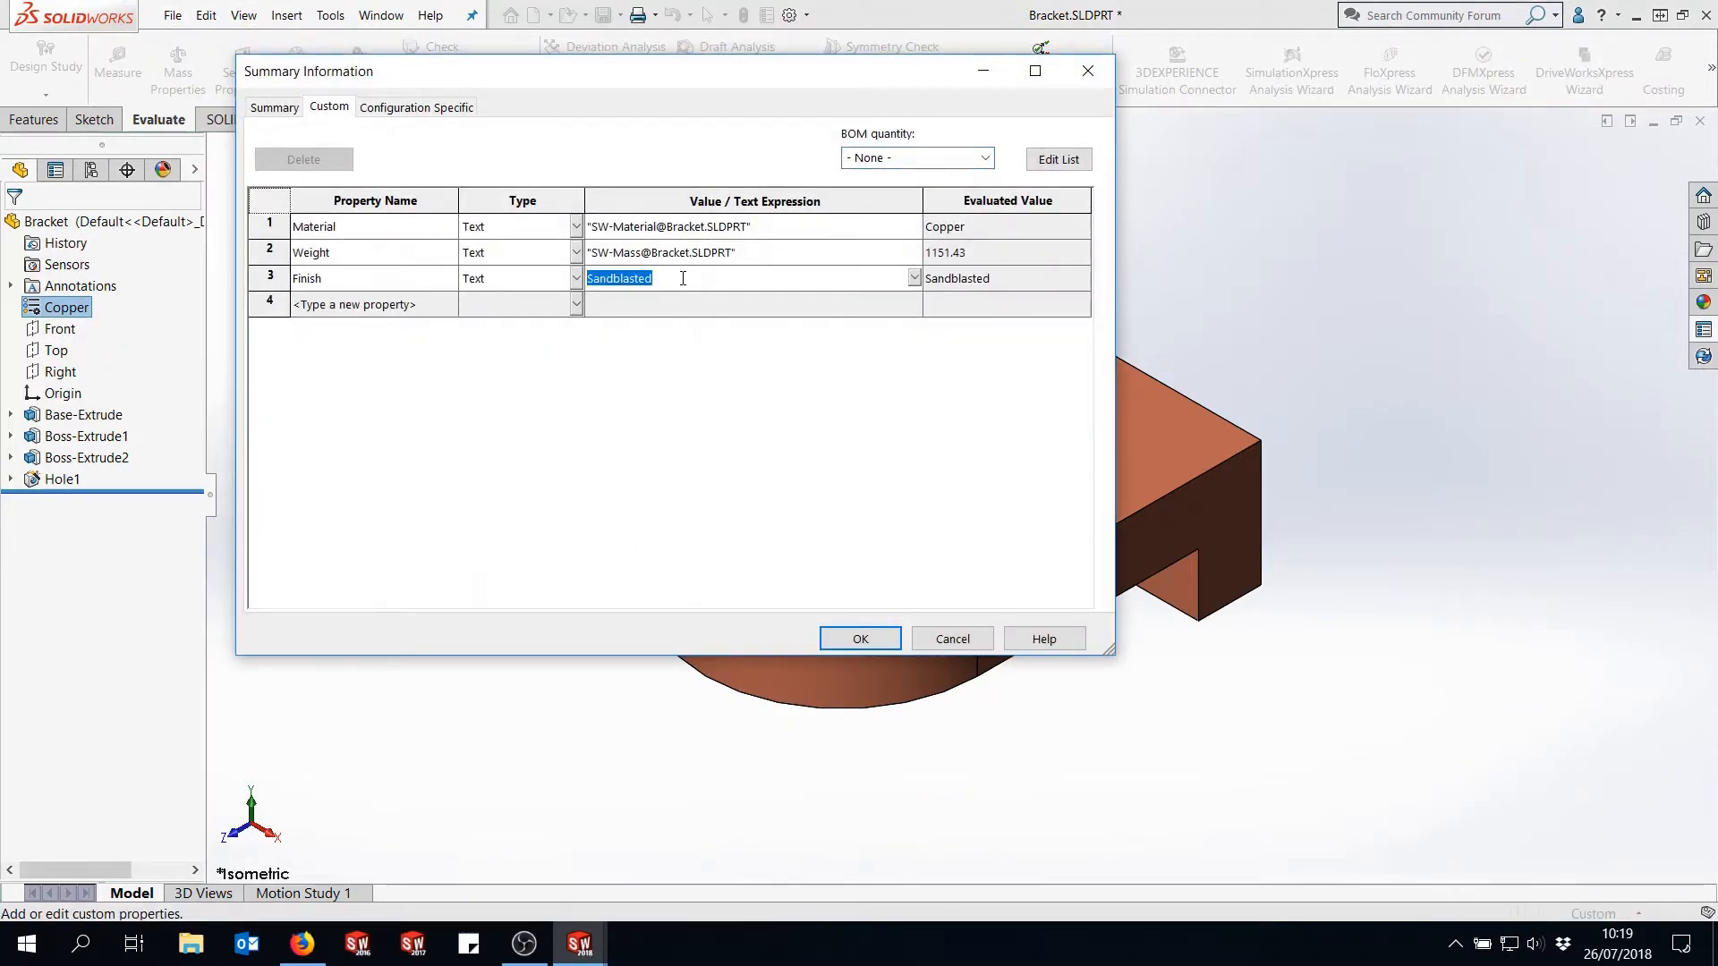
text(Painted)
click(860, 638)
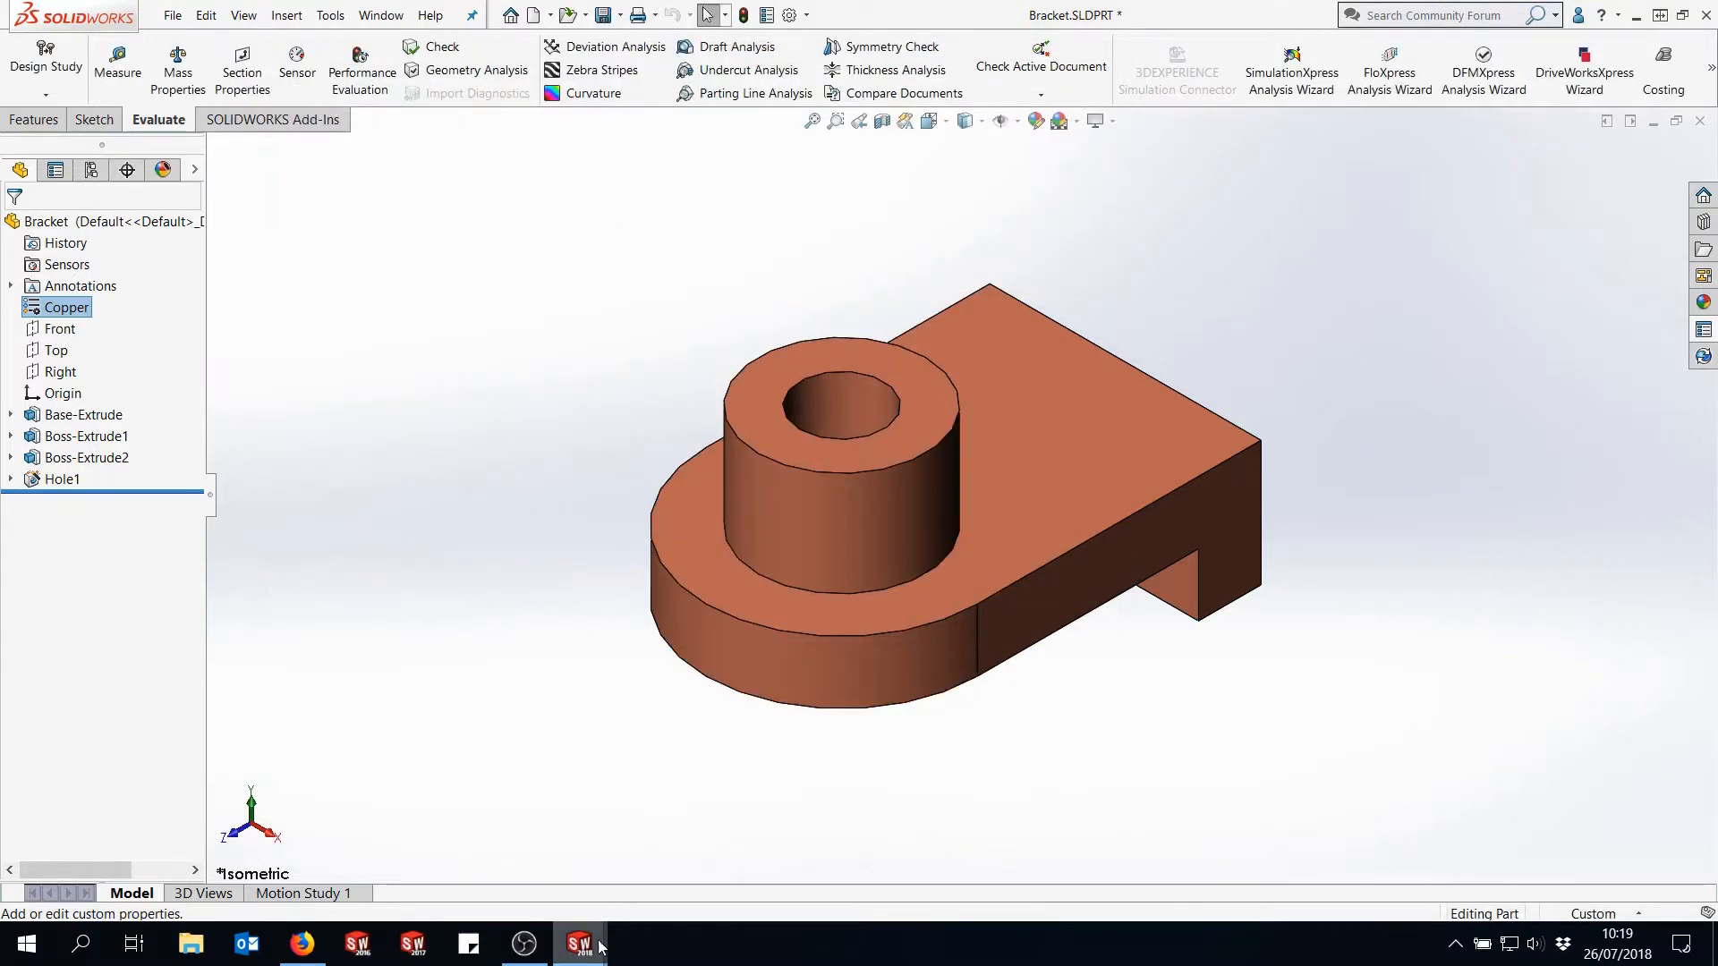
- Return to the Bracket drawing and move one material note below the plan view and the other beside the isometric view's upper edge
mouse_move(606, 921)
click(700, 850)
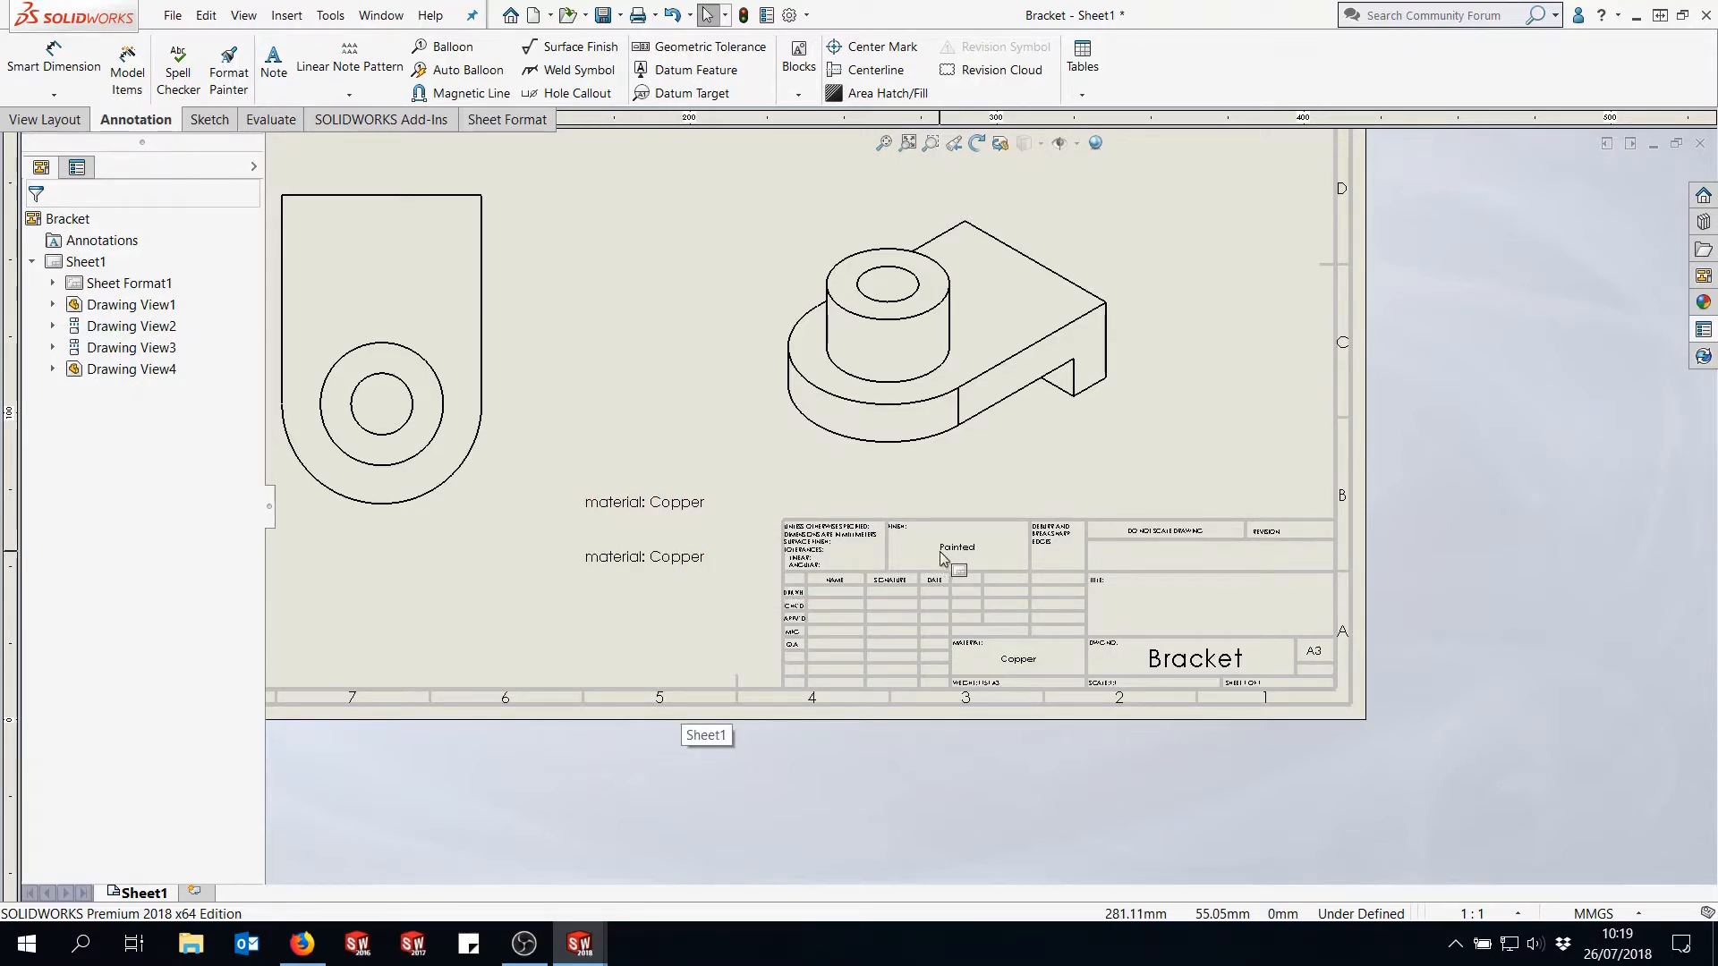
drag(654, 505, 396, 544)
drag(645, 559, 1110, 242)
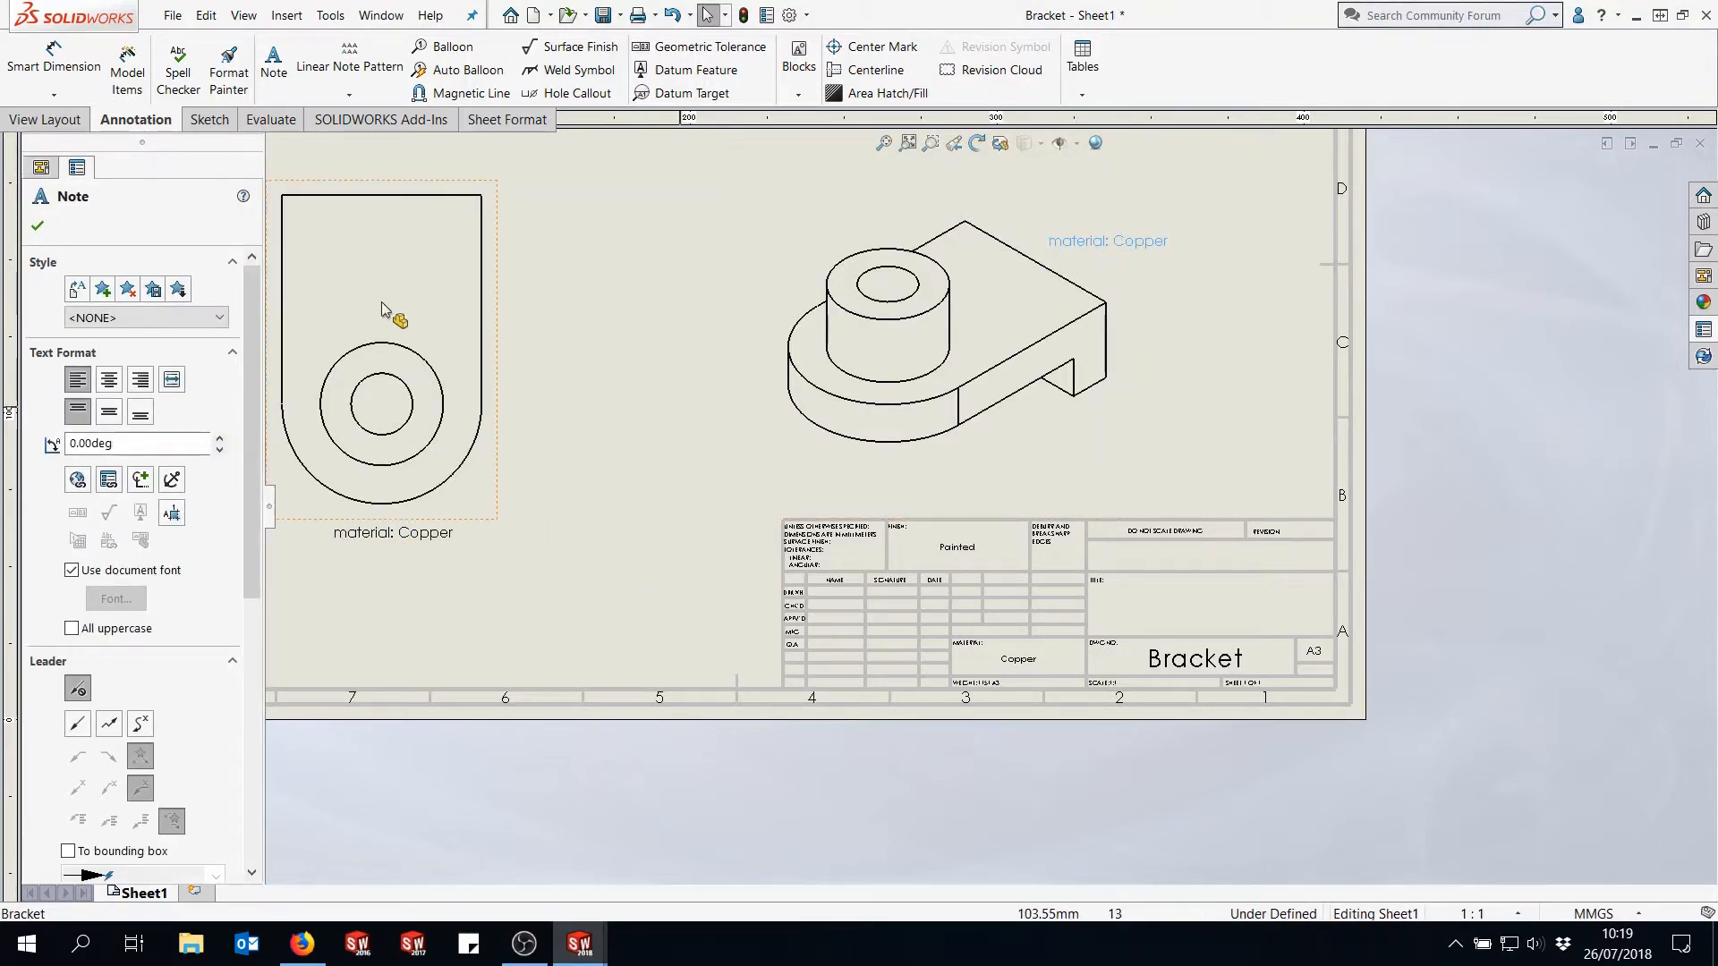
click(37, 226)
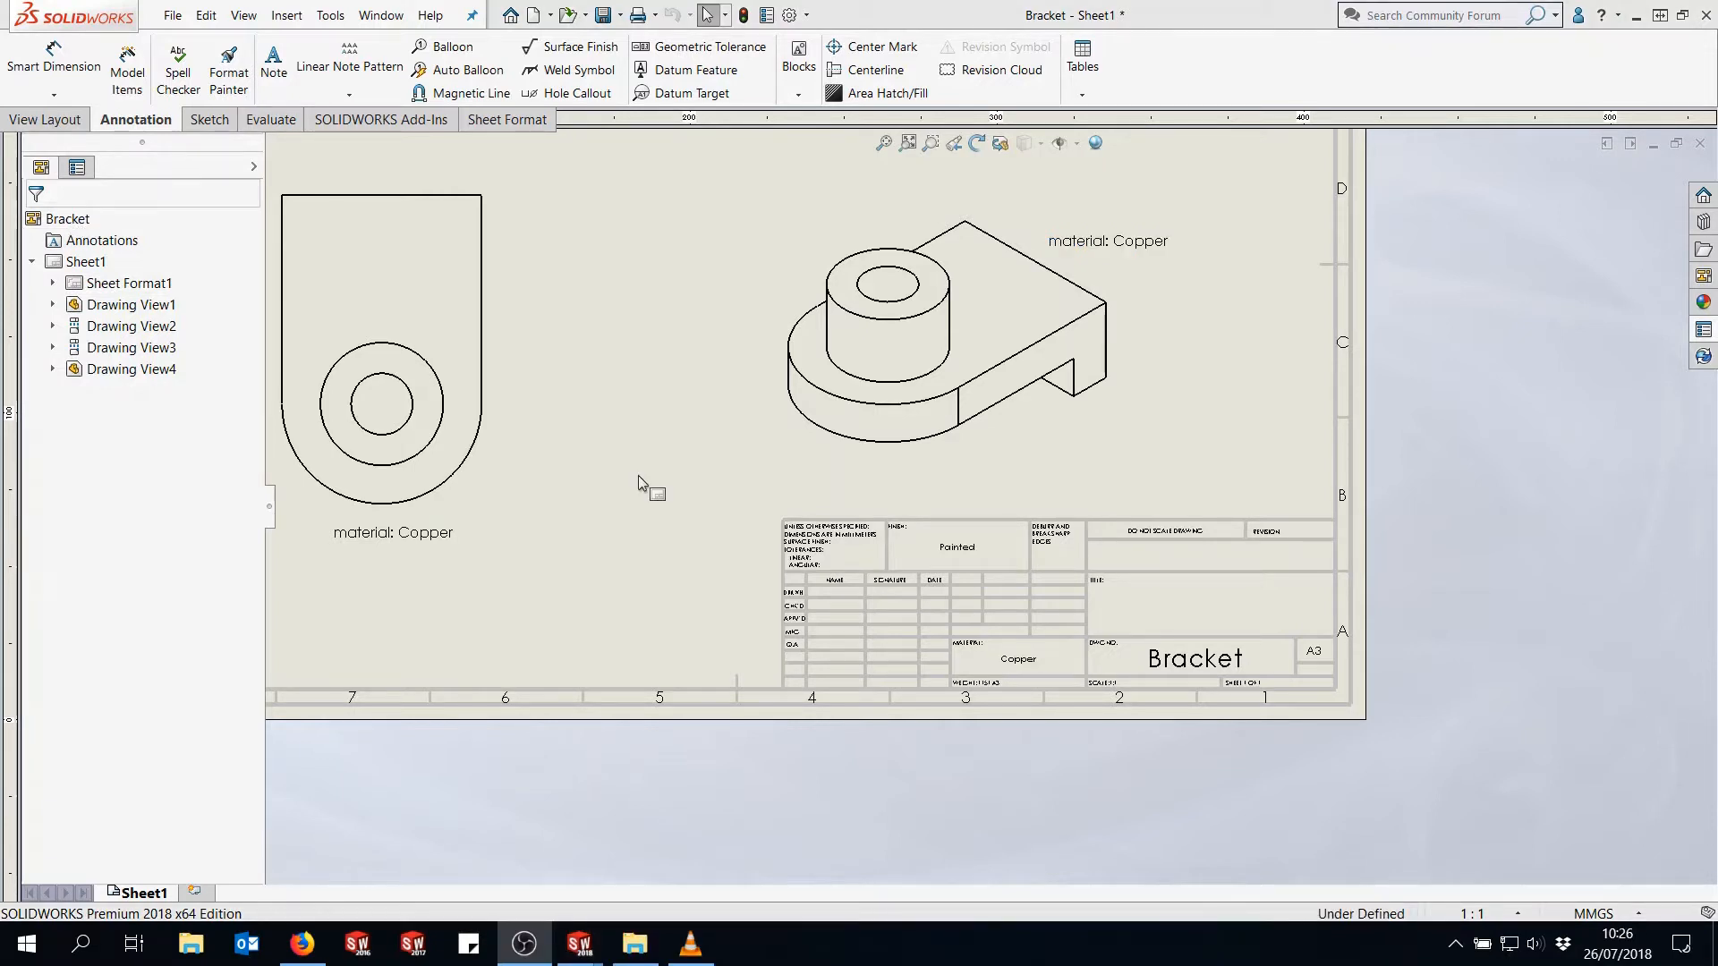
- Open the sheet format for editing and delete the linked finish value from the title block's FINISH field
right_click(87, 268)
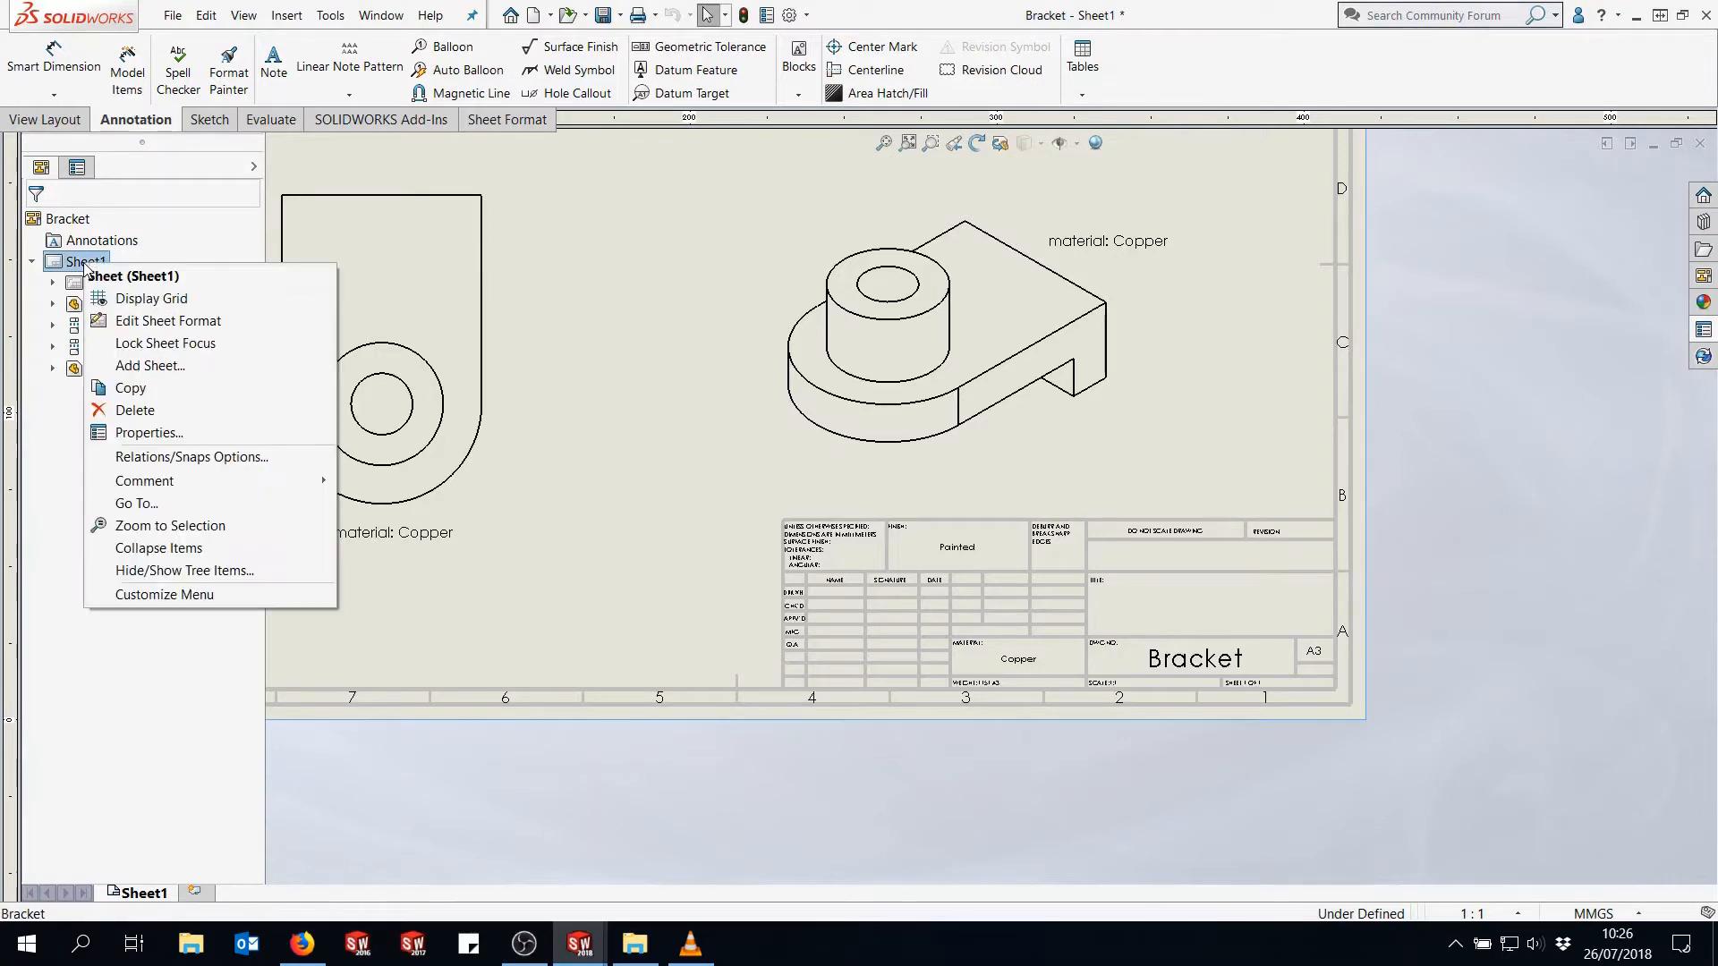
click(173, 323)
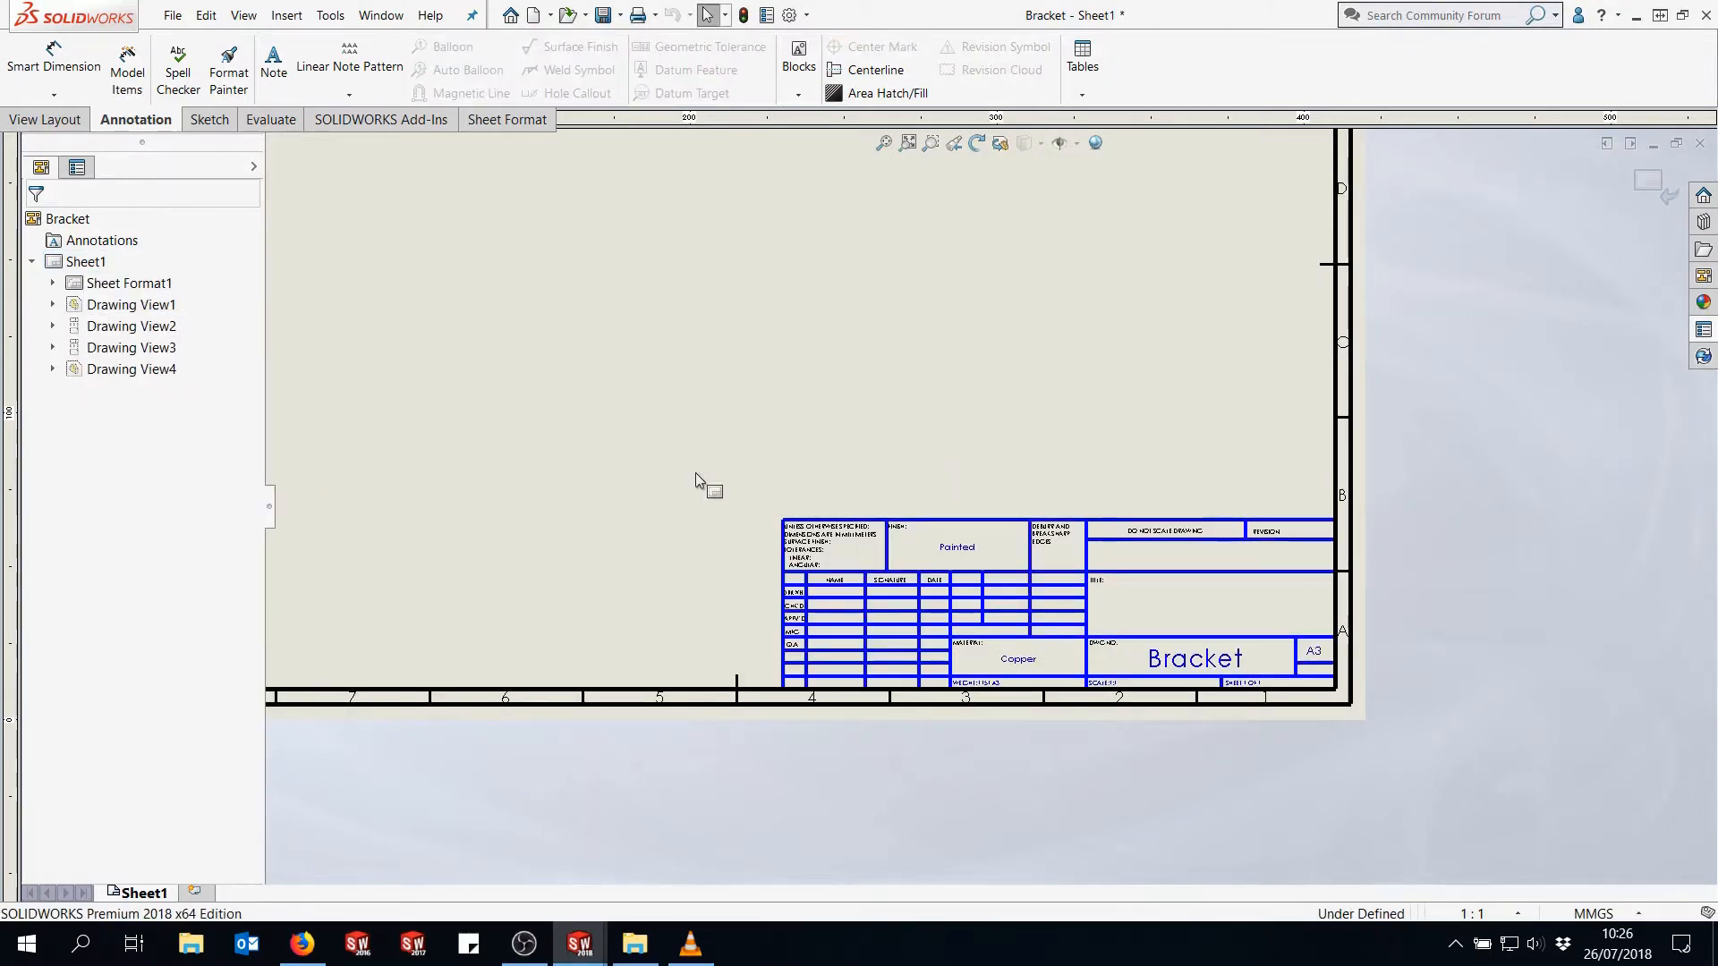
scroll(1190, 662, down, 3)
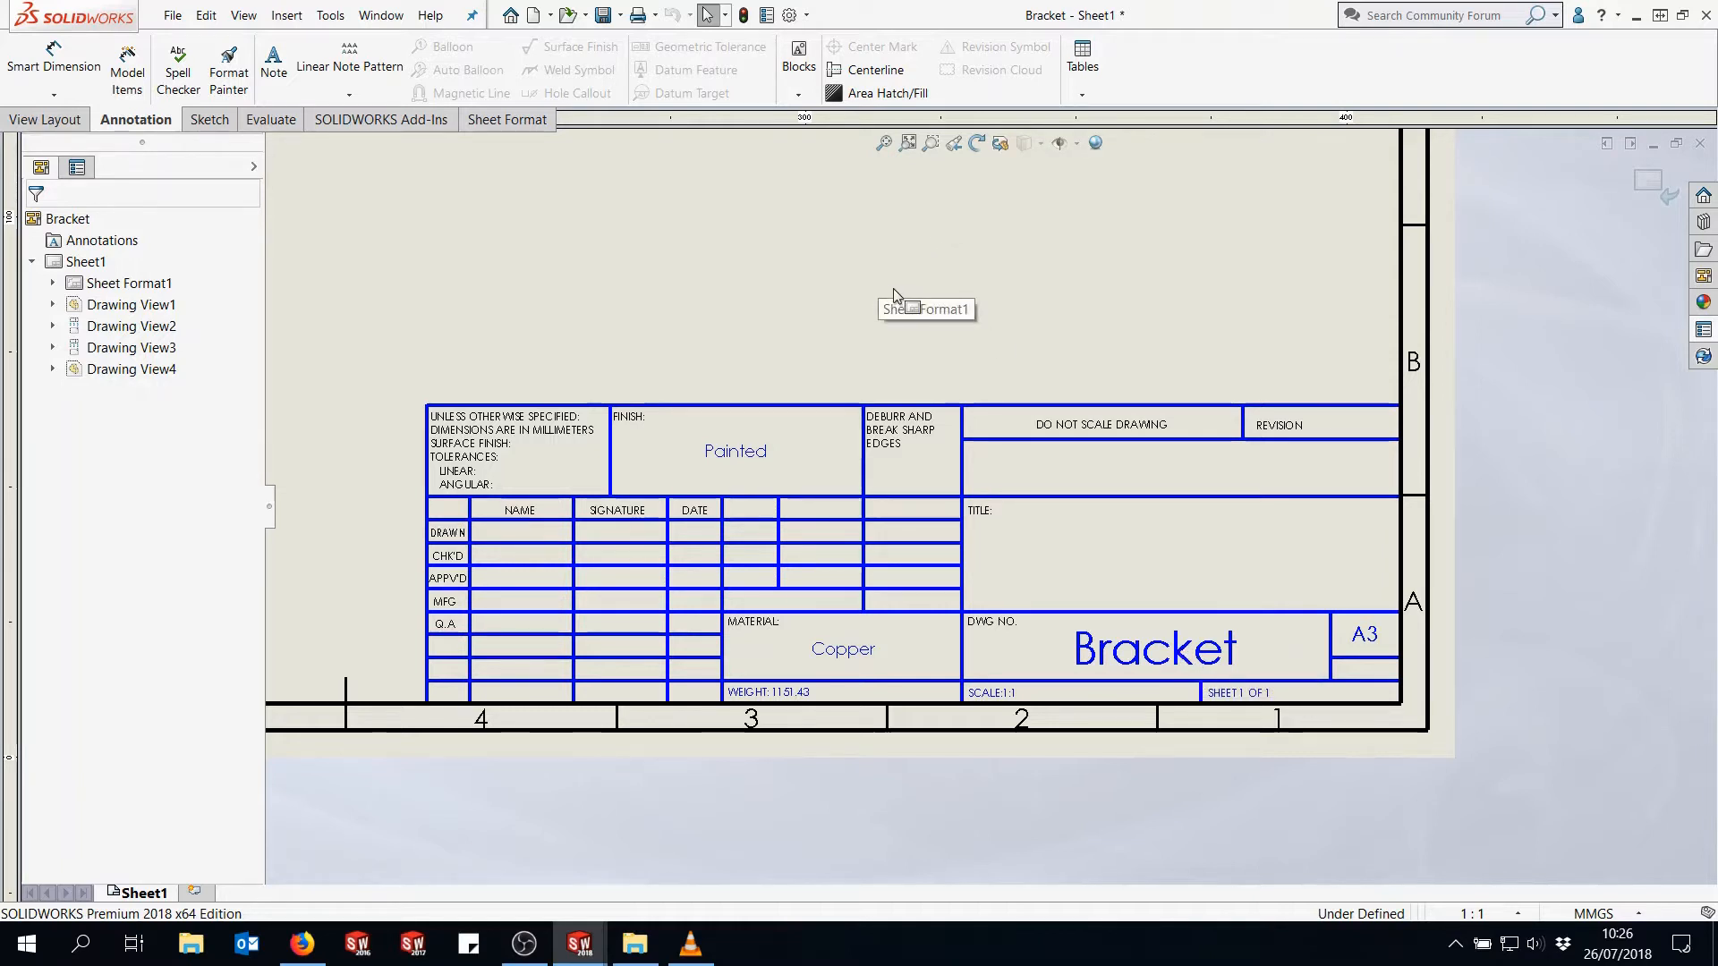
click(740, 458)
key(Delete)
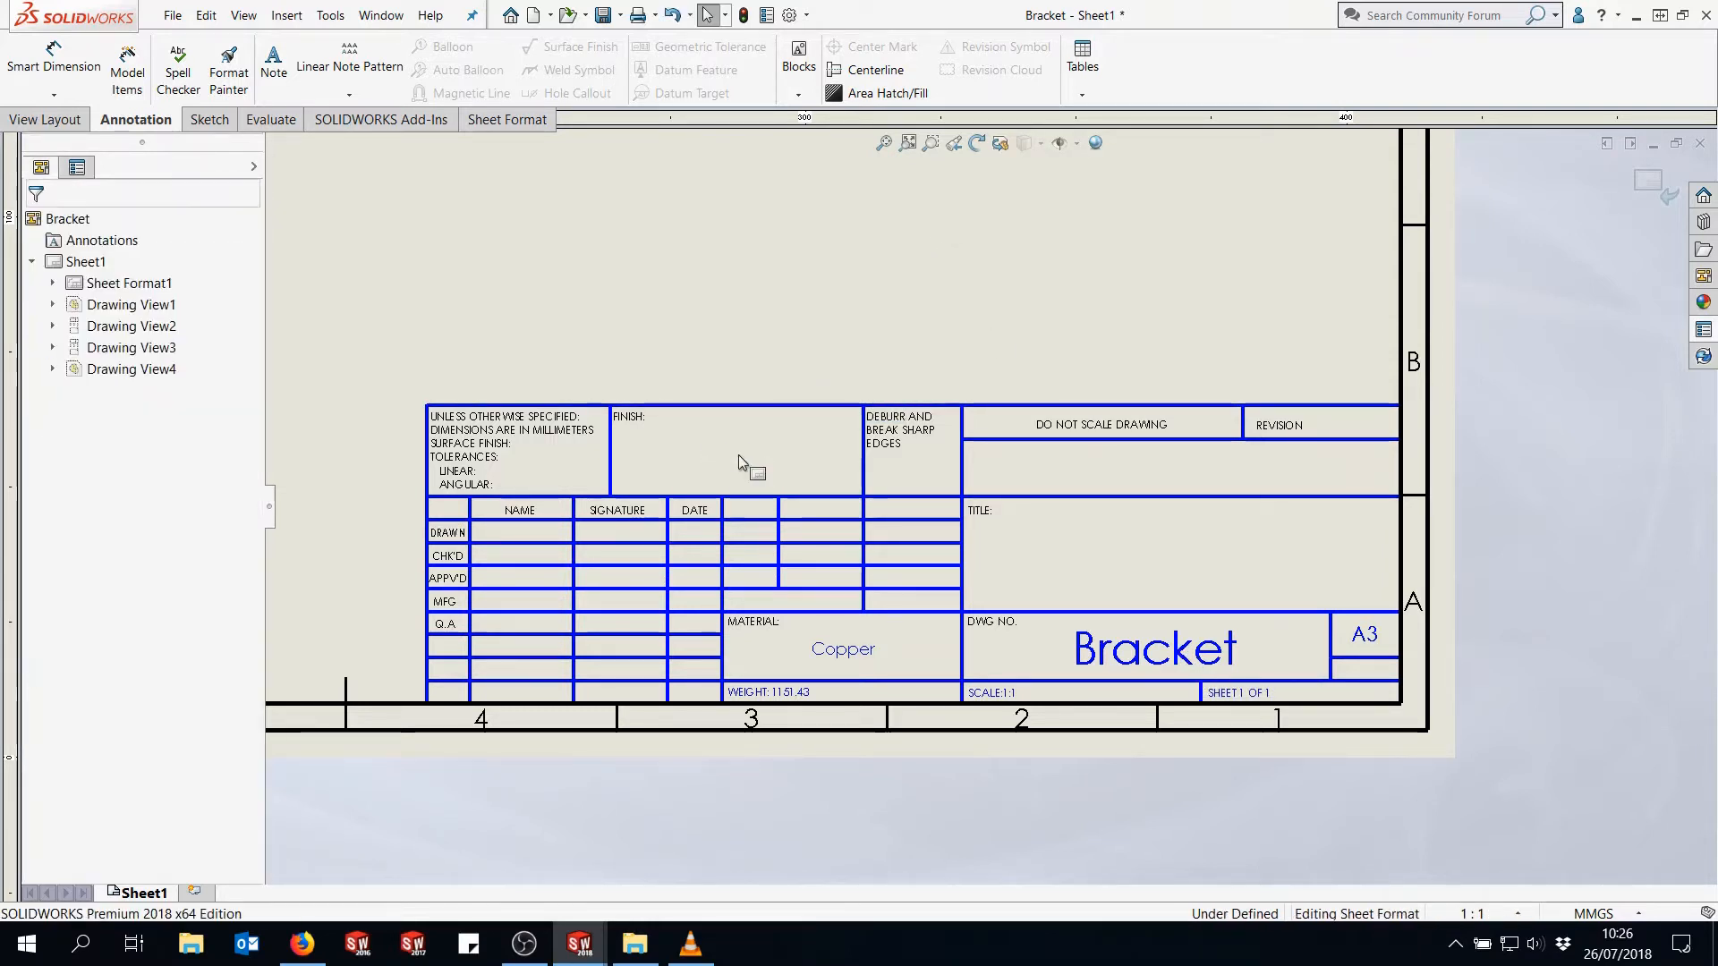
- Place a note reading "Finish:" in the title block's empty FINISH field
click(273, 62)
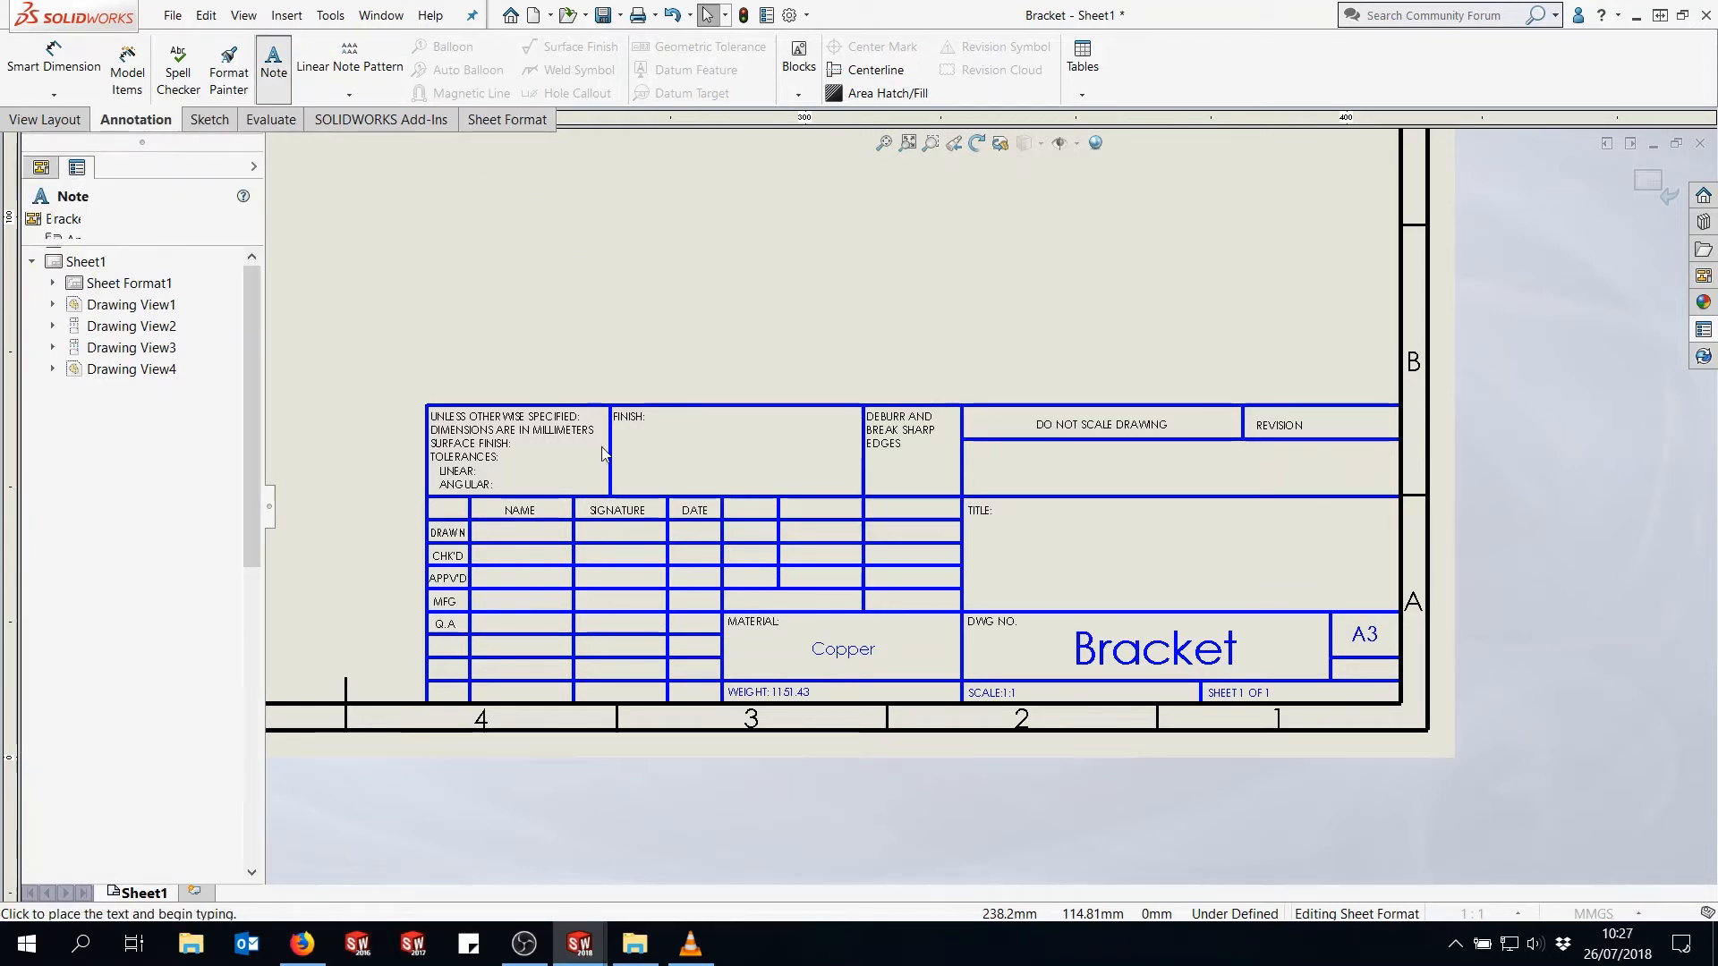
click(654, 479)
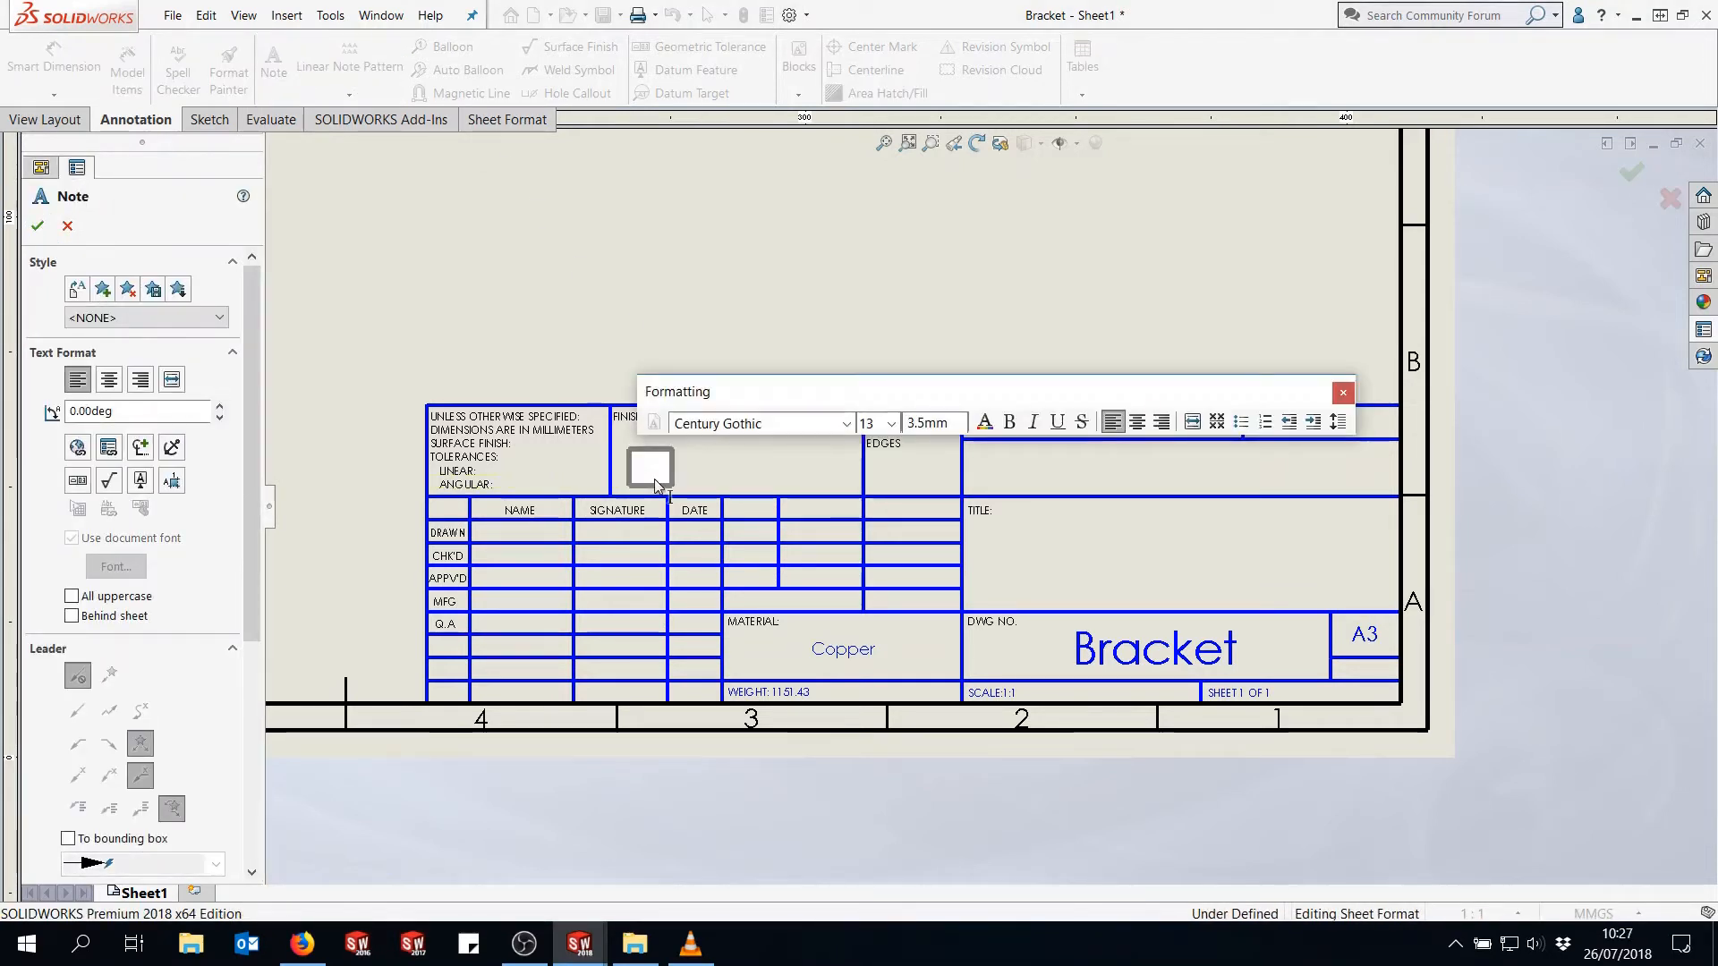
text(Finish)
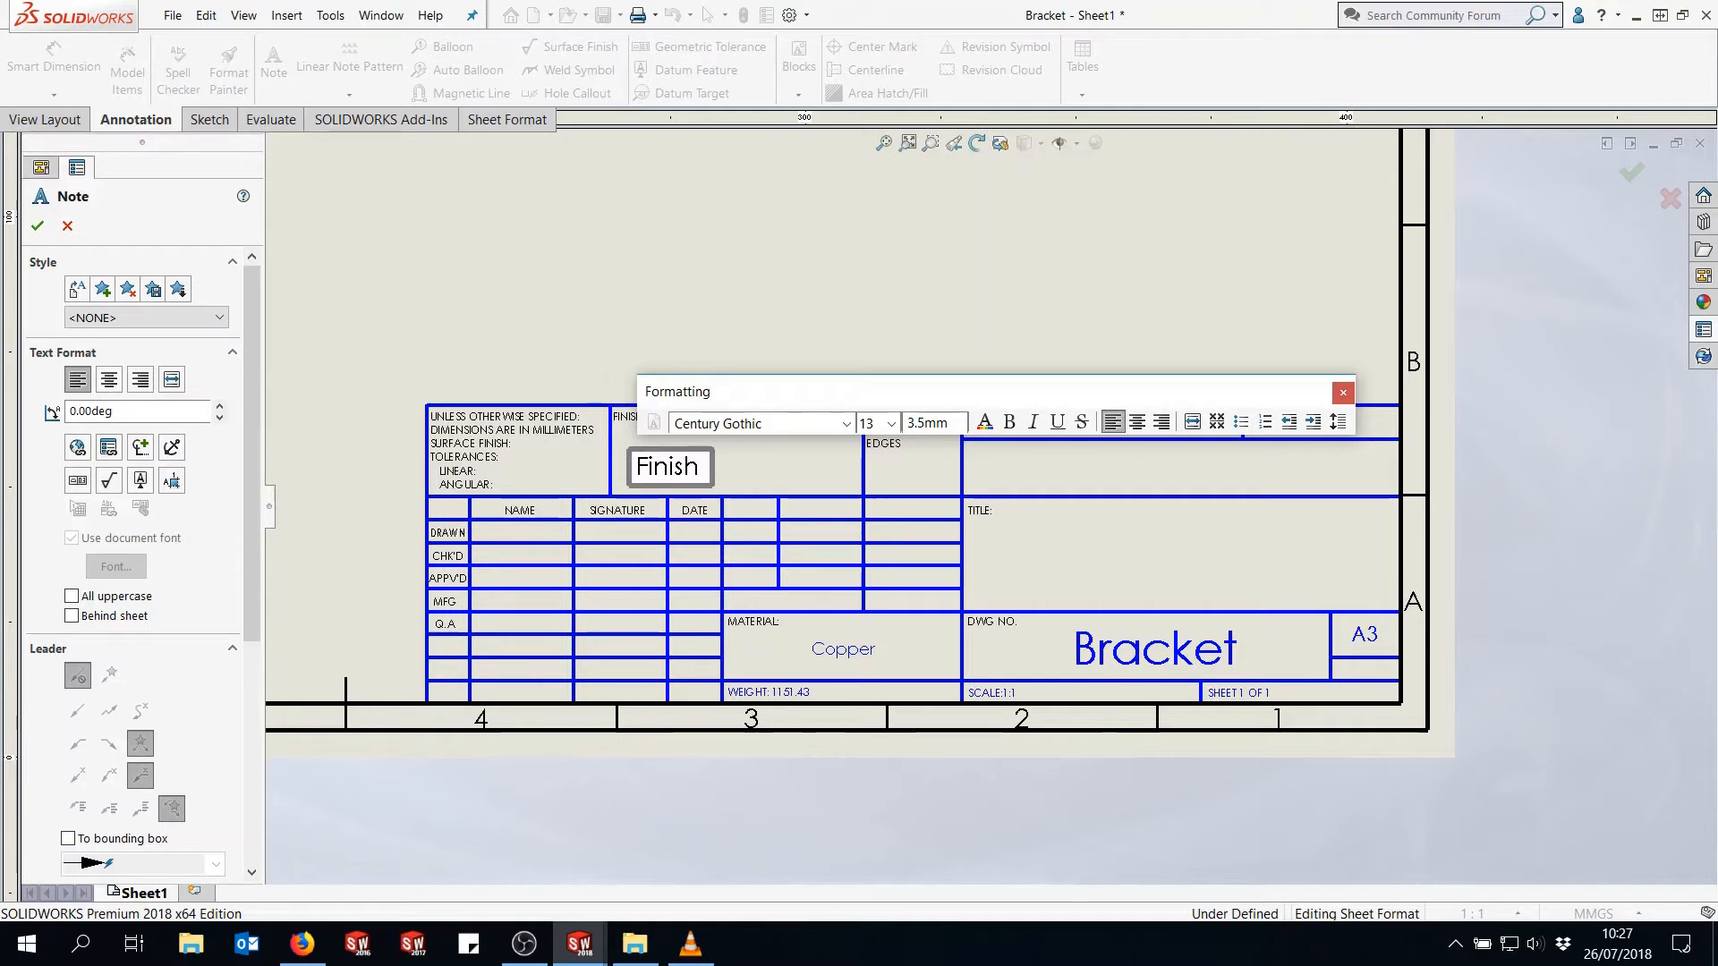
text(:)
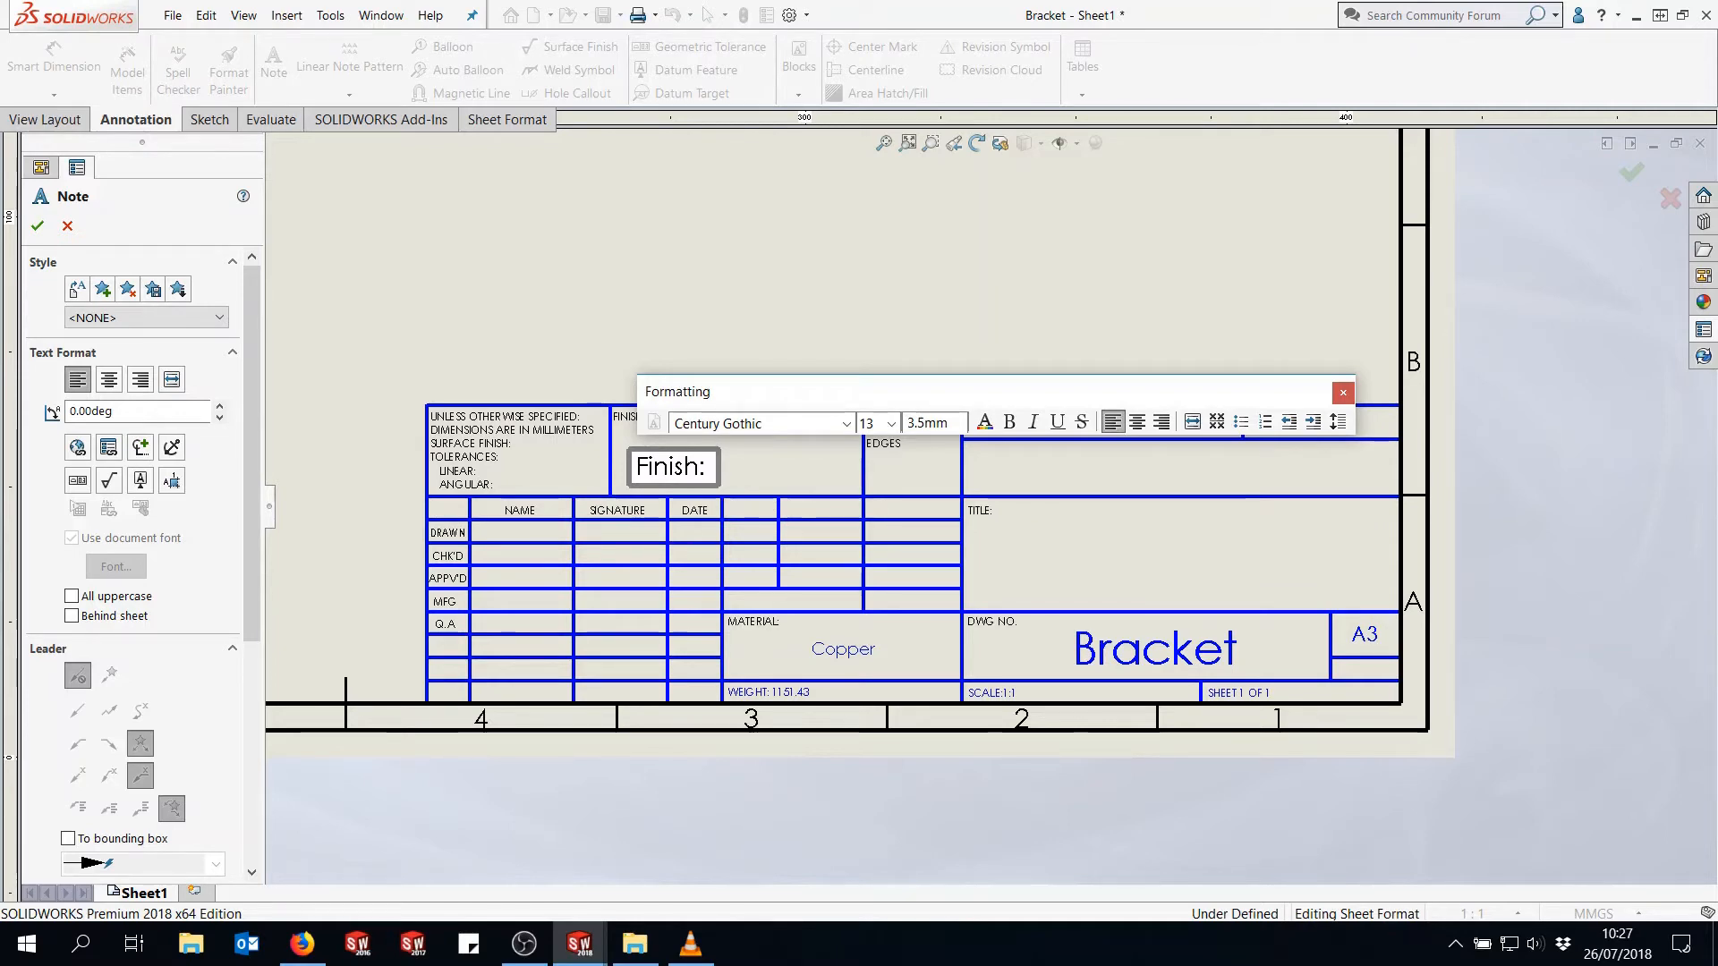
- Link the title block note to the Finish property of the model in the sheet's specified drawing view, and finish the note
click(108, 449)
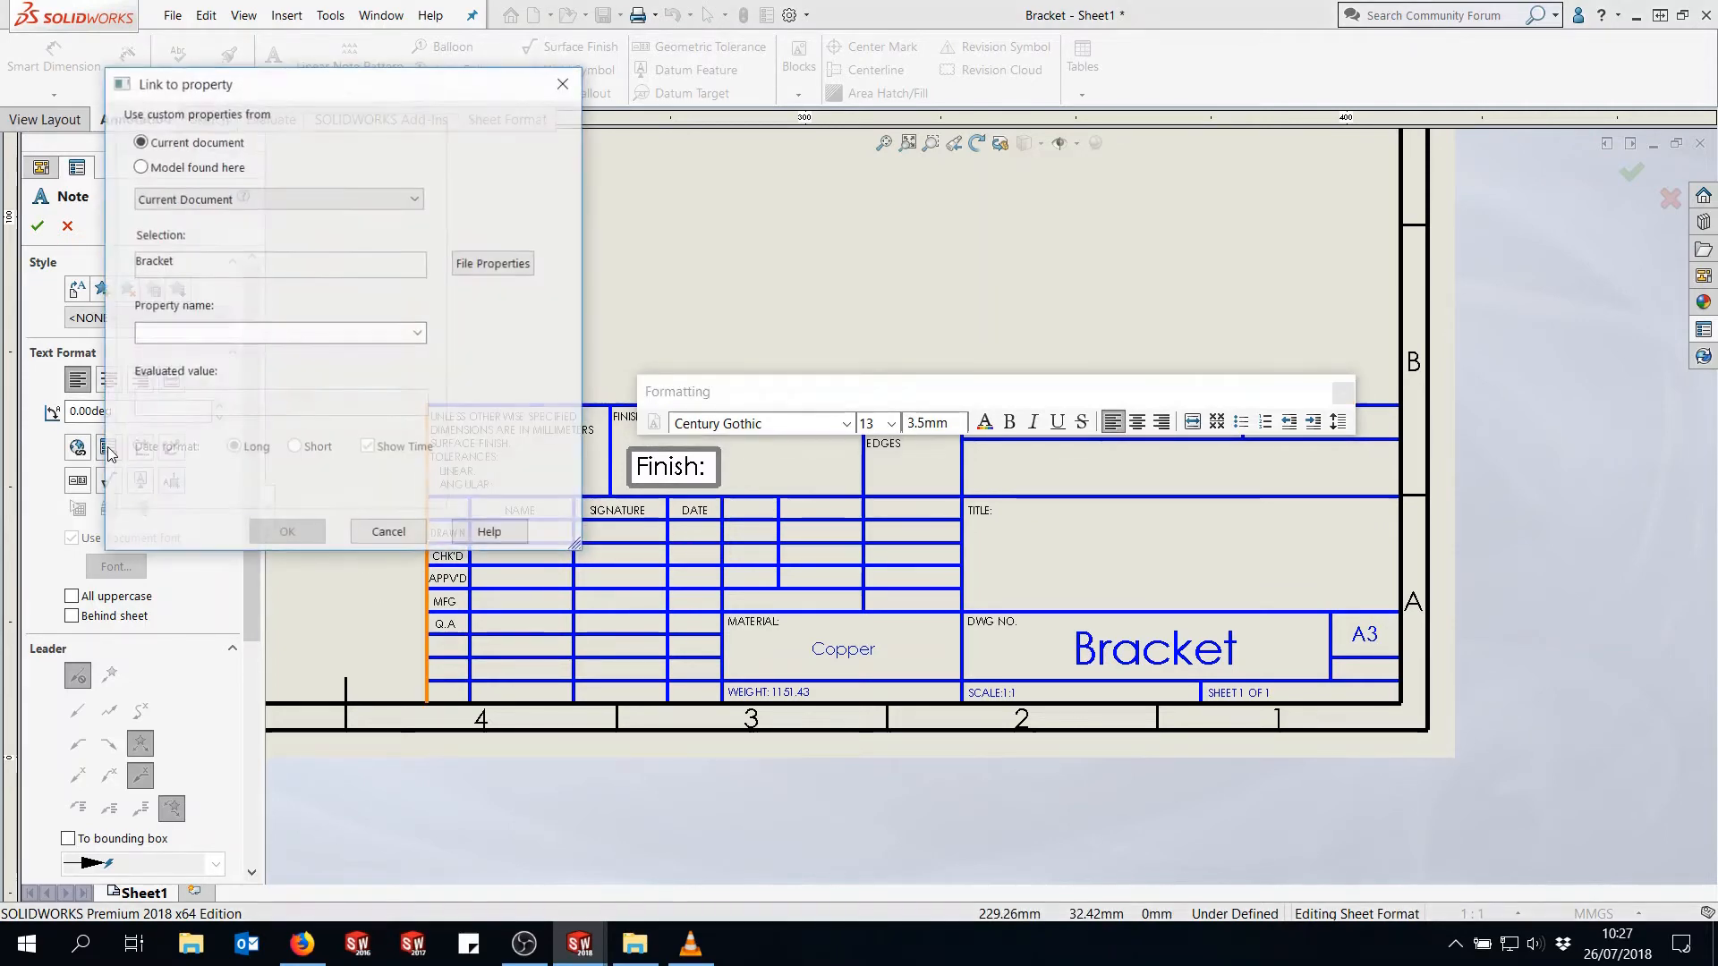
click(195, 168)
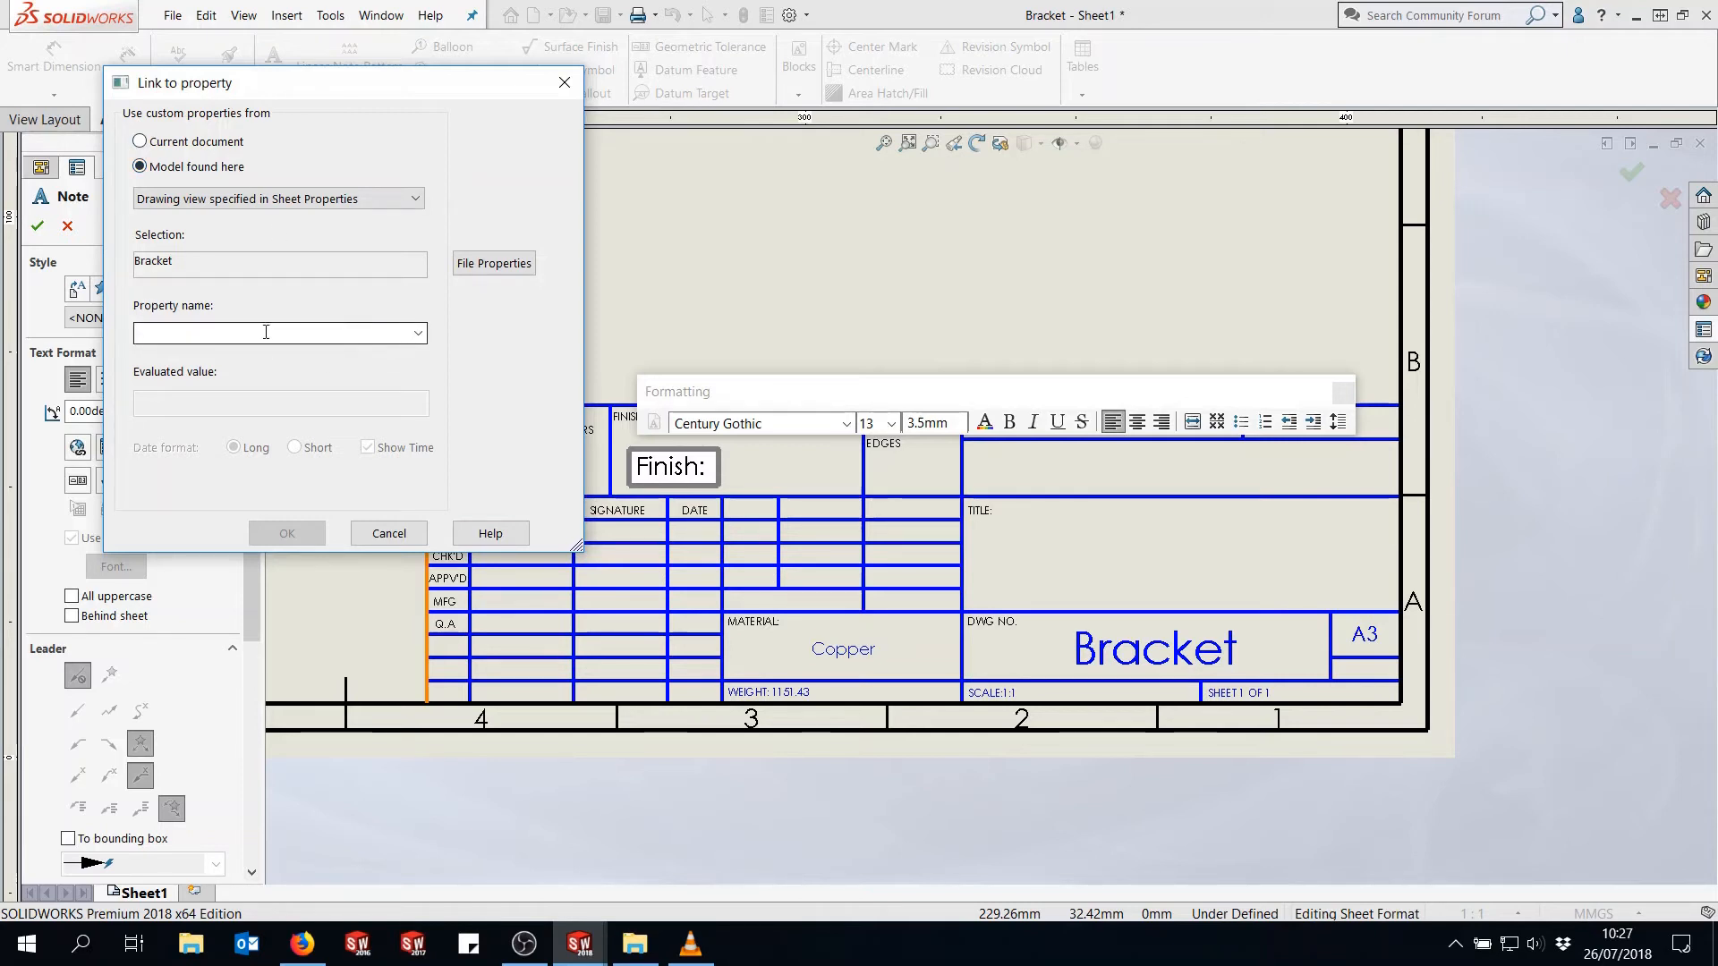
click(418, 333)
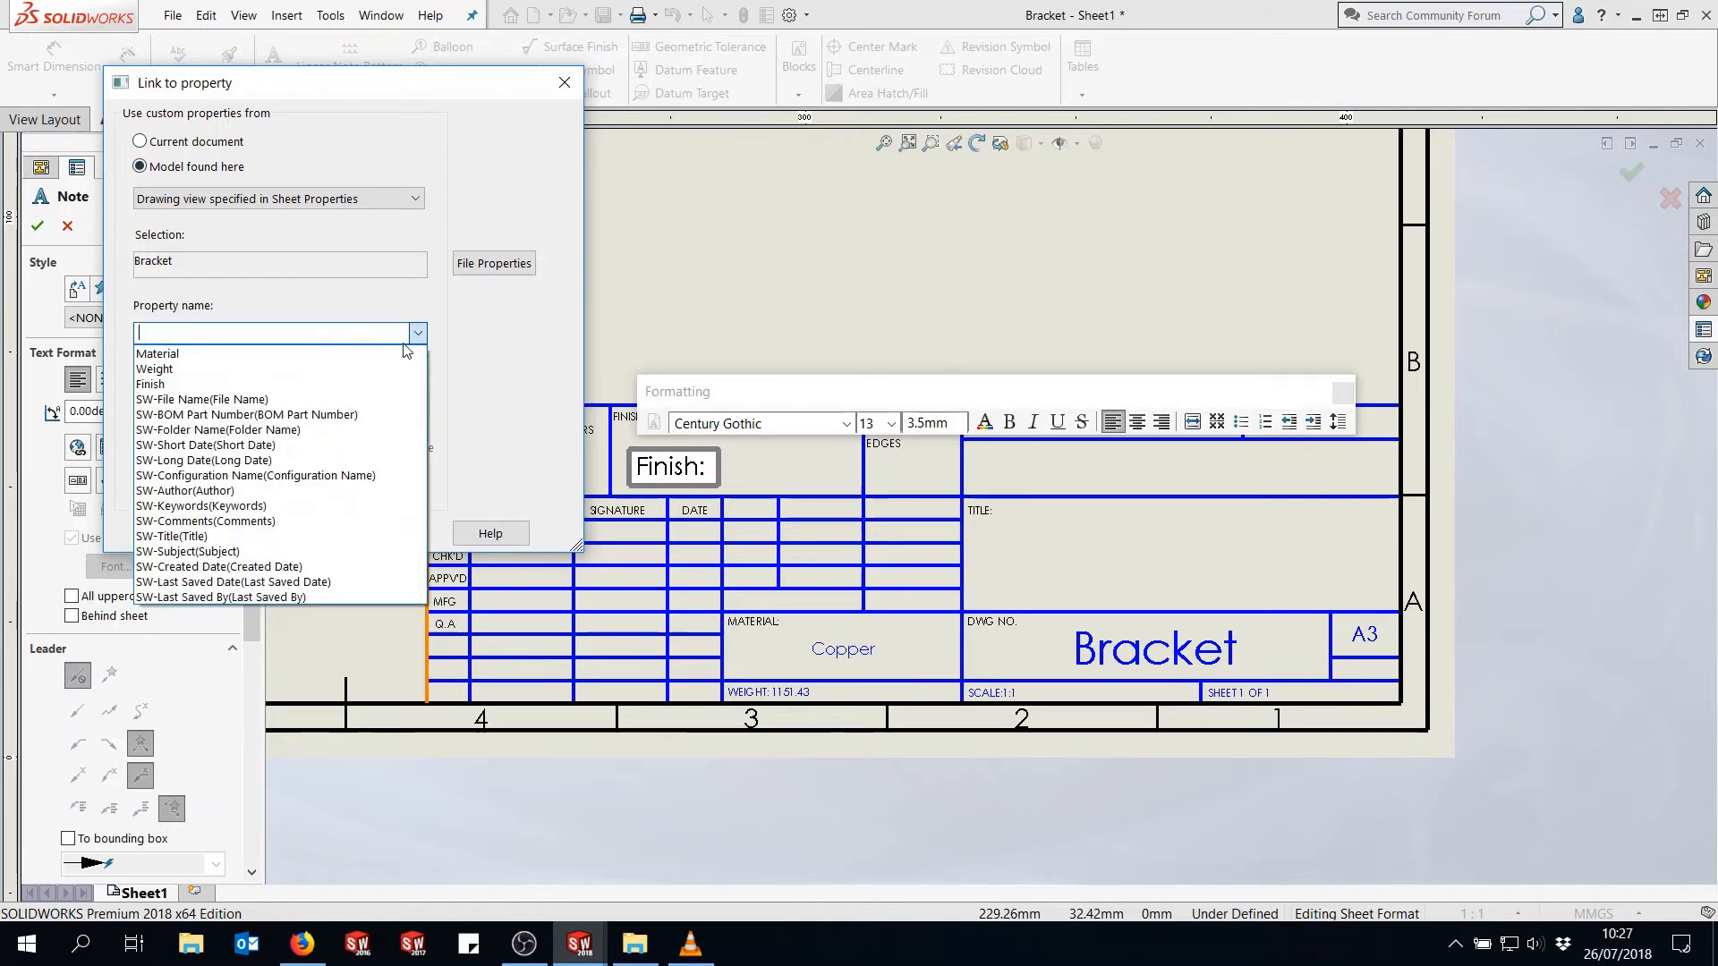
click(160, 387)
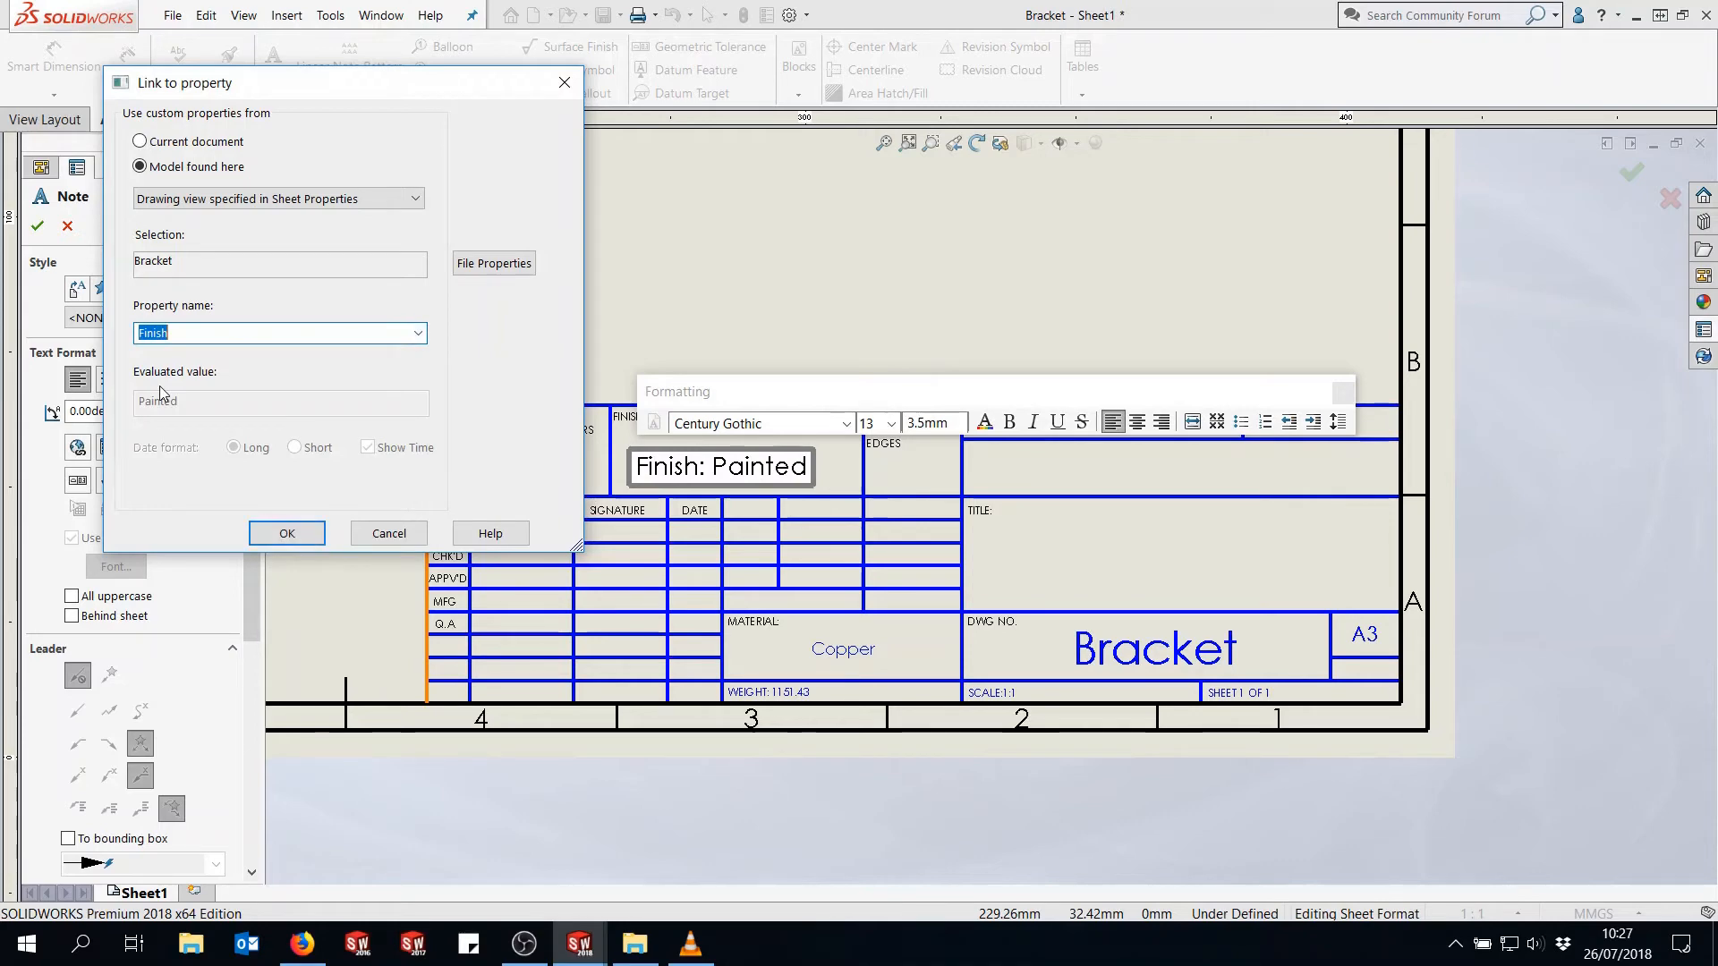
click(287, 534)
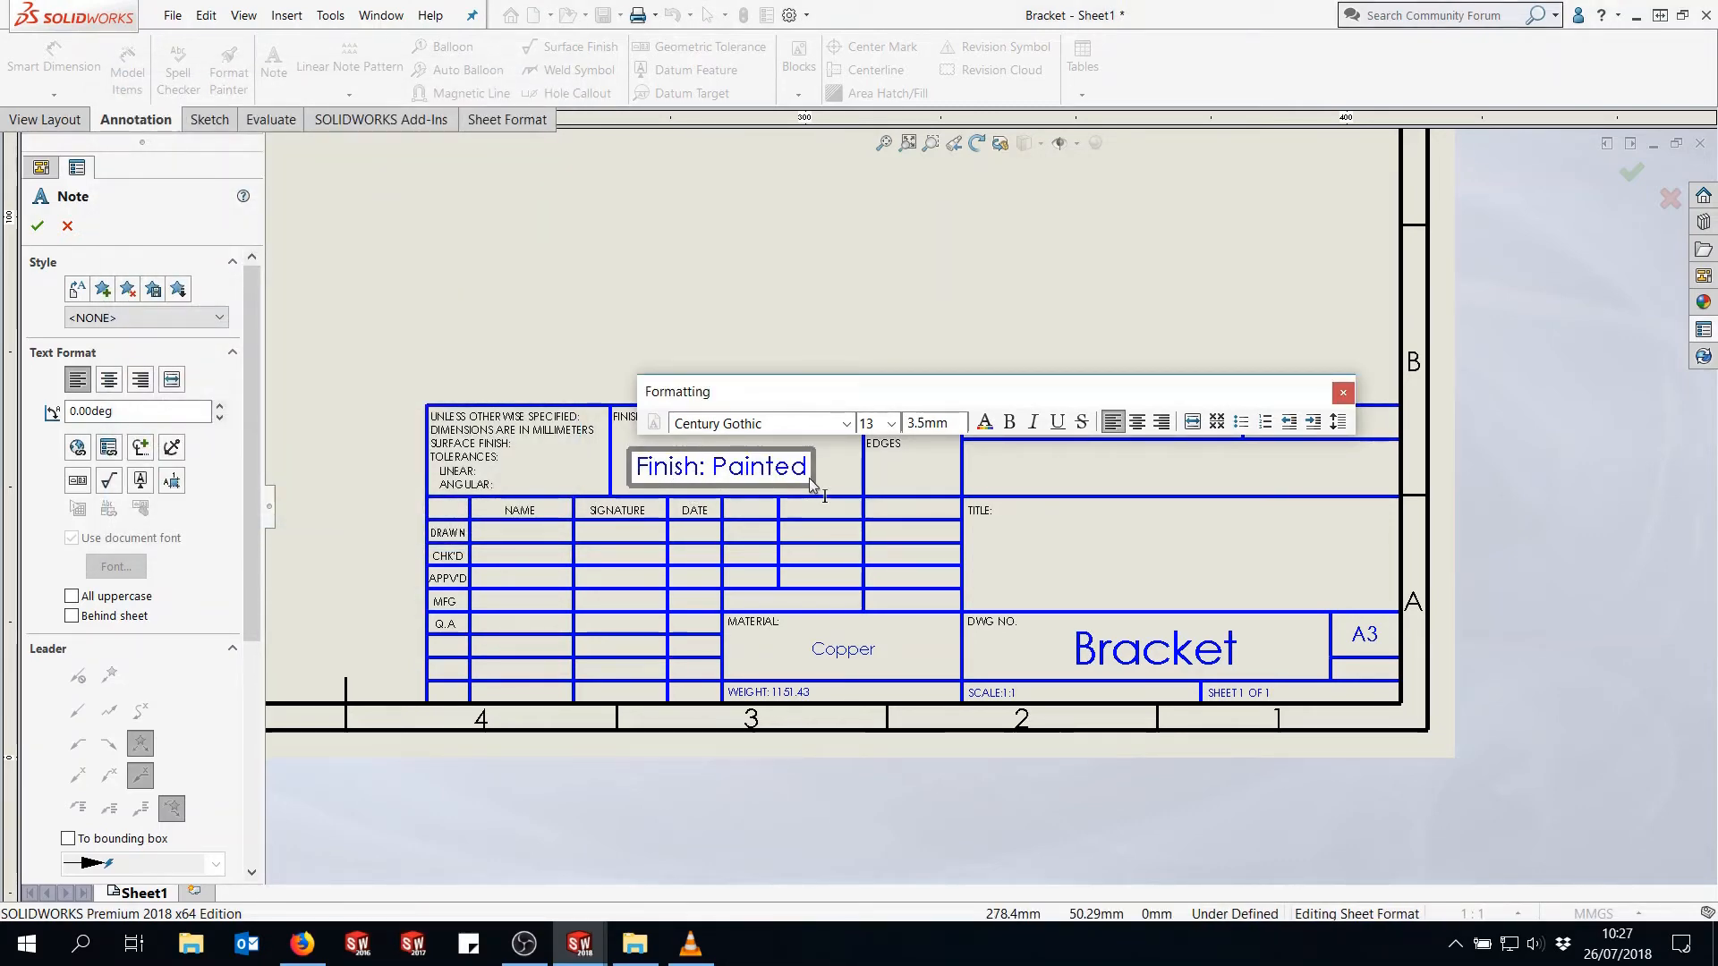
click(37, 226)
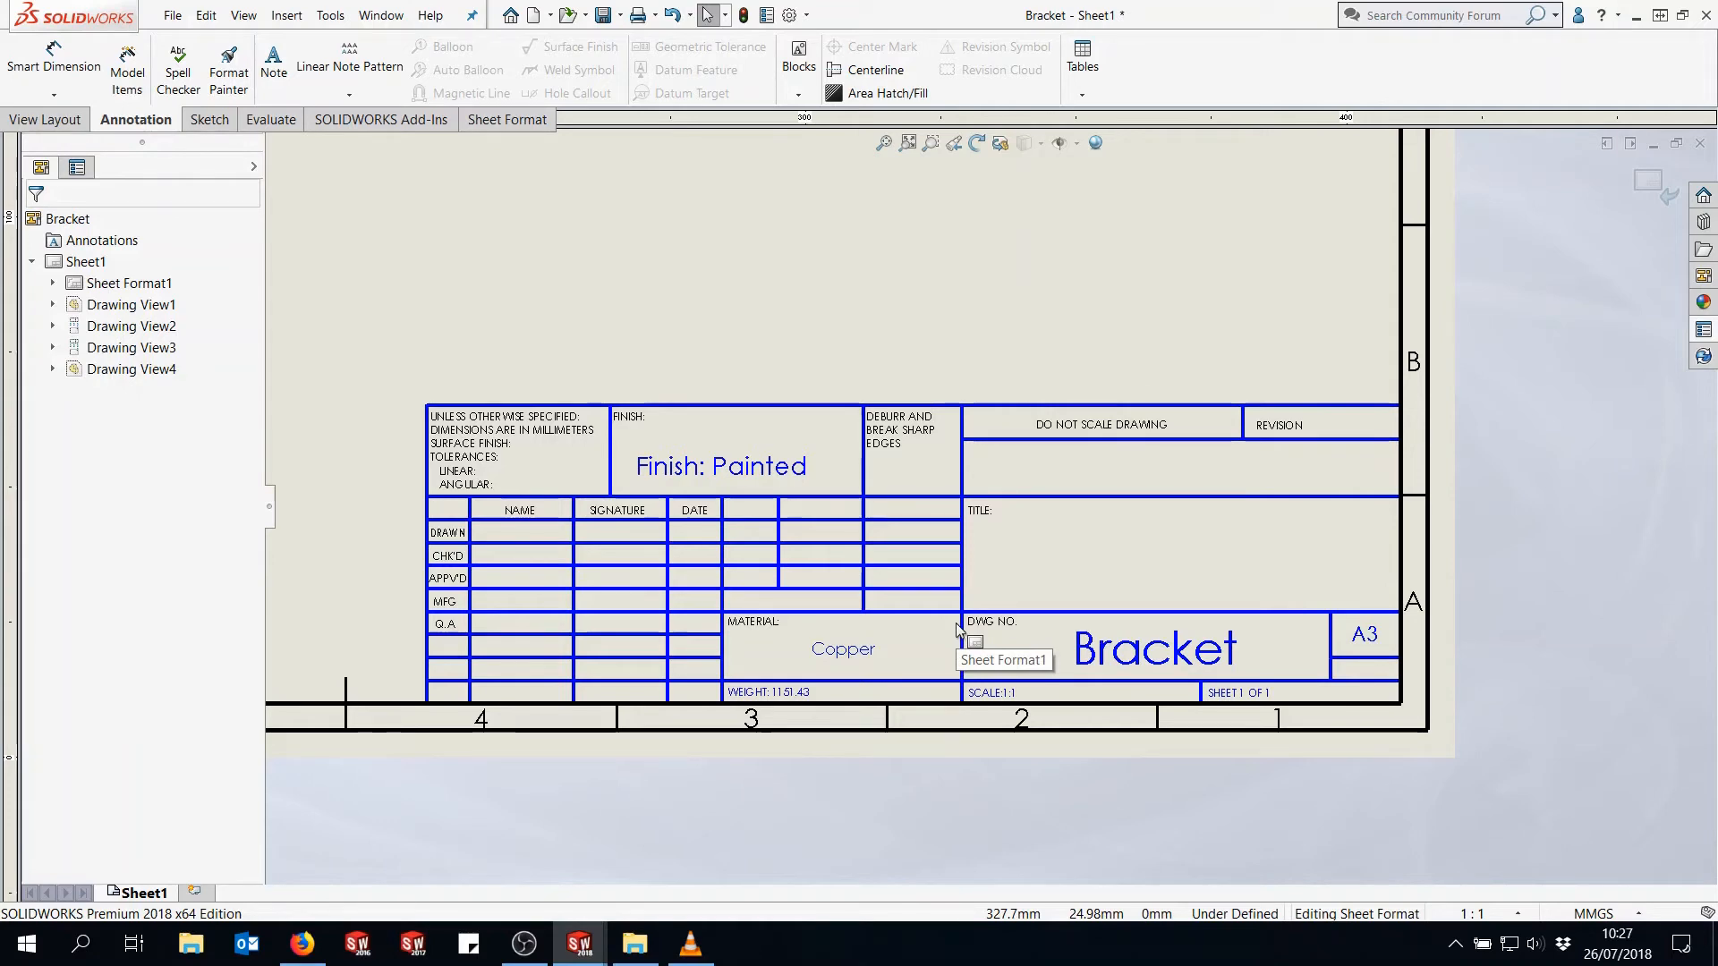
- Leave sheet format editing to return to the drawing sheet, and check the title block's finish field
scroll(956, 626, up, 10)
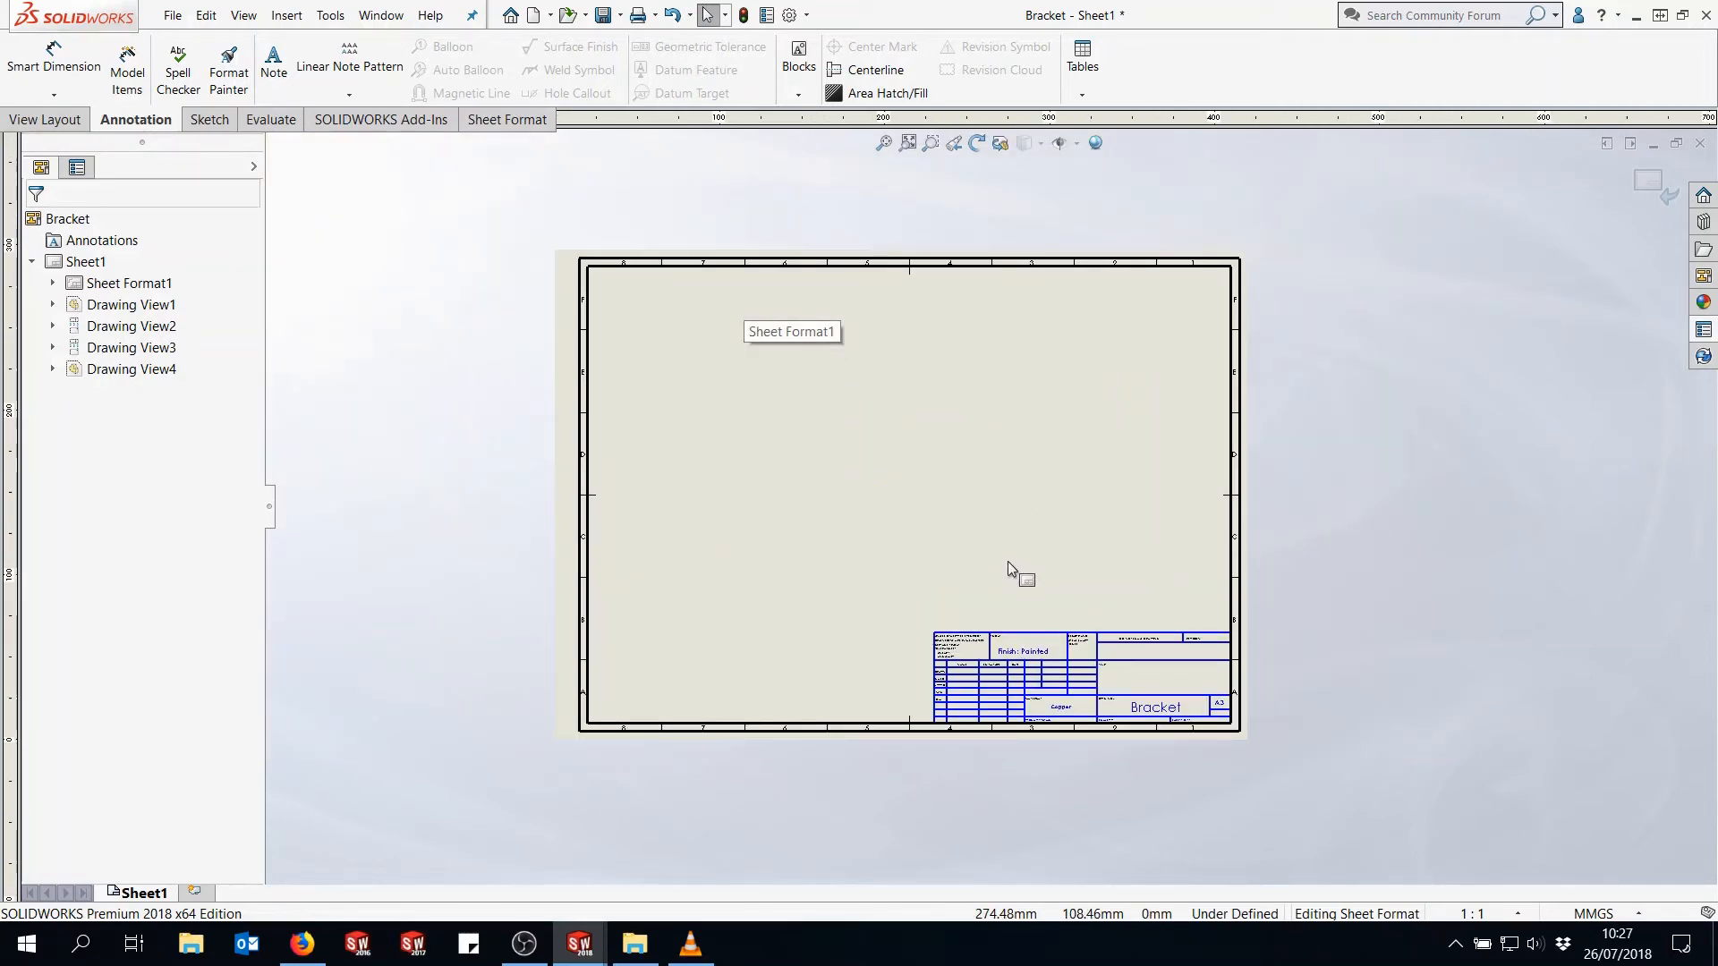
right_click(85, 262)
click(156, 321)
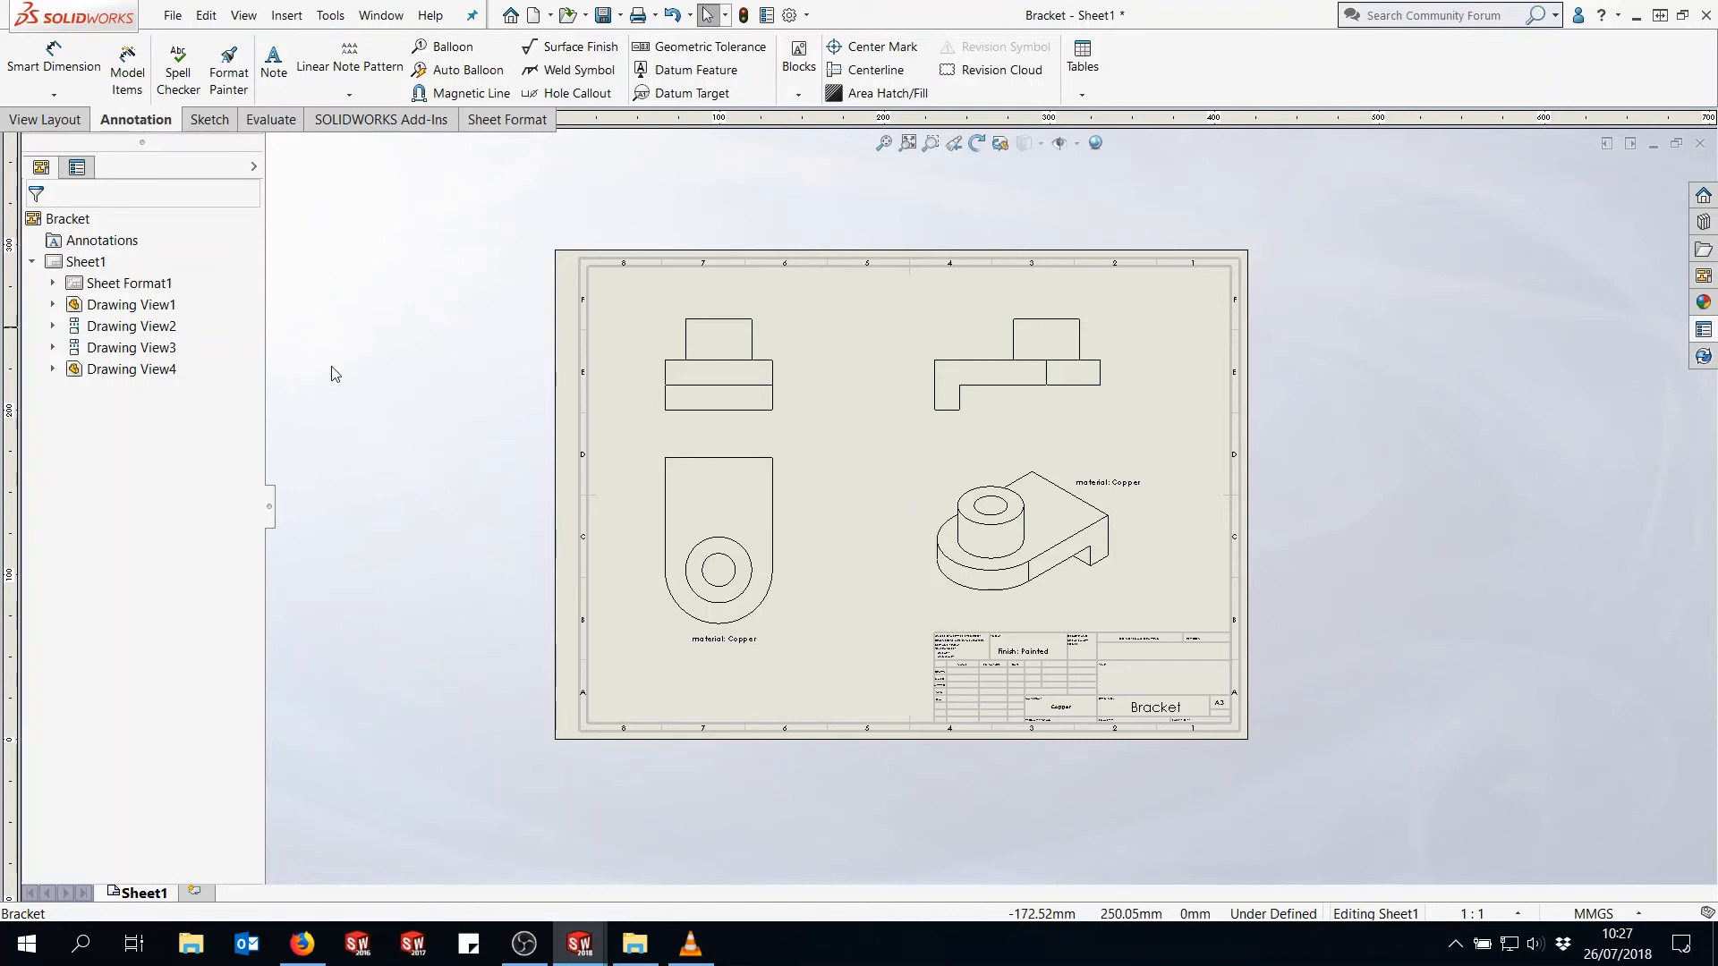
scroll(1190, 680, up, 4)
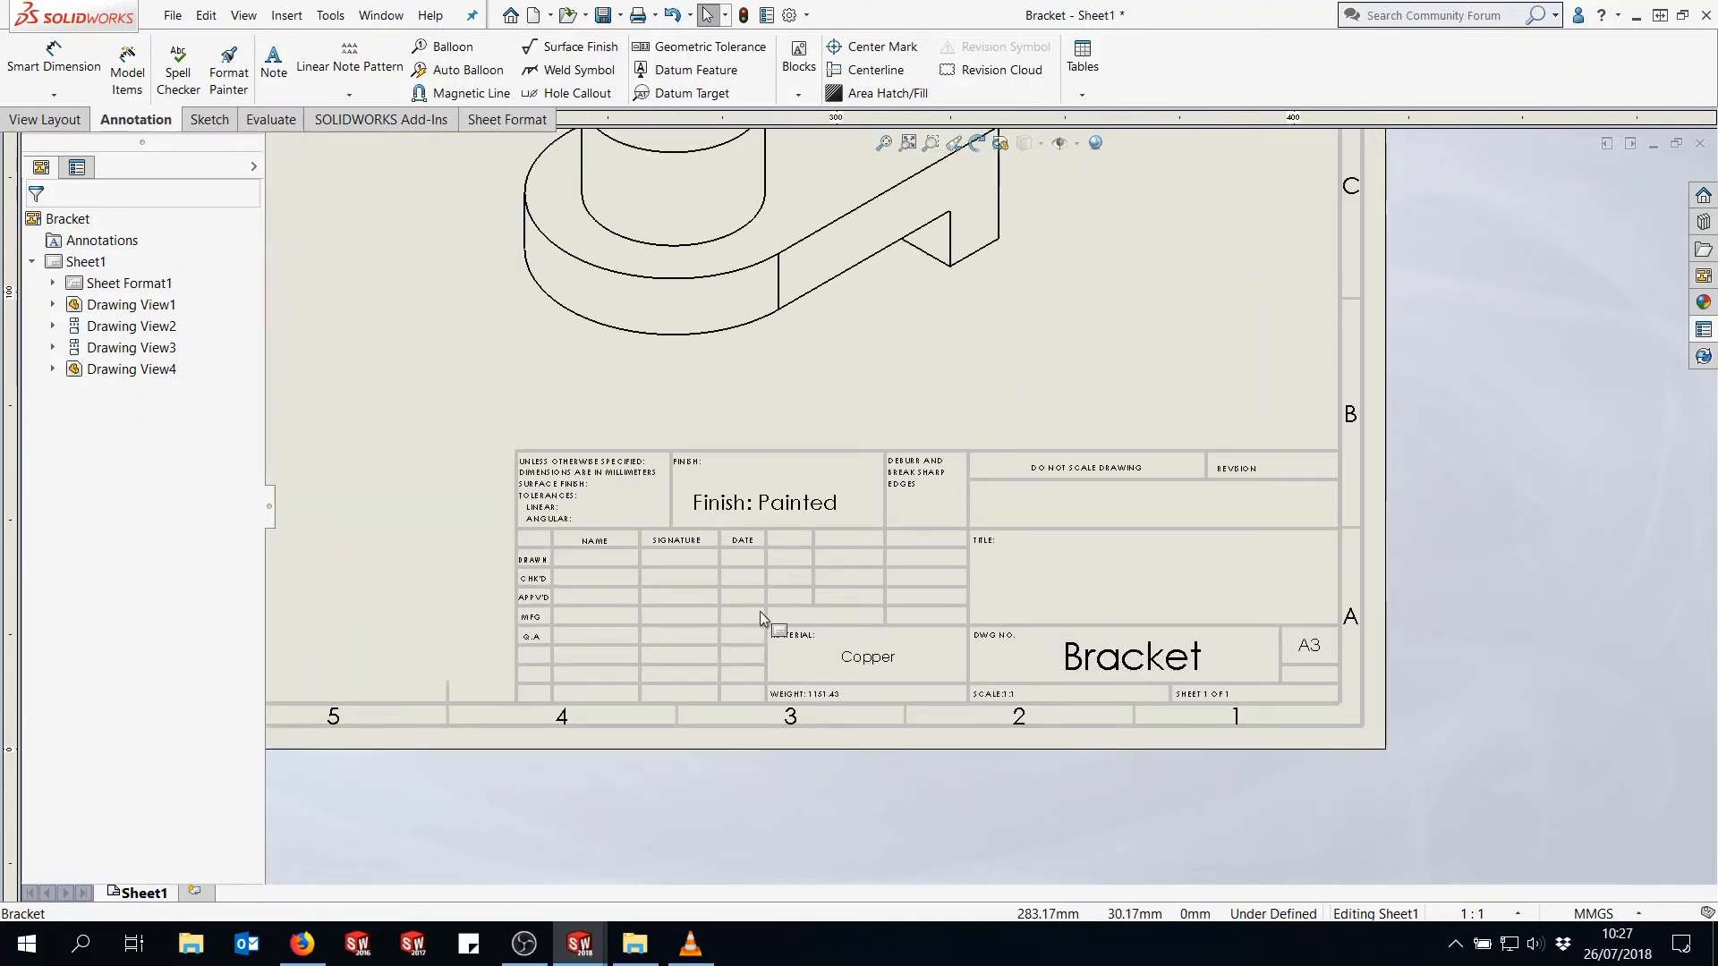